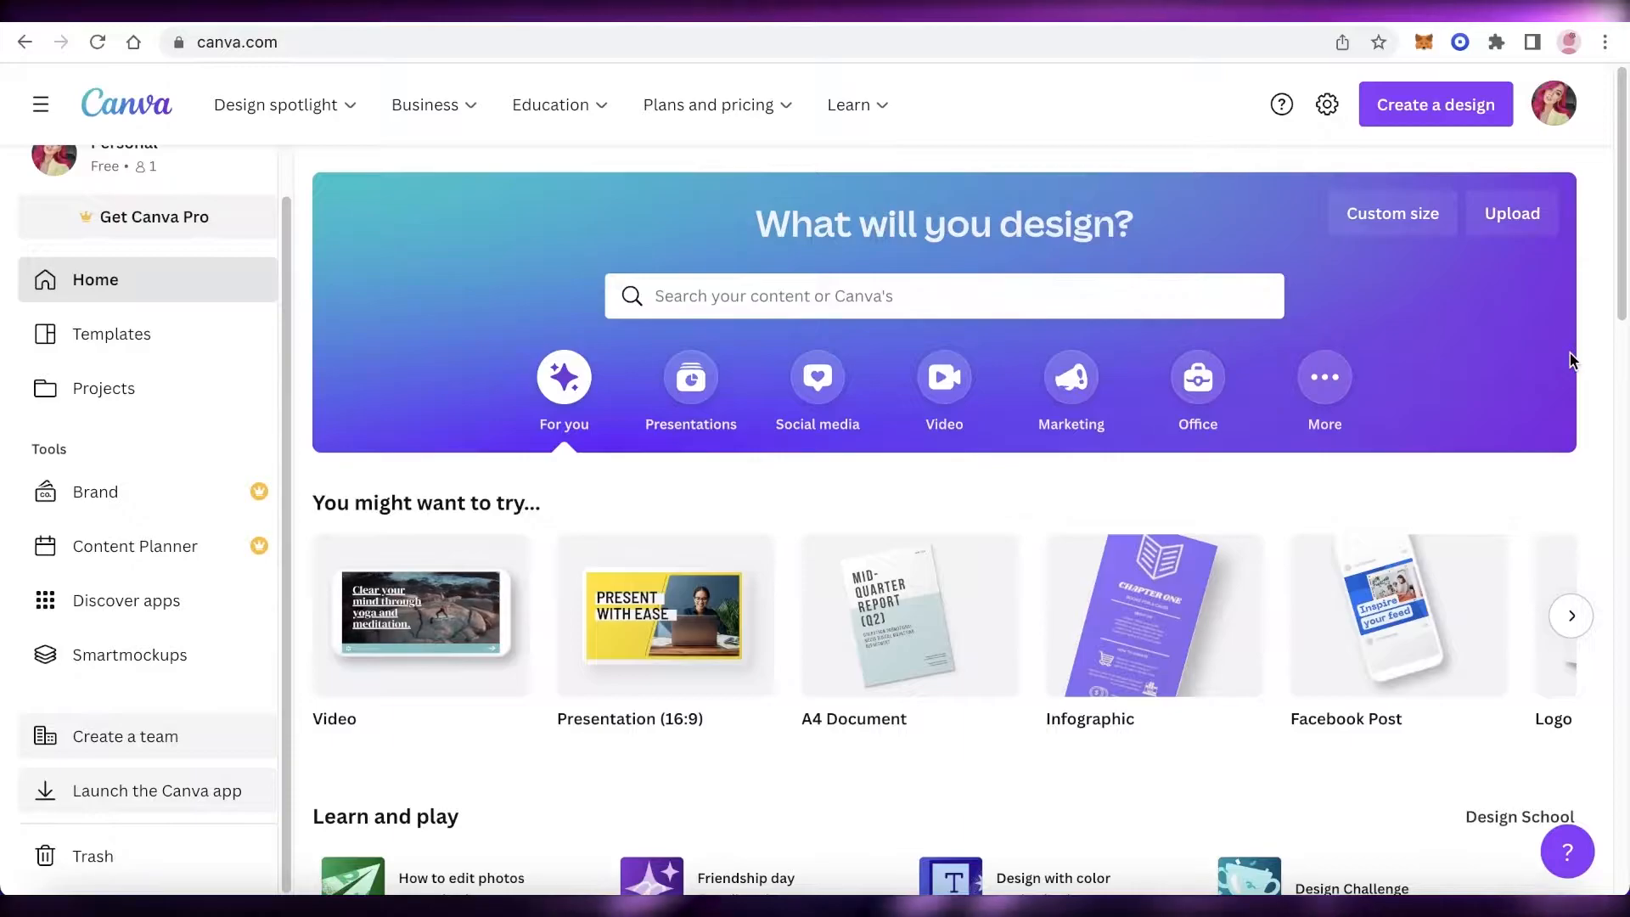
Create a new custom-size design 12 in wide and 12 in high.
scroll(1066, 503, "up", 15)
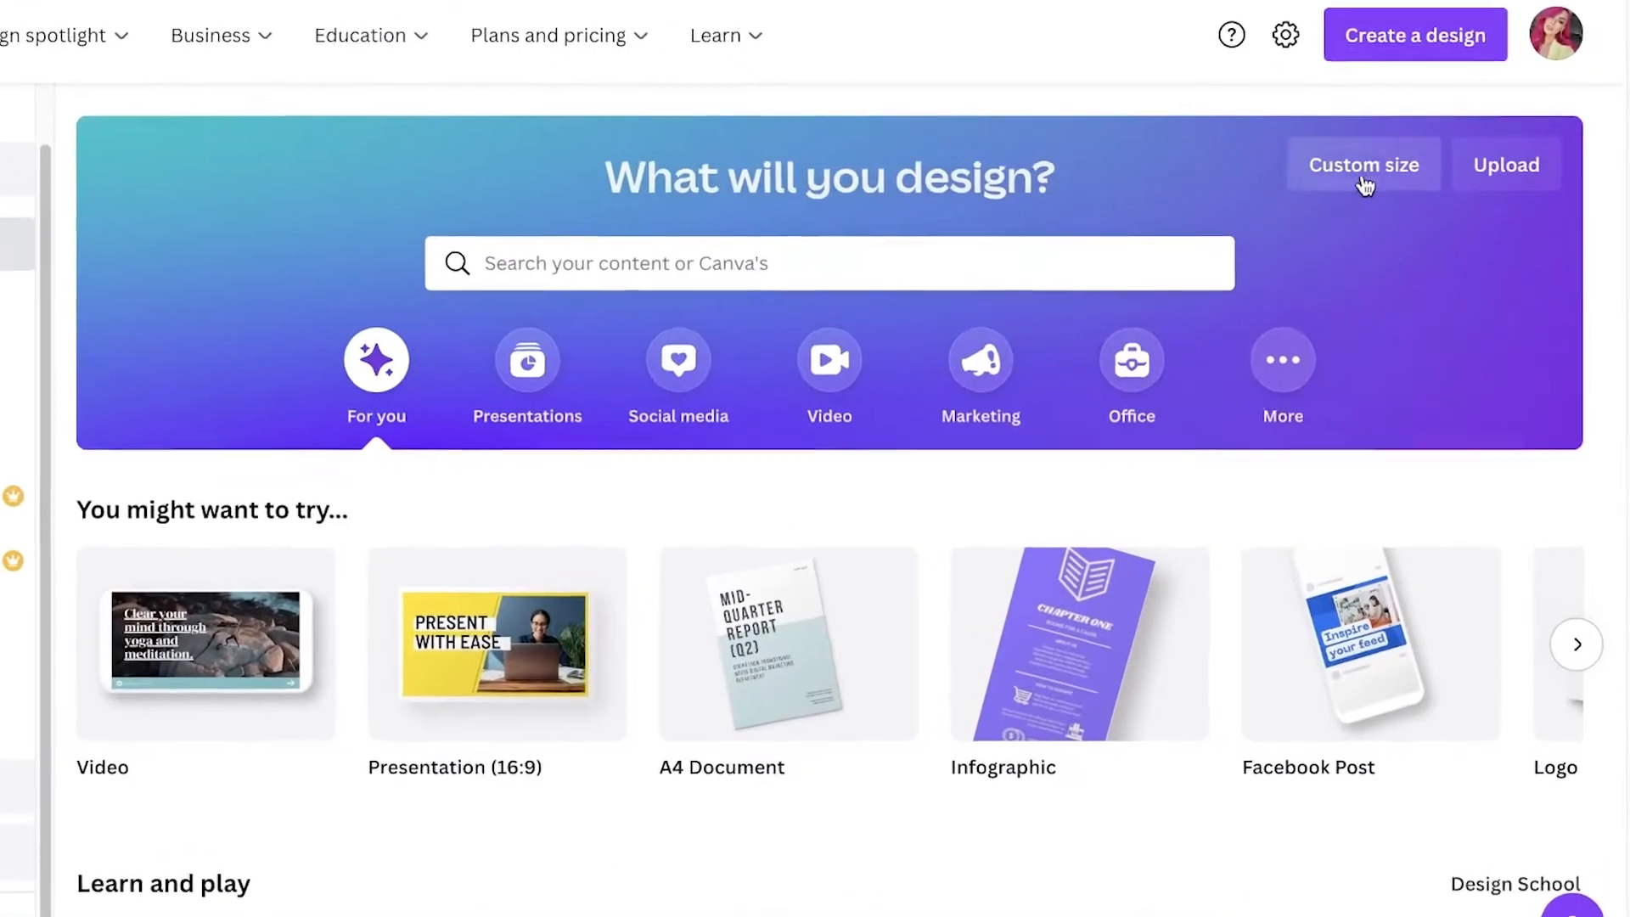
left_click(1383, 208)
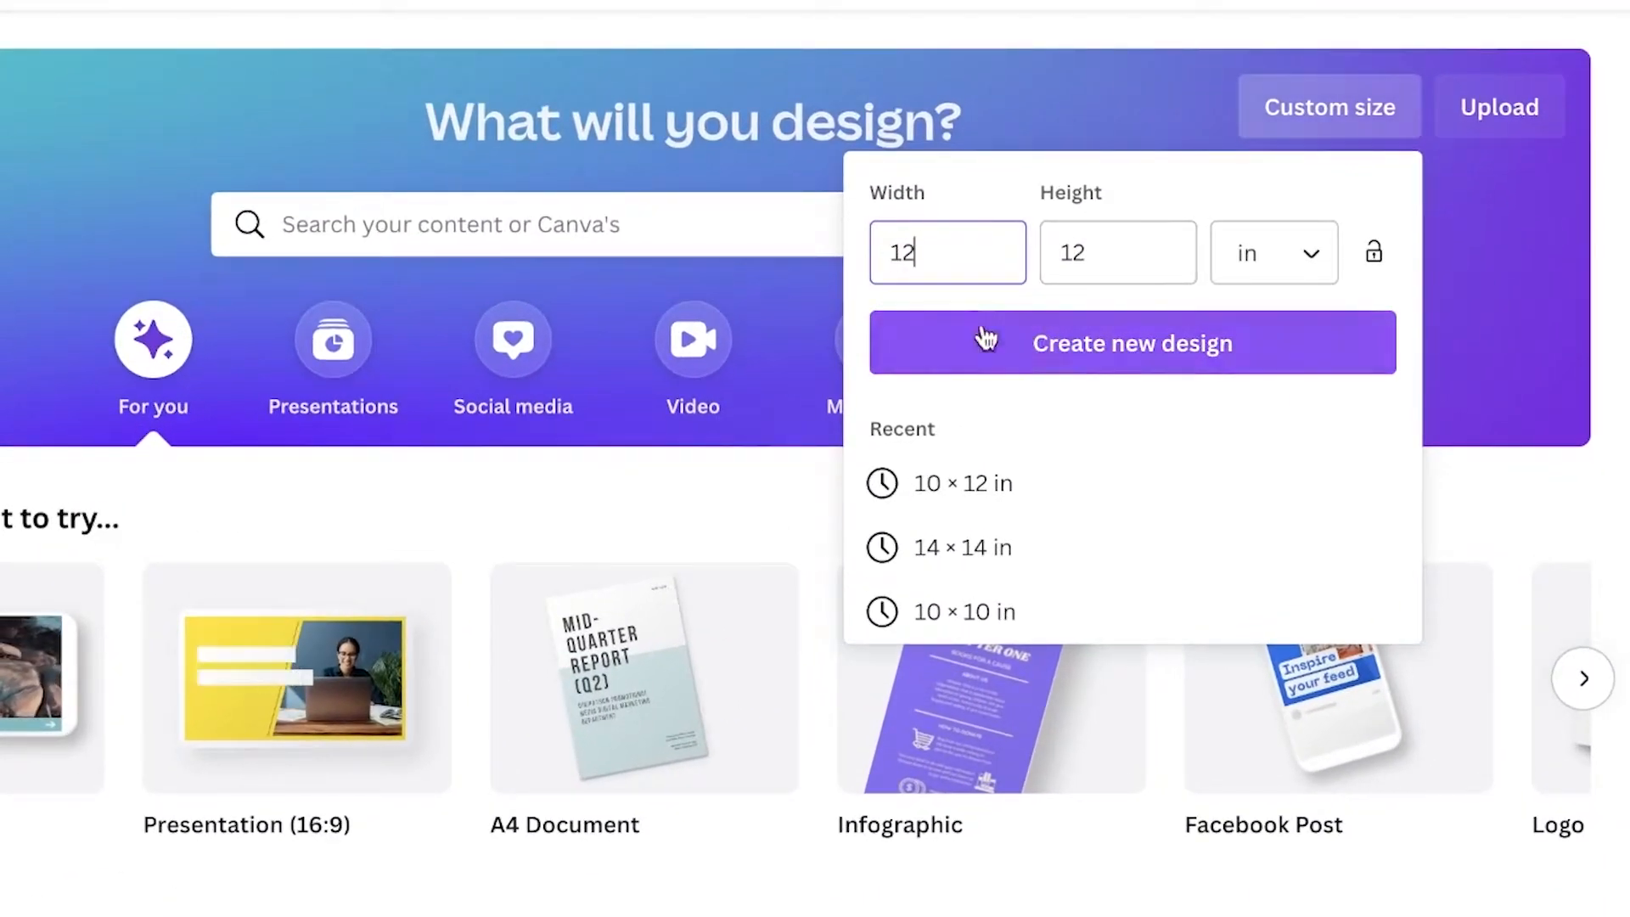
left_click(1277, 259)
left_click(1247, 342)
left_click(1235, 270)
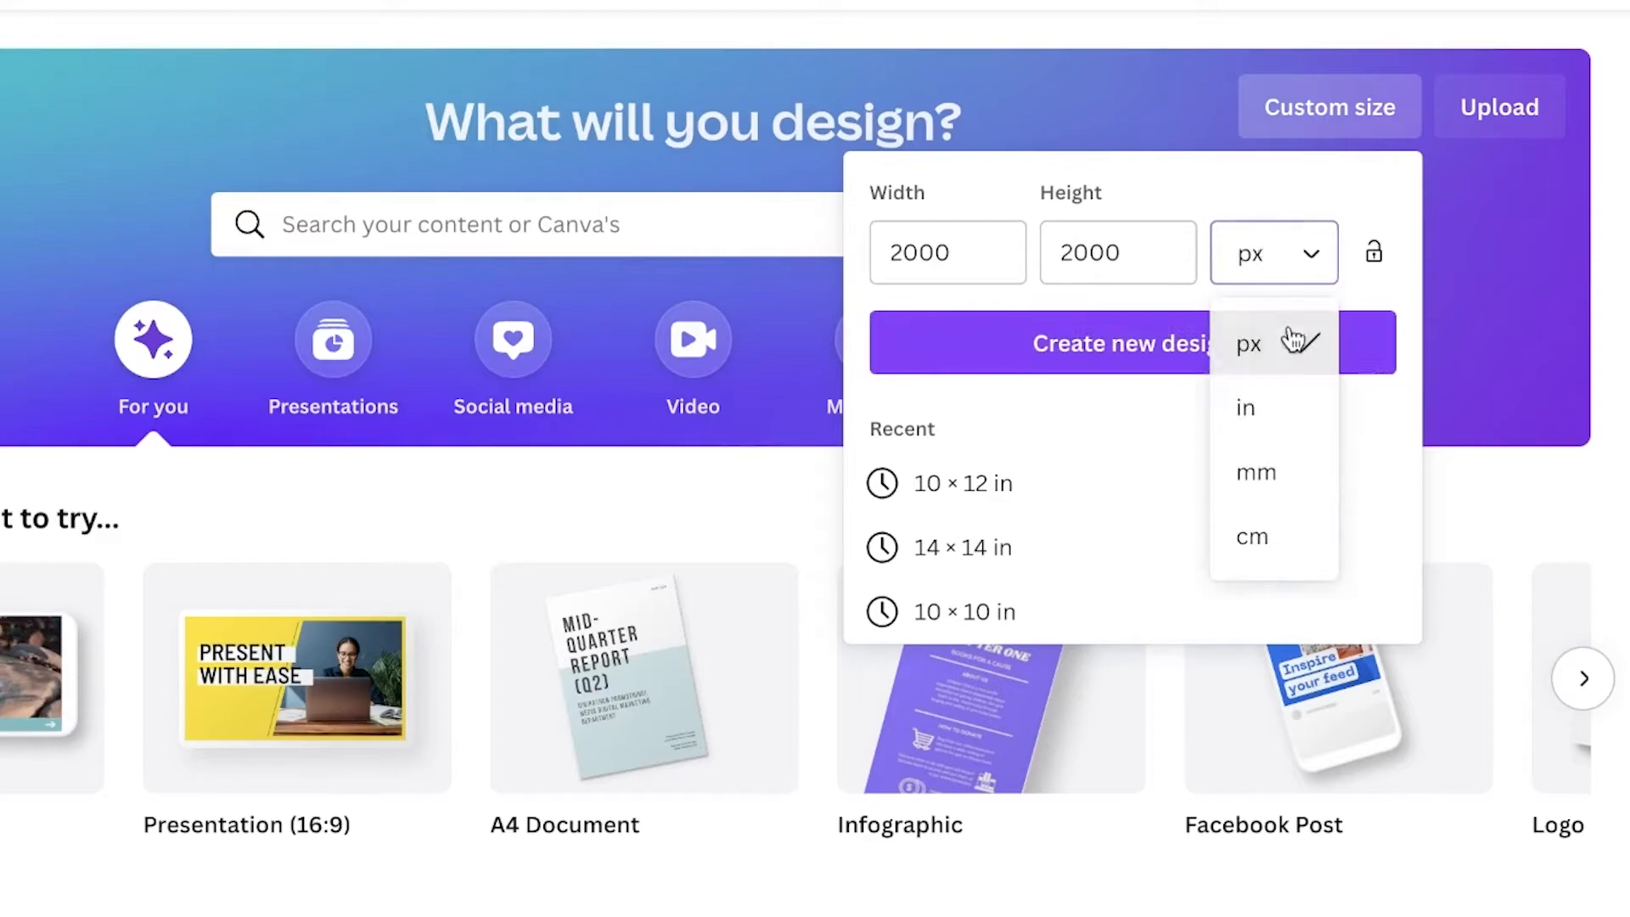
left_click(1246, 407)
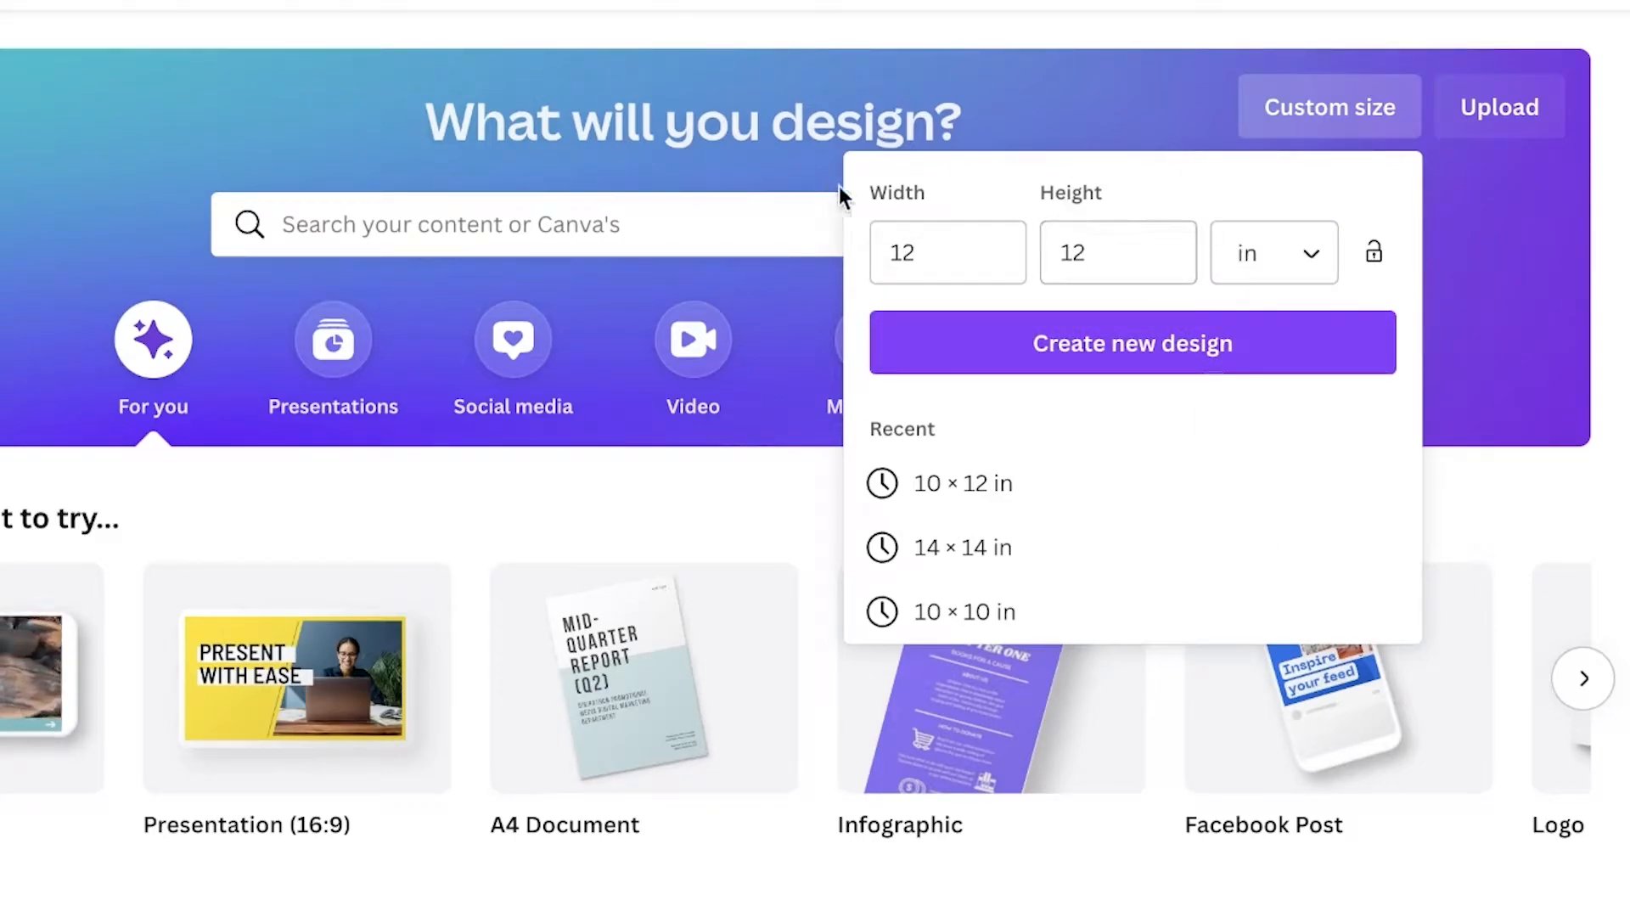
left_click(934, 343)
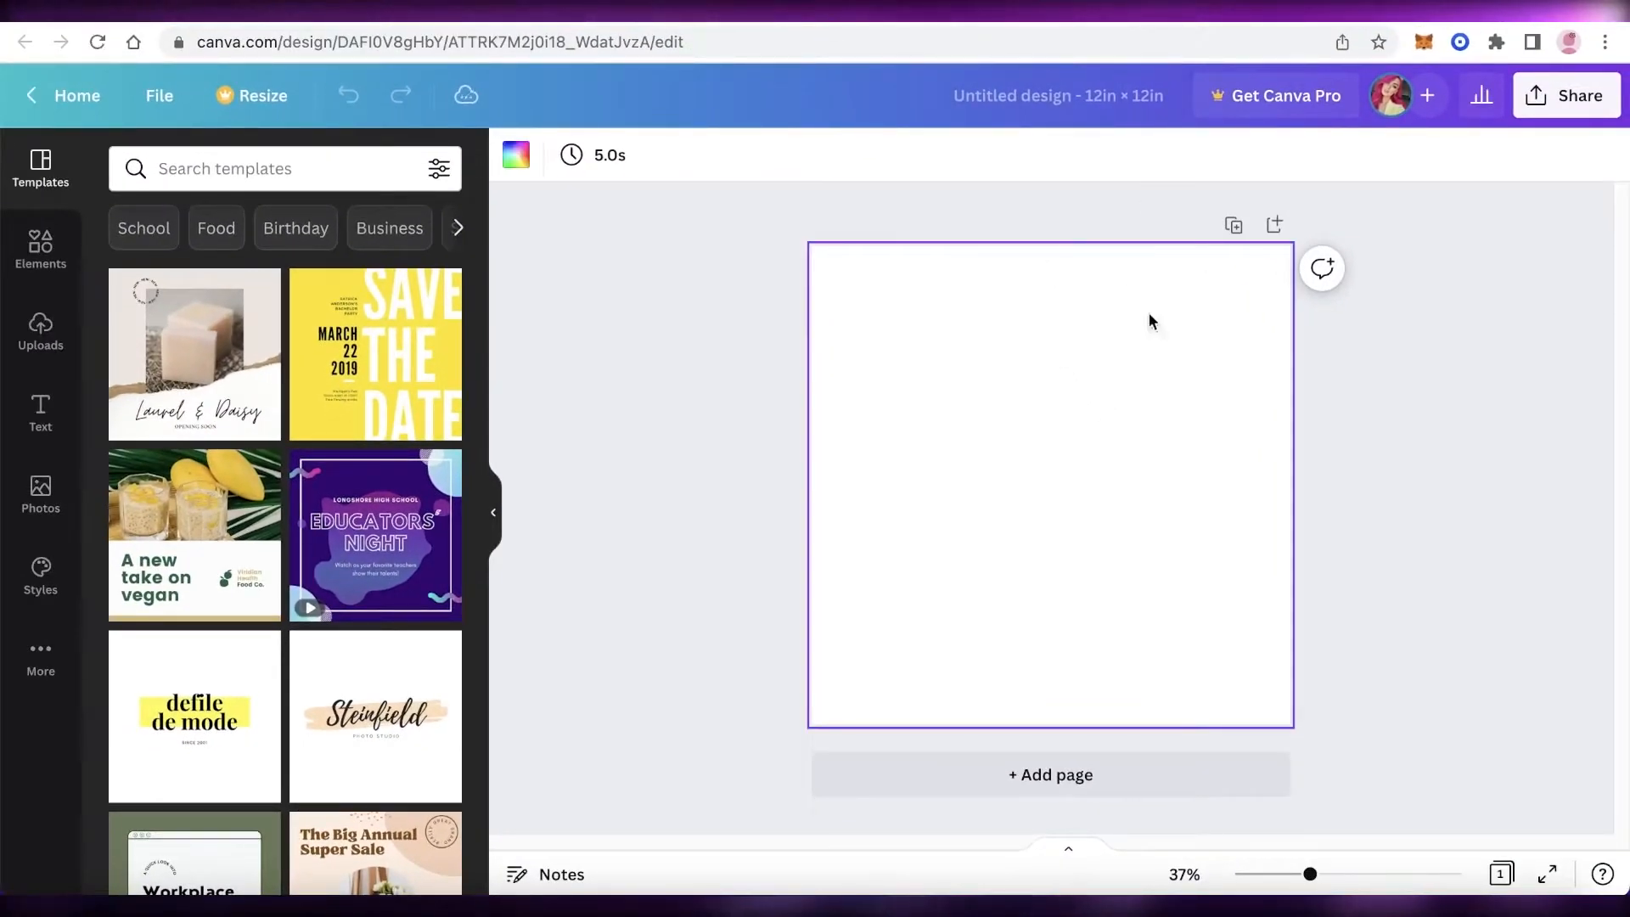
Search the elements for "hair" graphics and add the long dark brown hair with side bangs to the page.
left_click(59, 255)
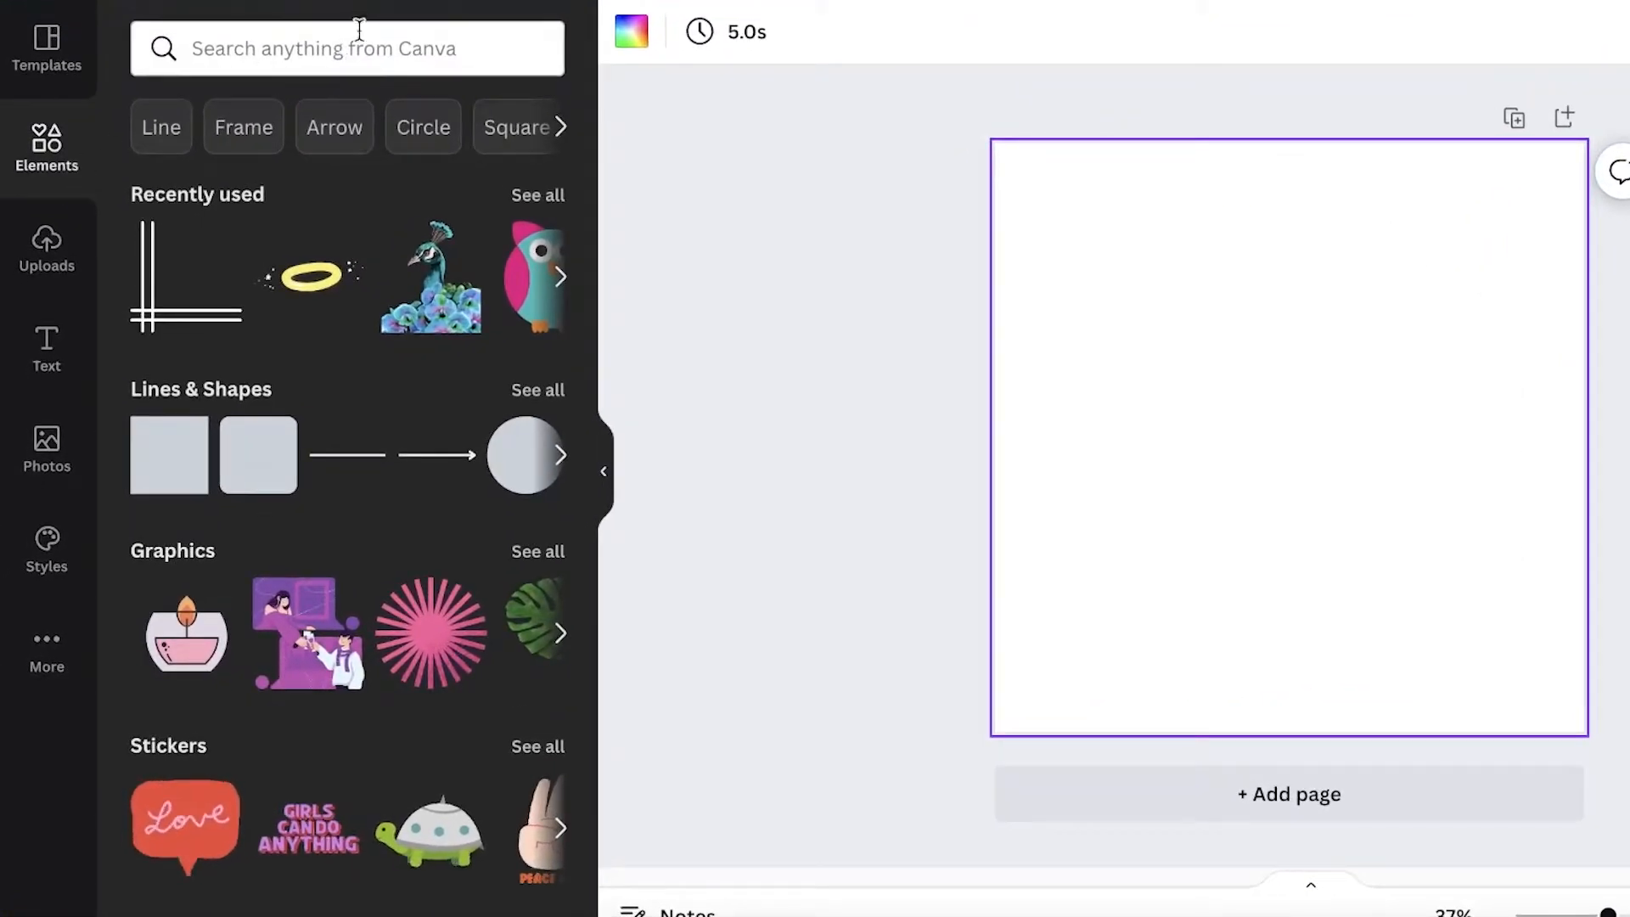
left_click(359, 29)
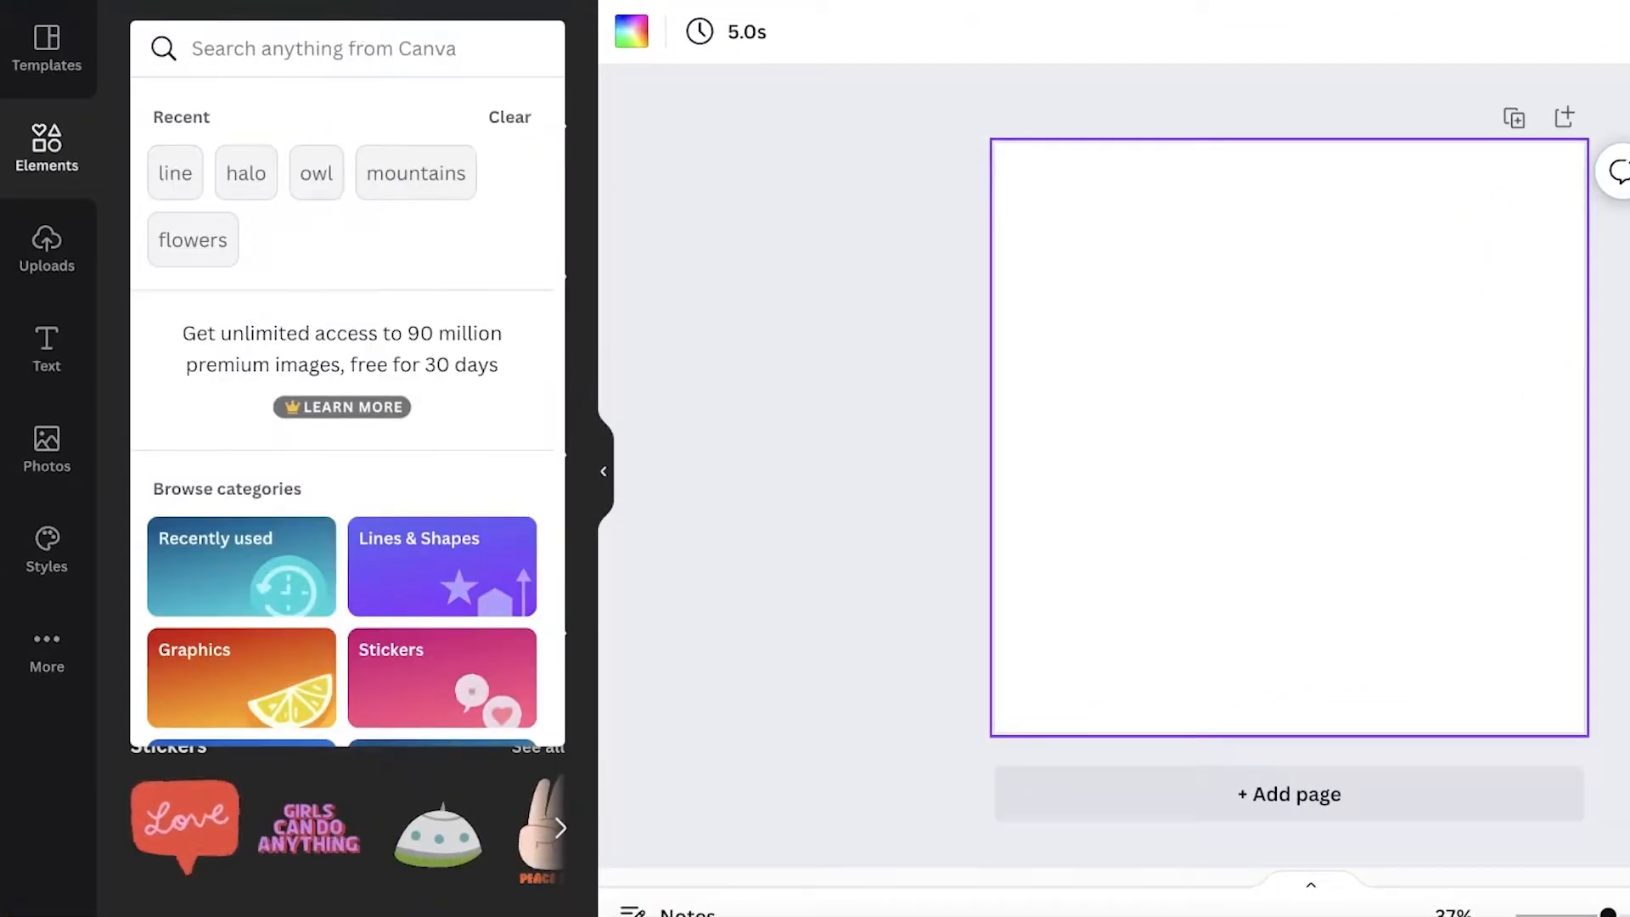
type("hair")
key("Return")
left_click(190, 124)
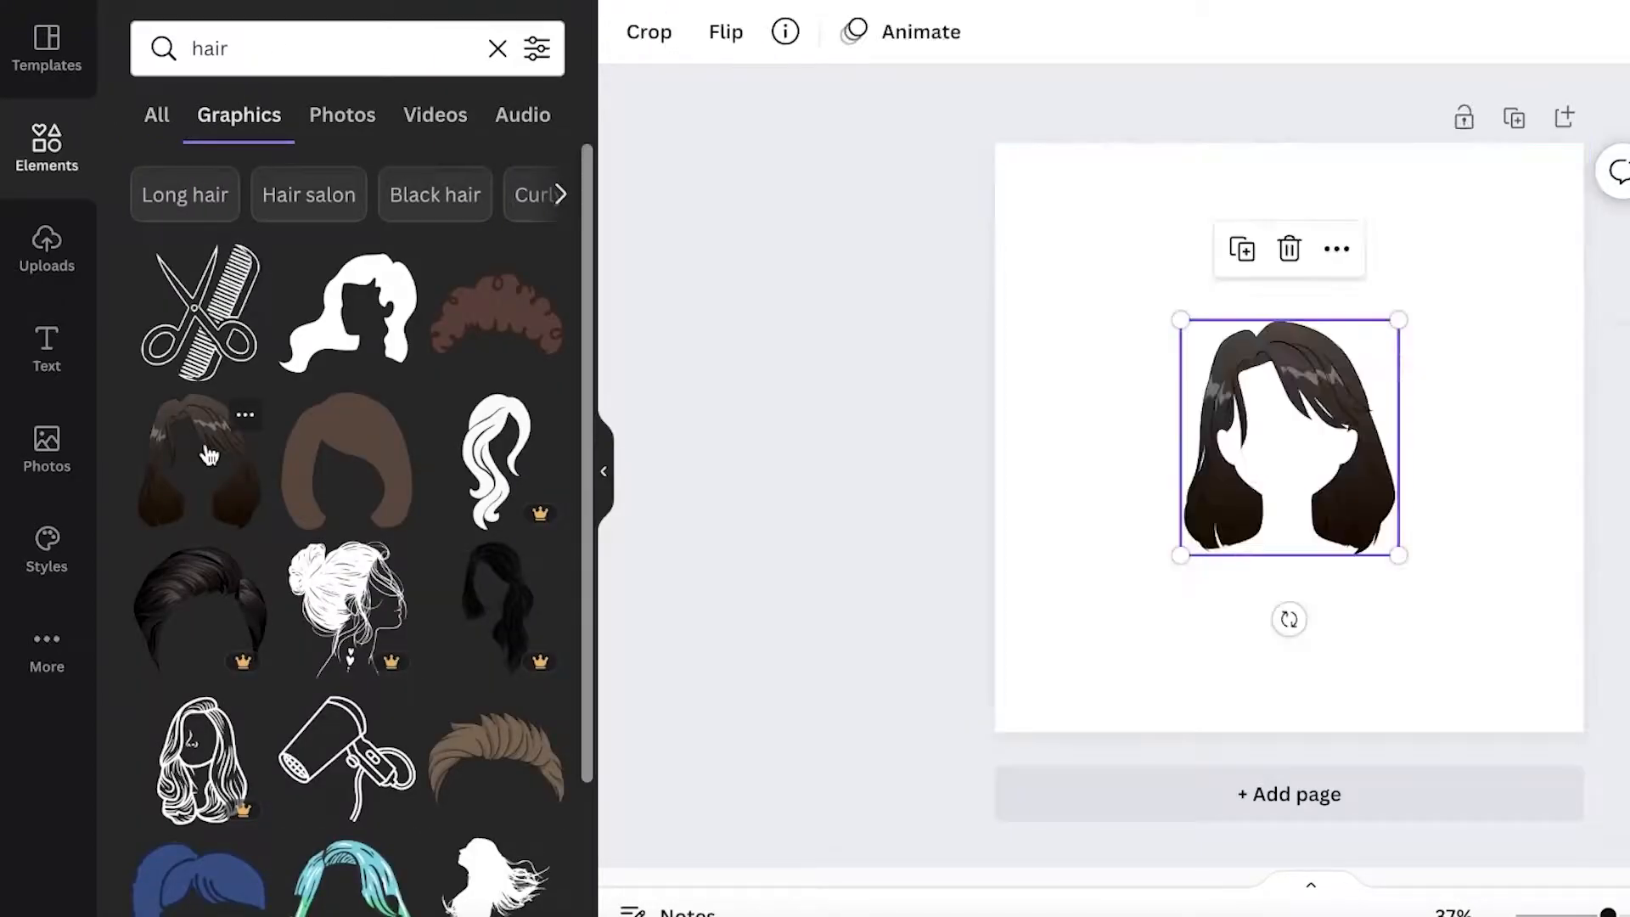
left_click(209, 455)
Enlarge the dark brown hair graphic to nearly fill the page and center it.
left_click_drag(1078, 316, 1205, 180)
left_click_drag(1022, 297, 955, 354)
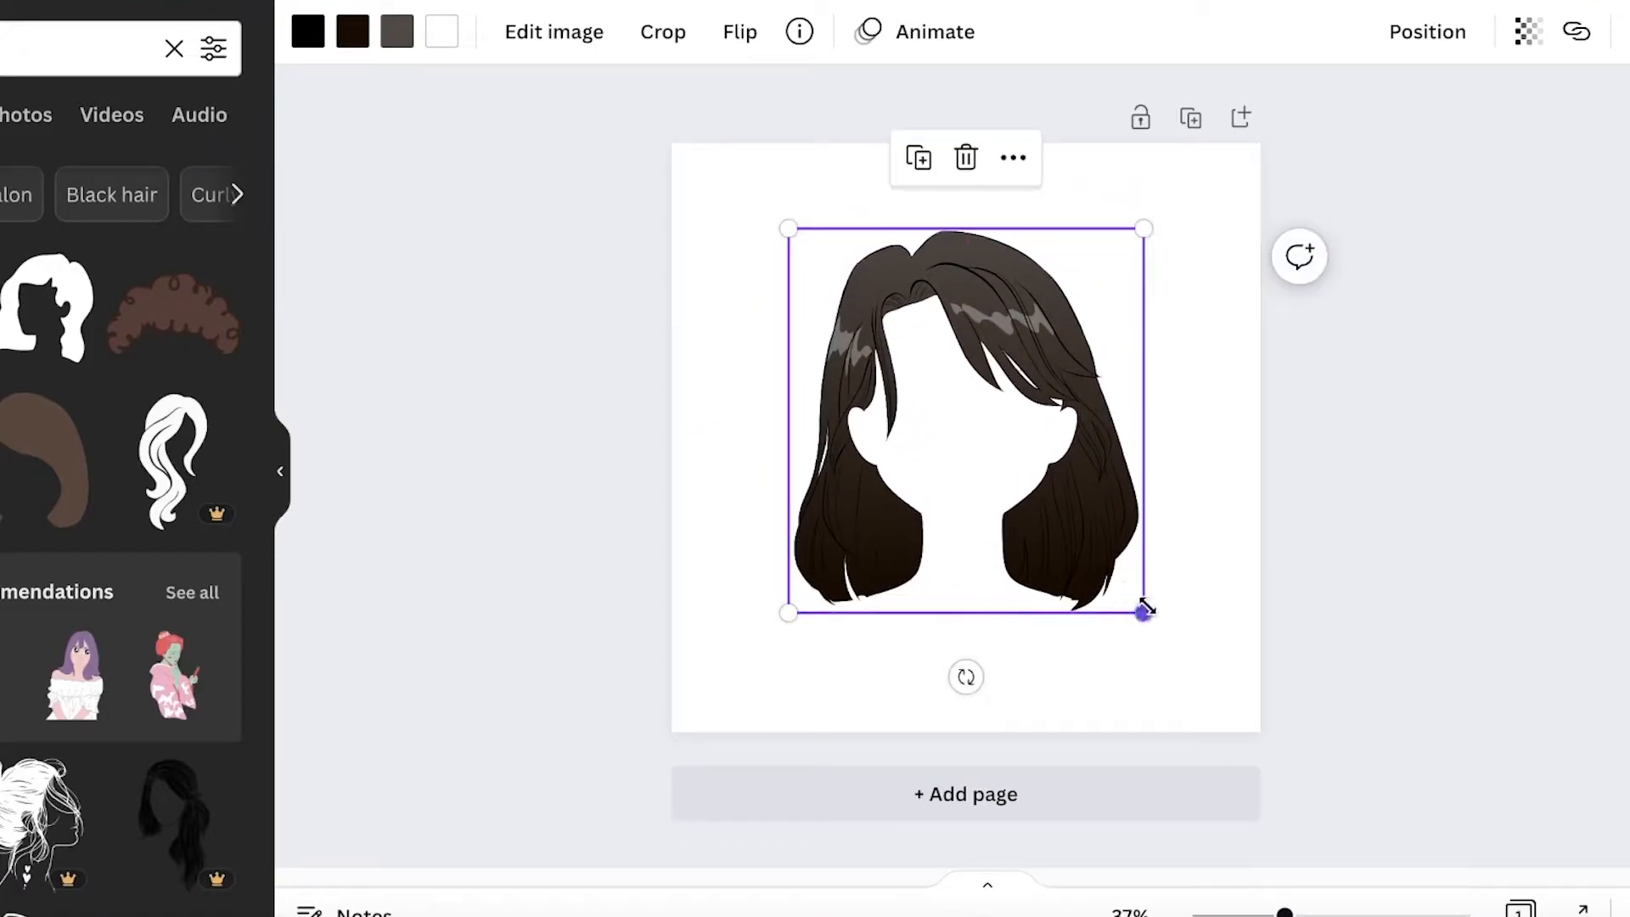
left_click_drag(1145, 611, 1260, 737)
left_click_drag(1079, 426, 1031, 399)
Download the dark brown hair design as a PNG file.
left_click(1535, 22)
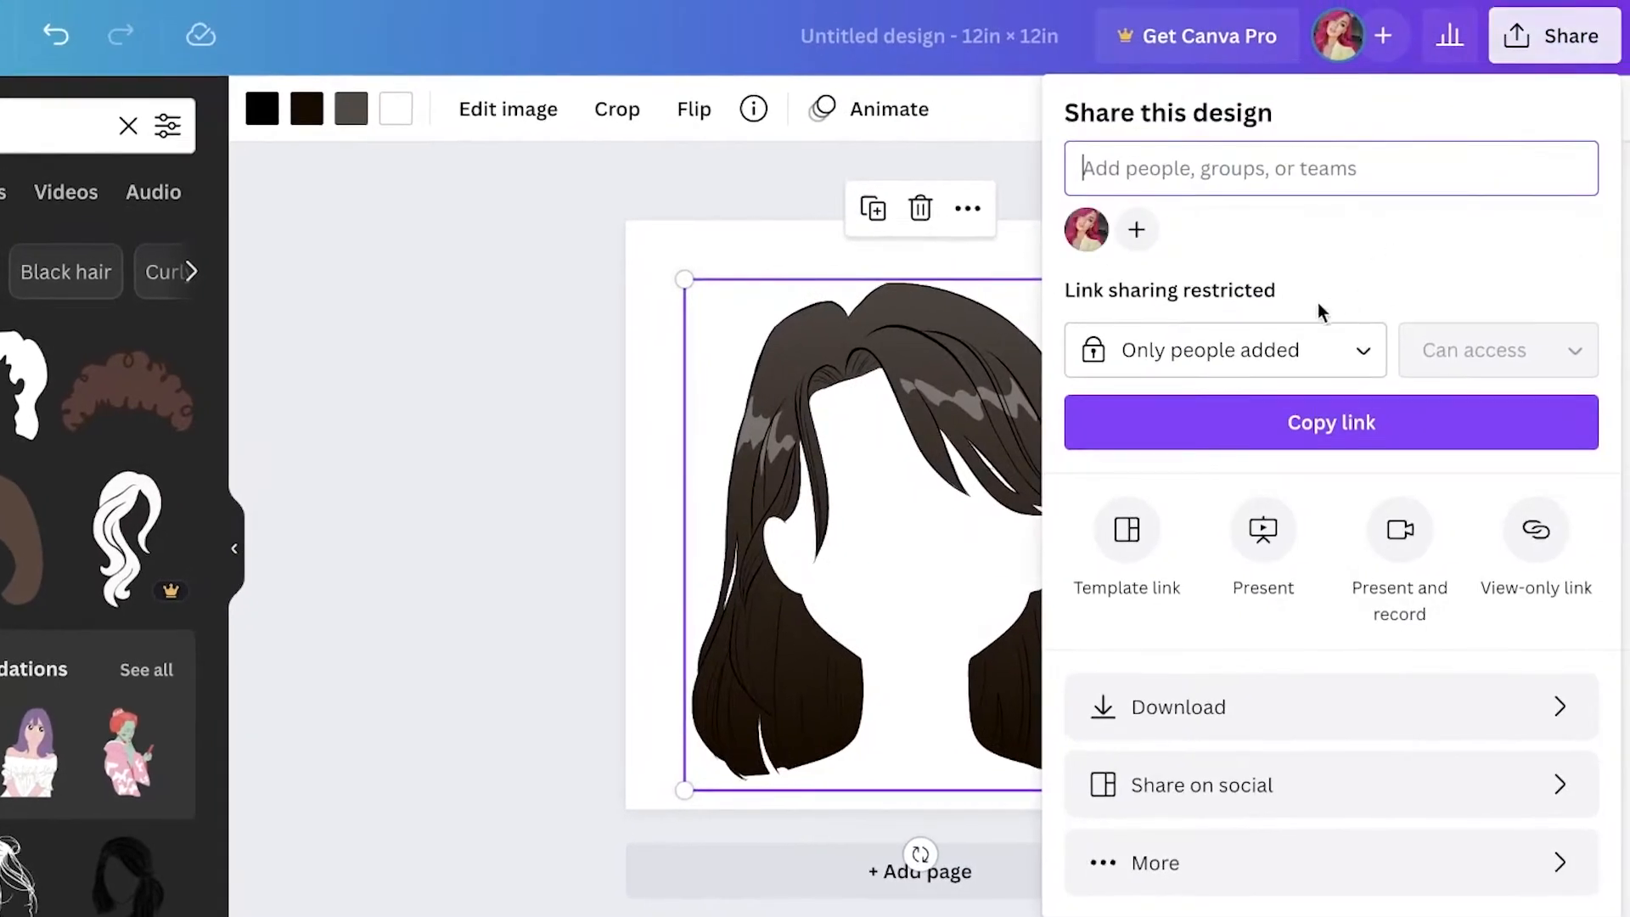
left_click(1231, 685)
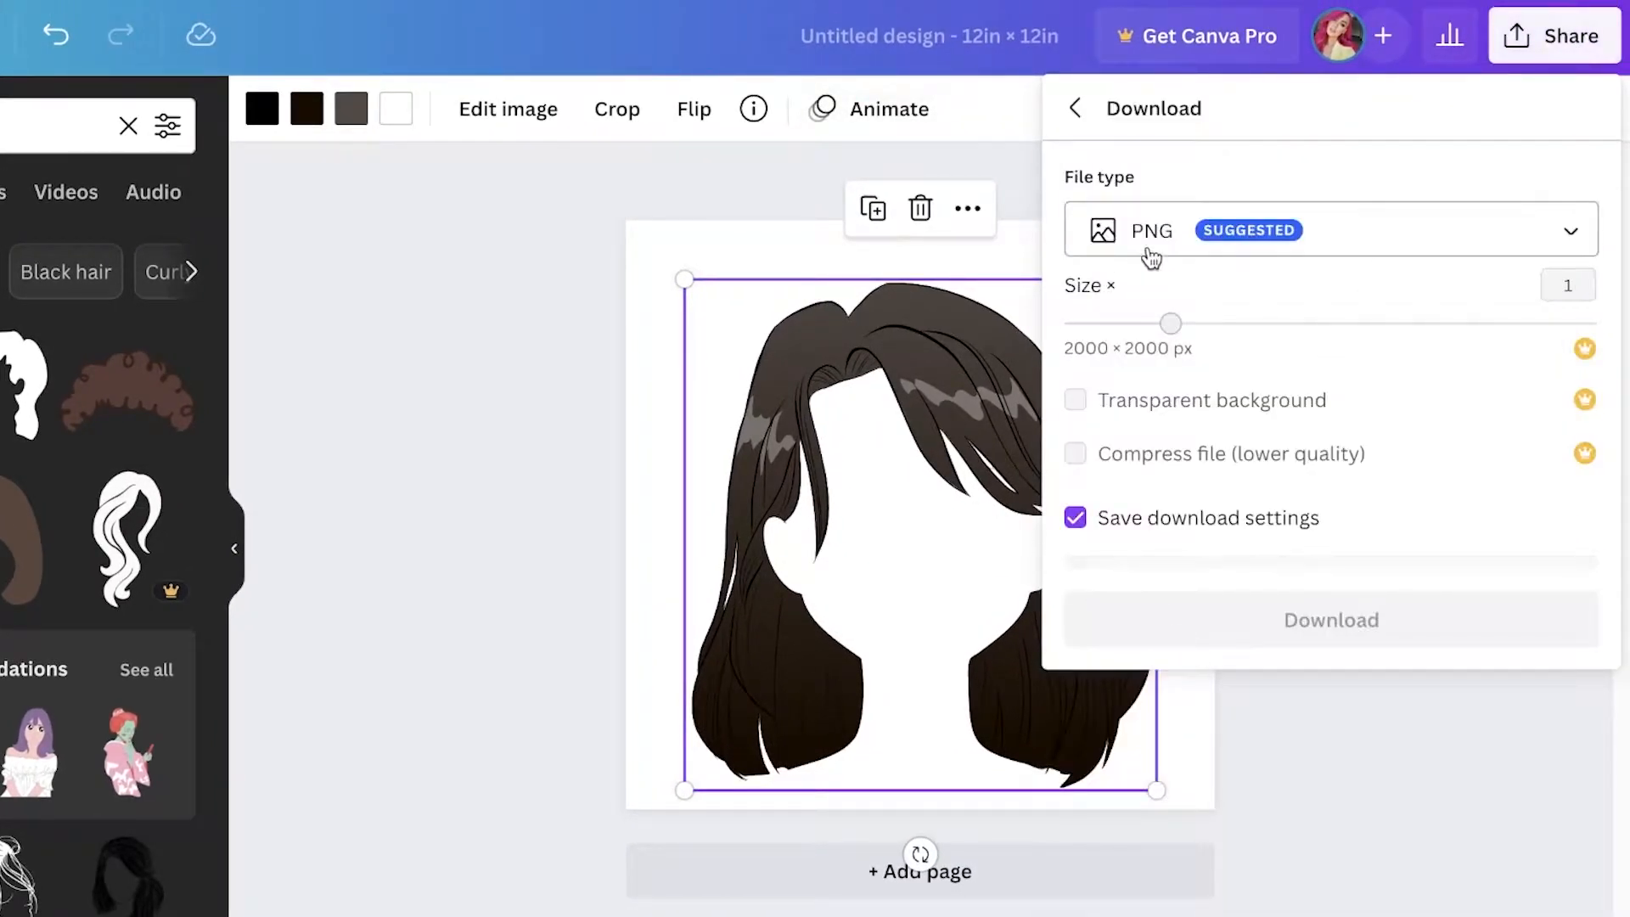
left_click(1317, 636)
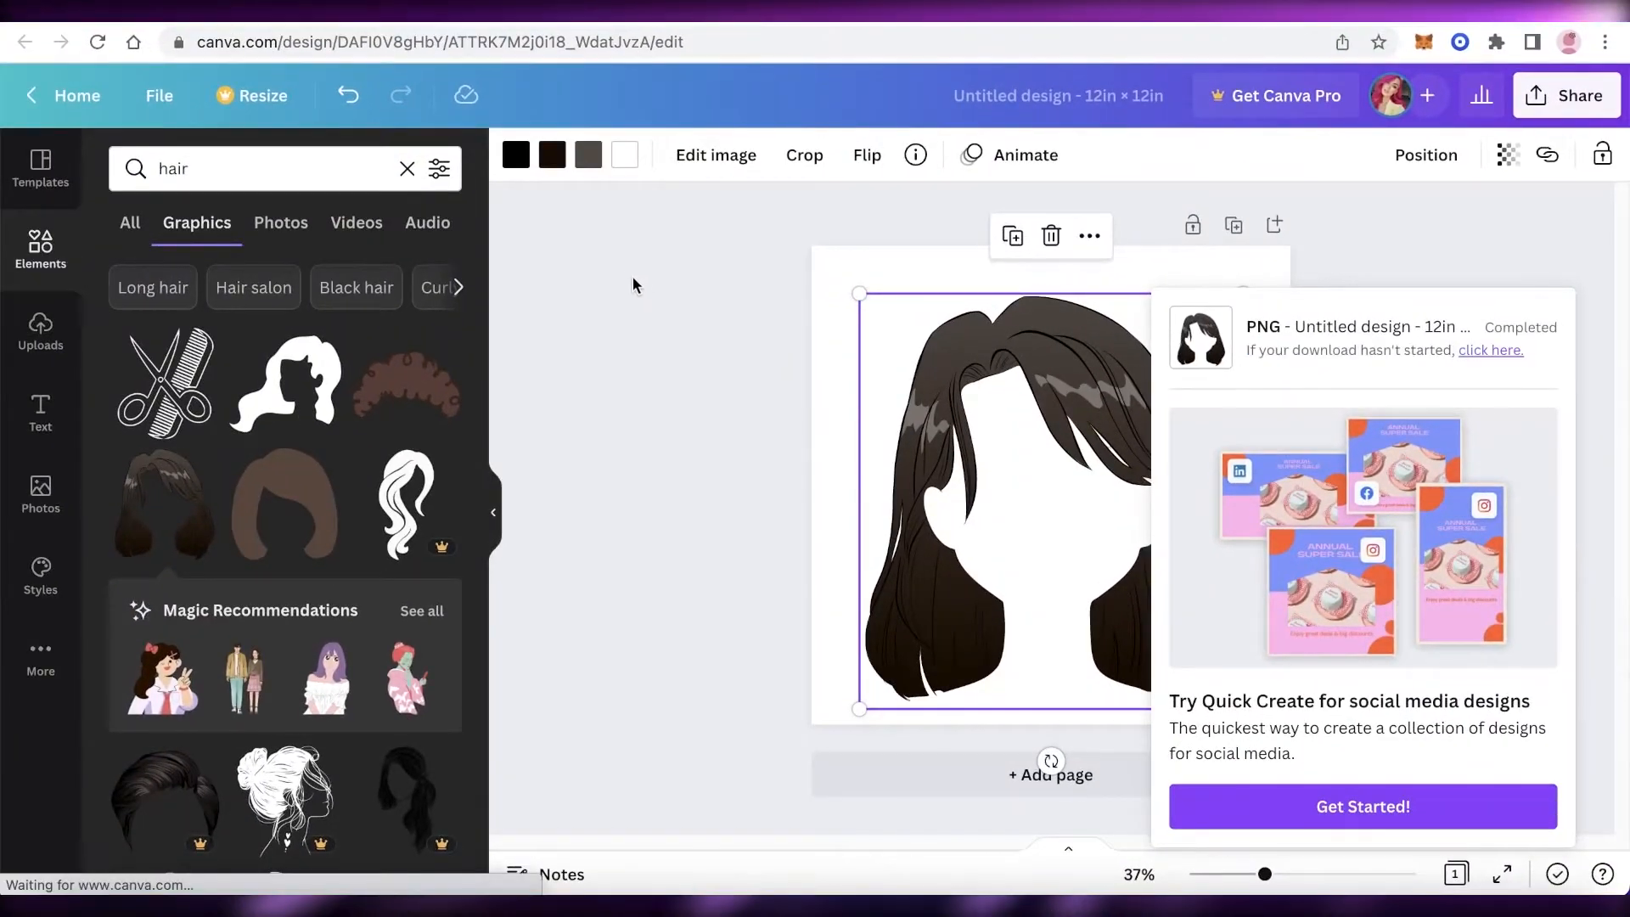
Delete the dark brown hair from the page and add the blue and green hair graphic instead.
left_click(429, 262)
left_click(1202, 464)
key("Delete")
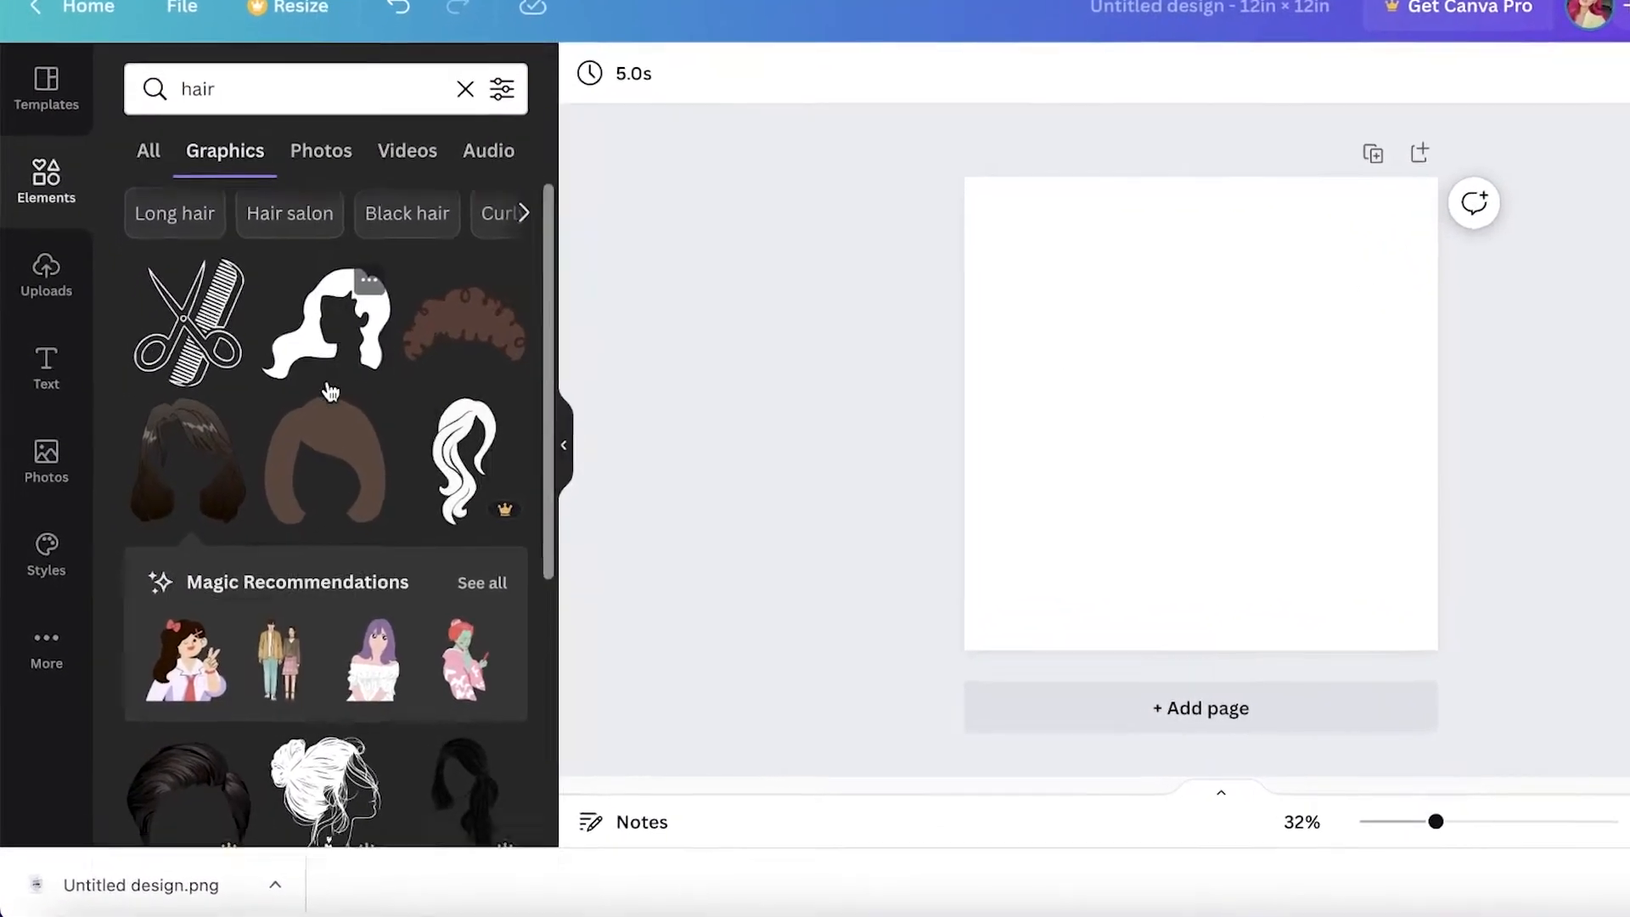
scroll(141, 443, "down", 5)
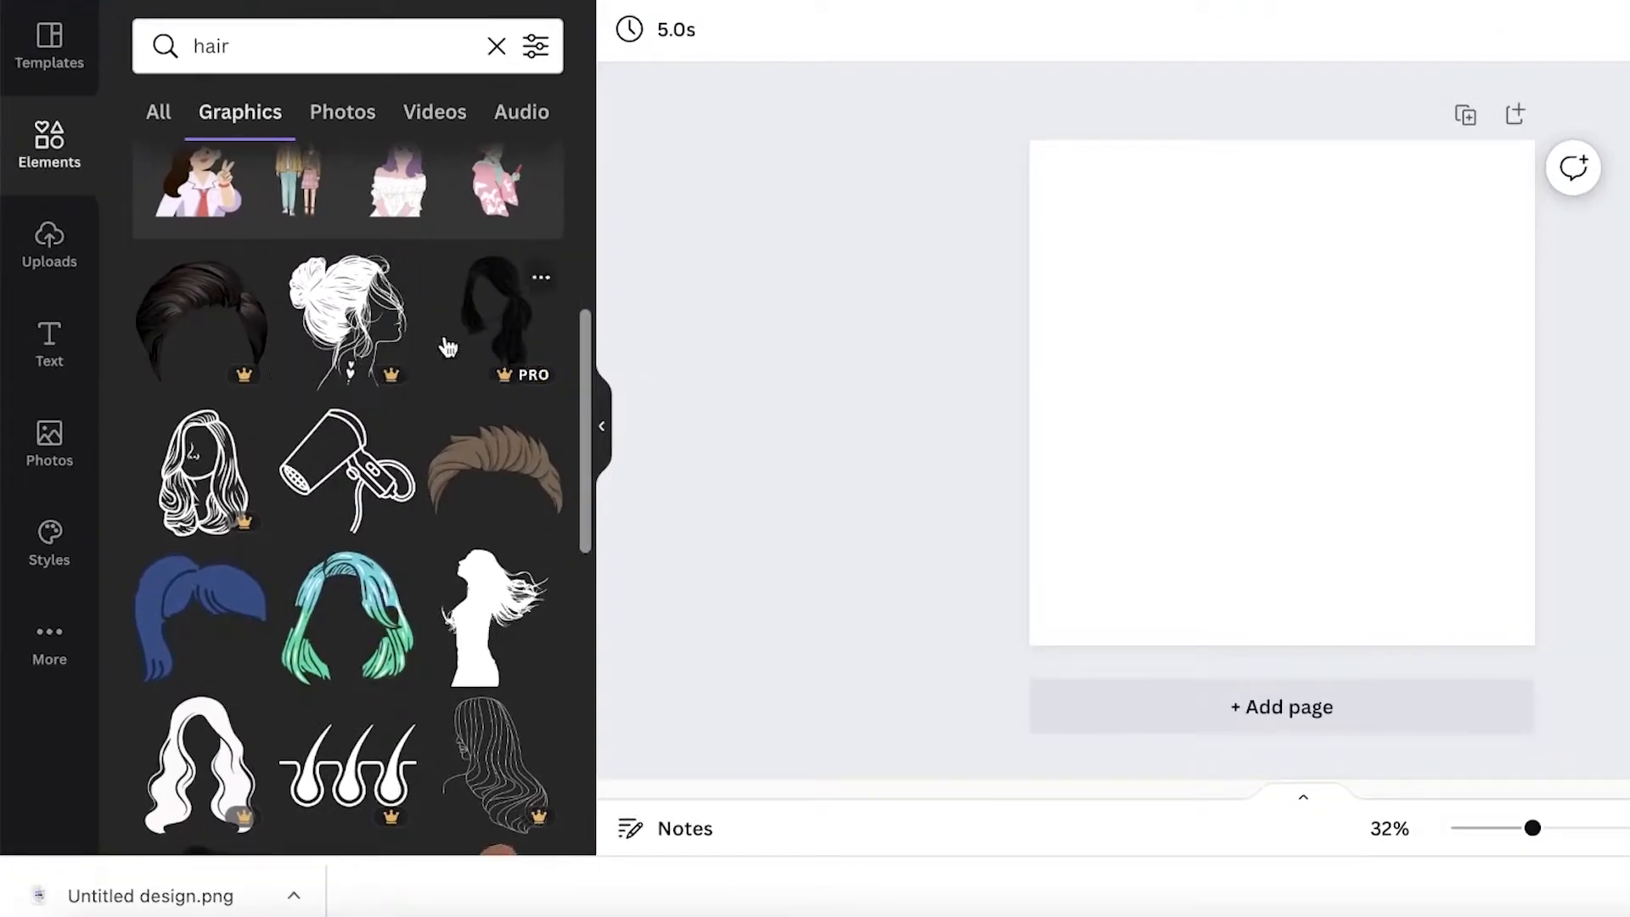
scroll(384, 594, "down", 4)
scroll(377, 342, "up", 1)
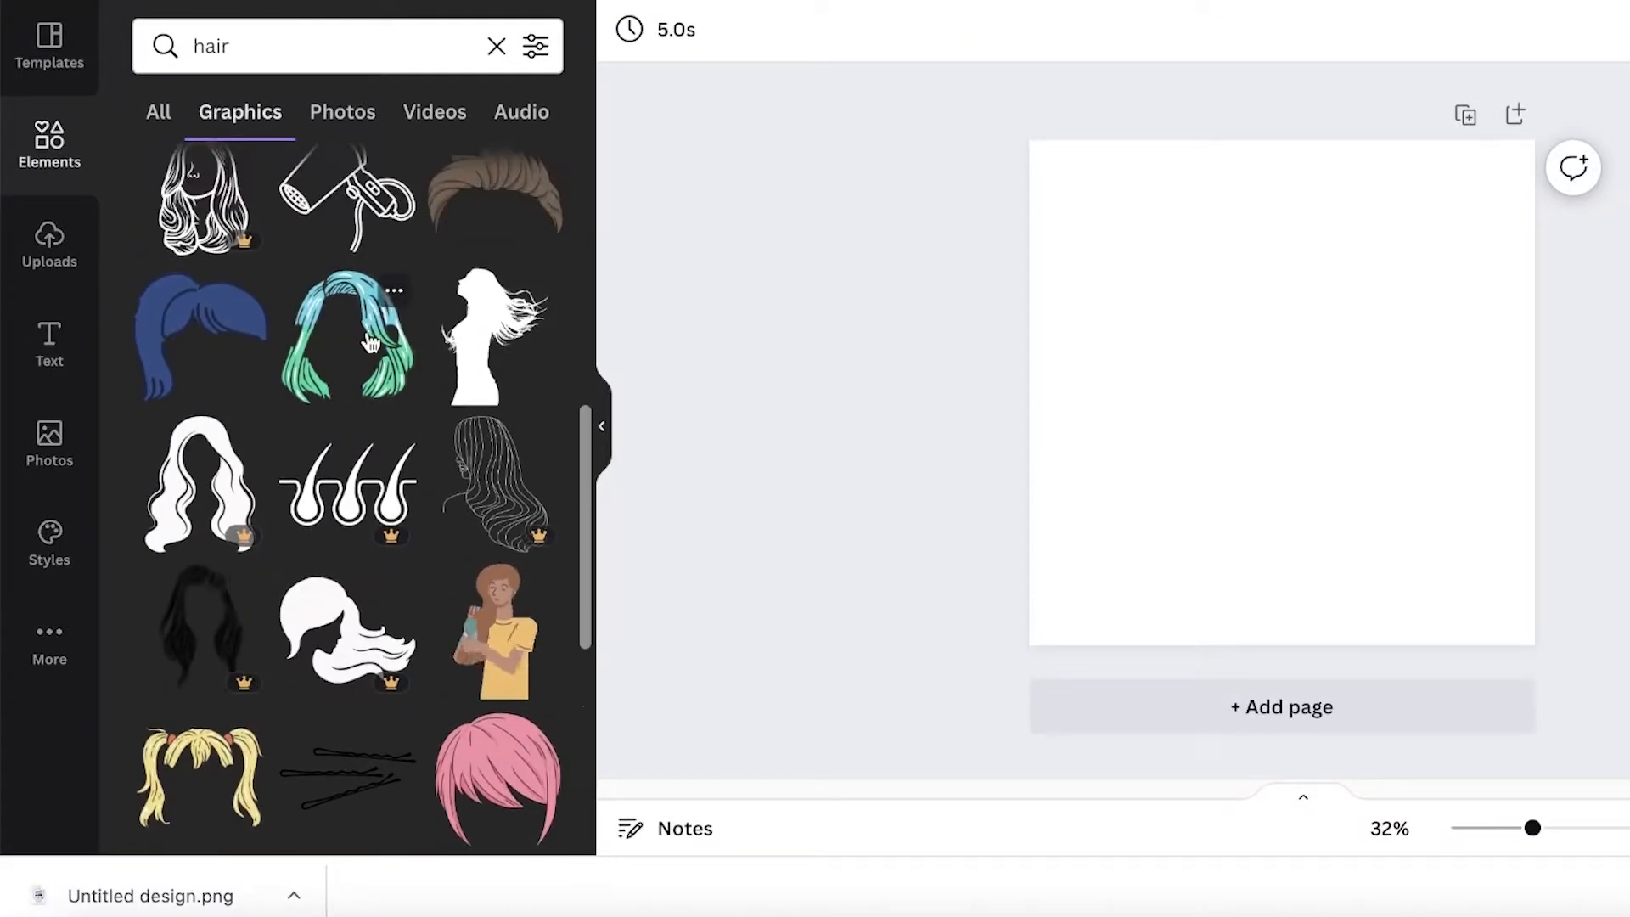
left_click(345, 316)
Enlarge the blue and green hair graphic to fill most of the page and center it.
left_click_drag(1377, 291, 1505, 171)
left_click_drag(1355, 245, 1295, 348)
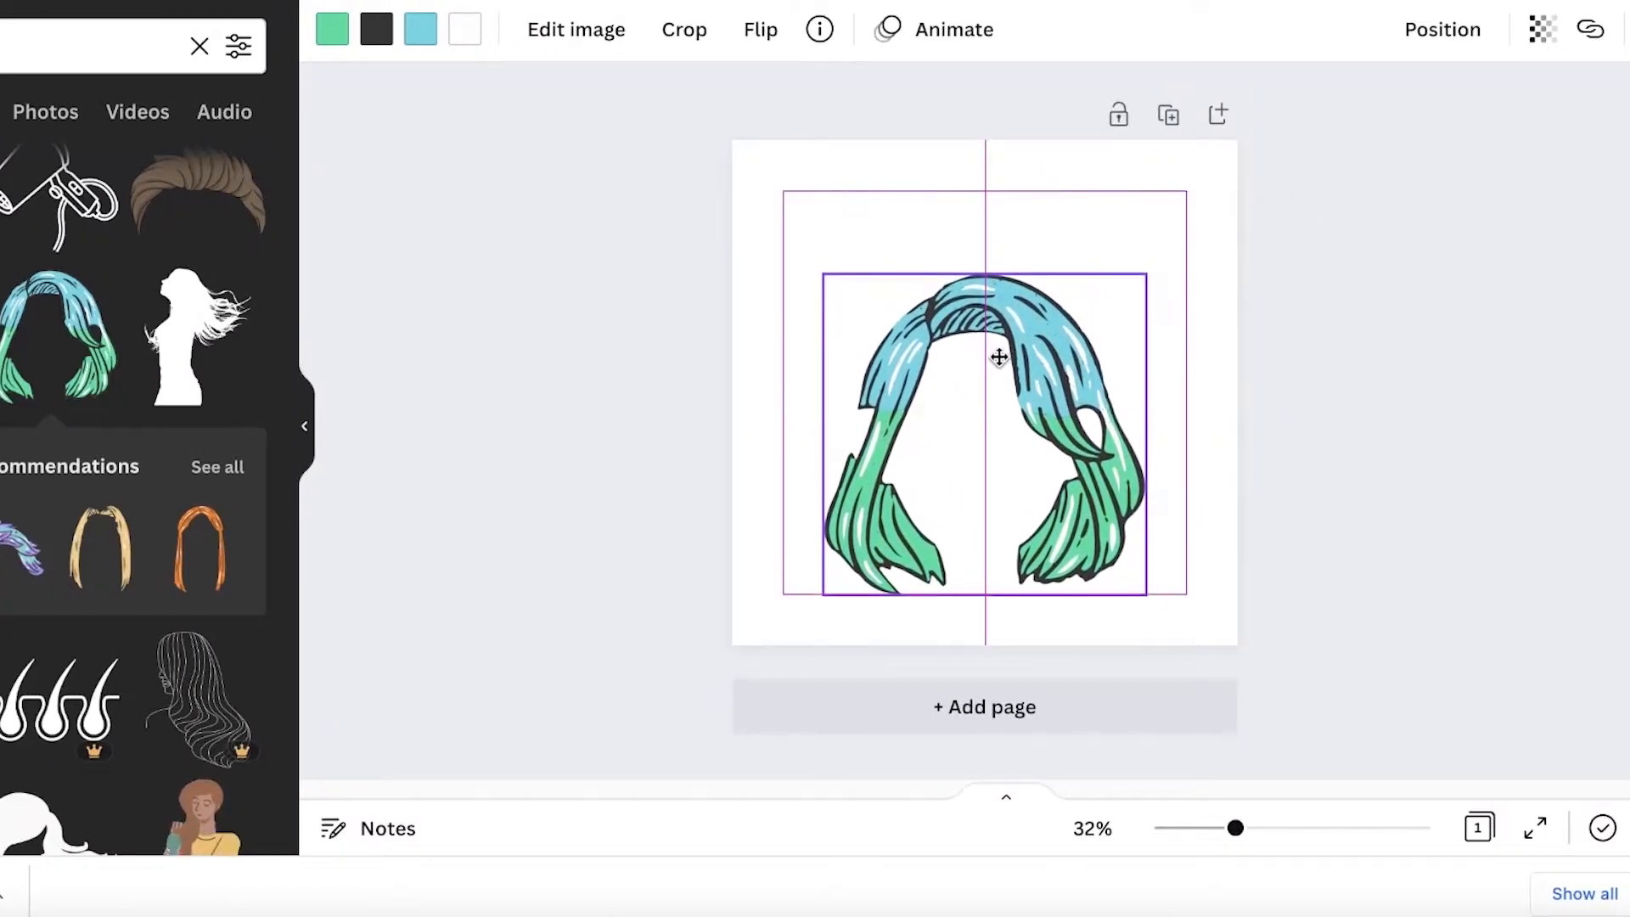
left_click_drag(998, 357, 998, 357)
left_click_drag(1146, 269, 1237, 182)
left_click_drag(1065, 274, 1025, 284)
left_click(1475, 308)
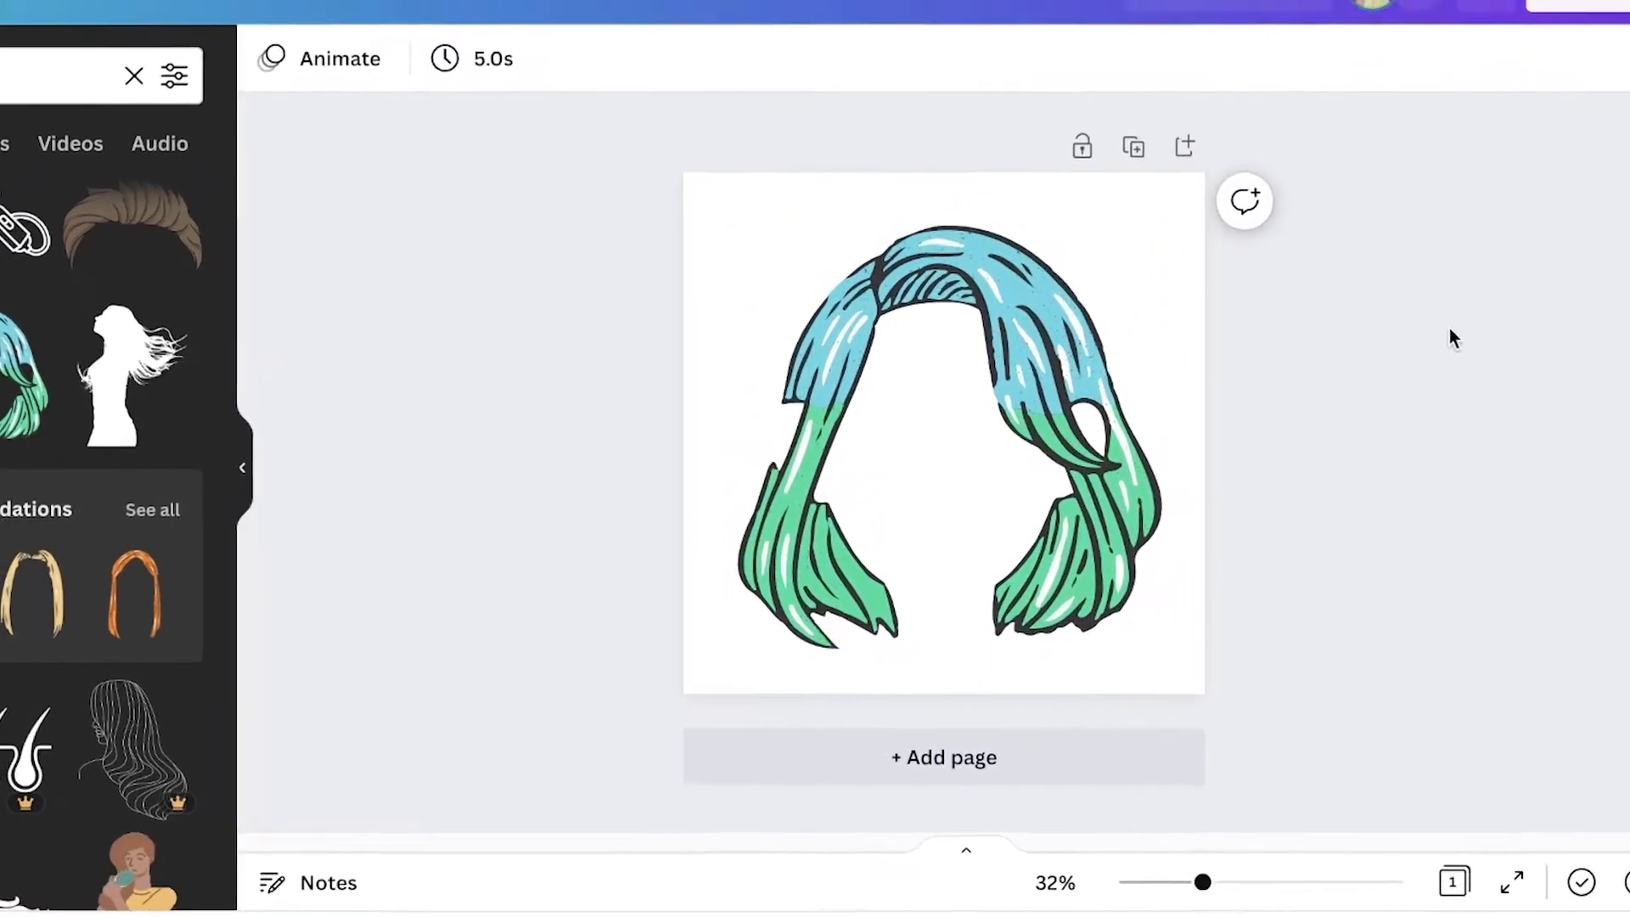
Download the blue and green hair design as a PNG and delete the hair from the page.
left_click(1577, 52)
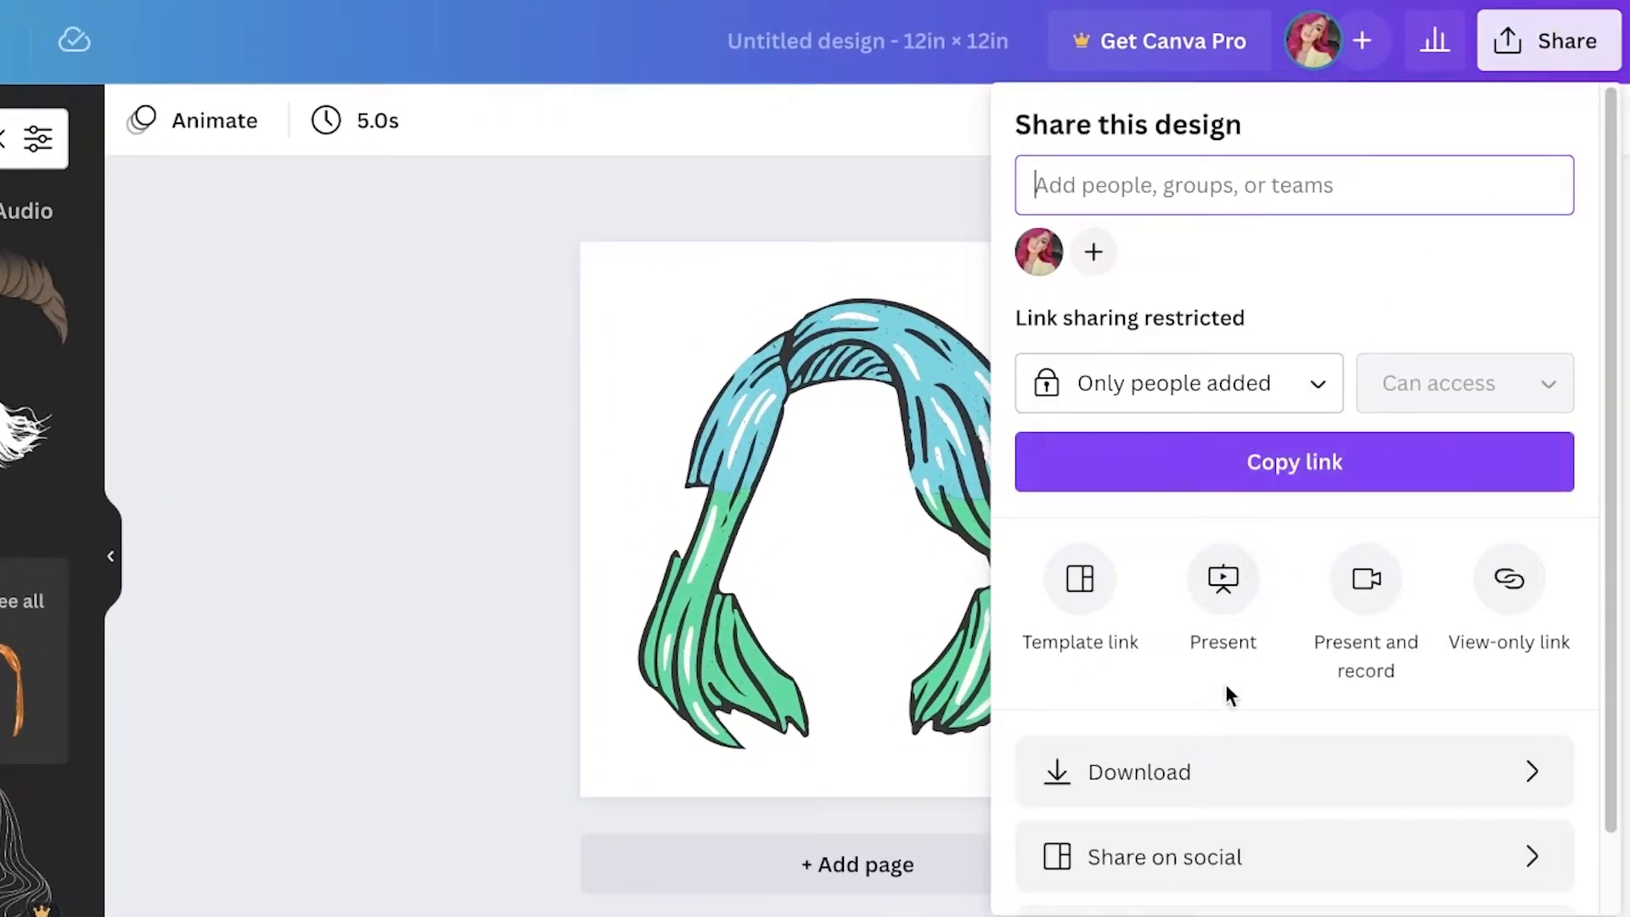
left_click(1193, 774)
left_click(1188, 672)
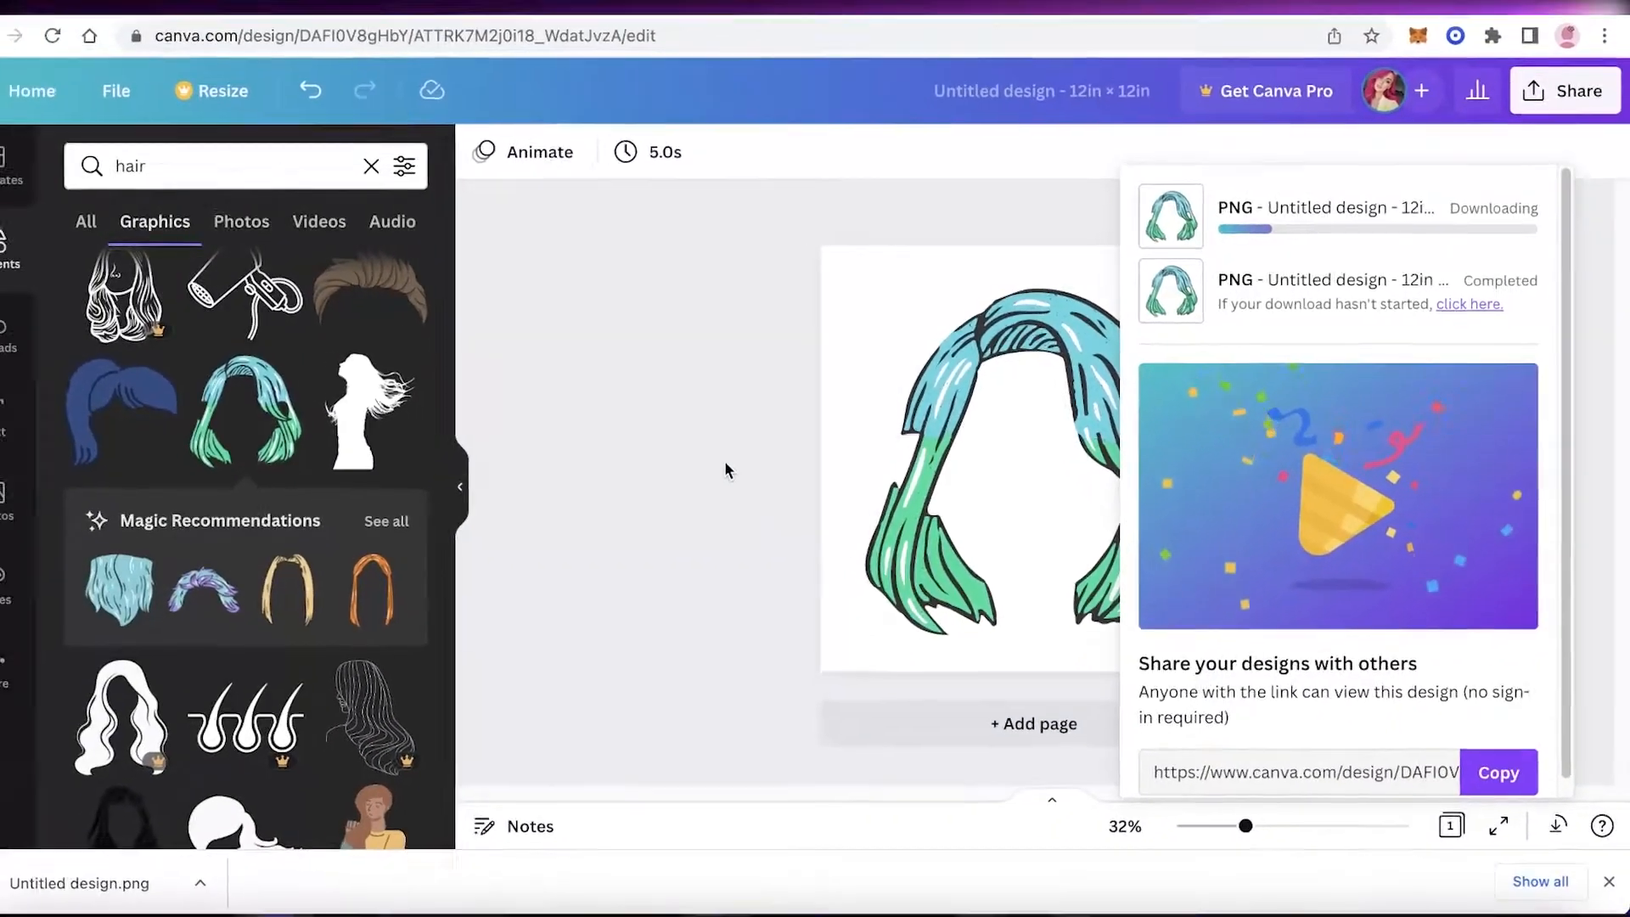
left_click(811, 459)
key("Delete")
Switch to The NFT Generator website and open its NFT collection generator from the home page.
left_click(1281, 12)
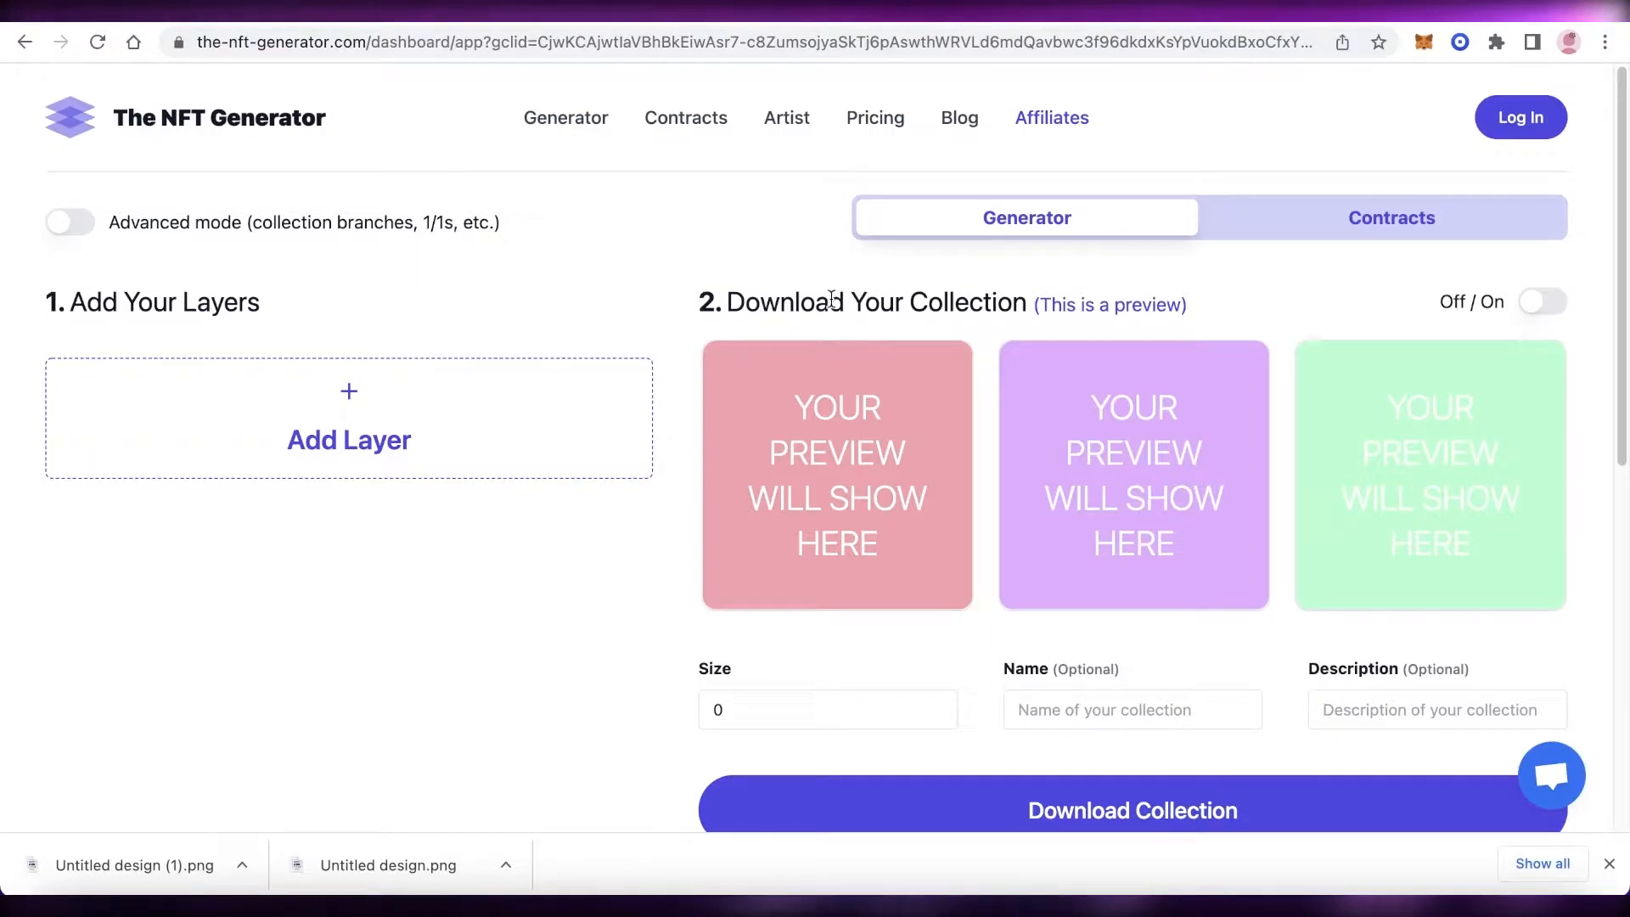
left_click(163, 142)
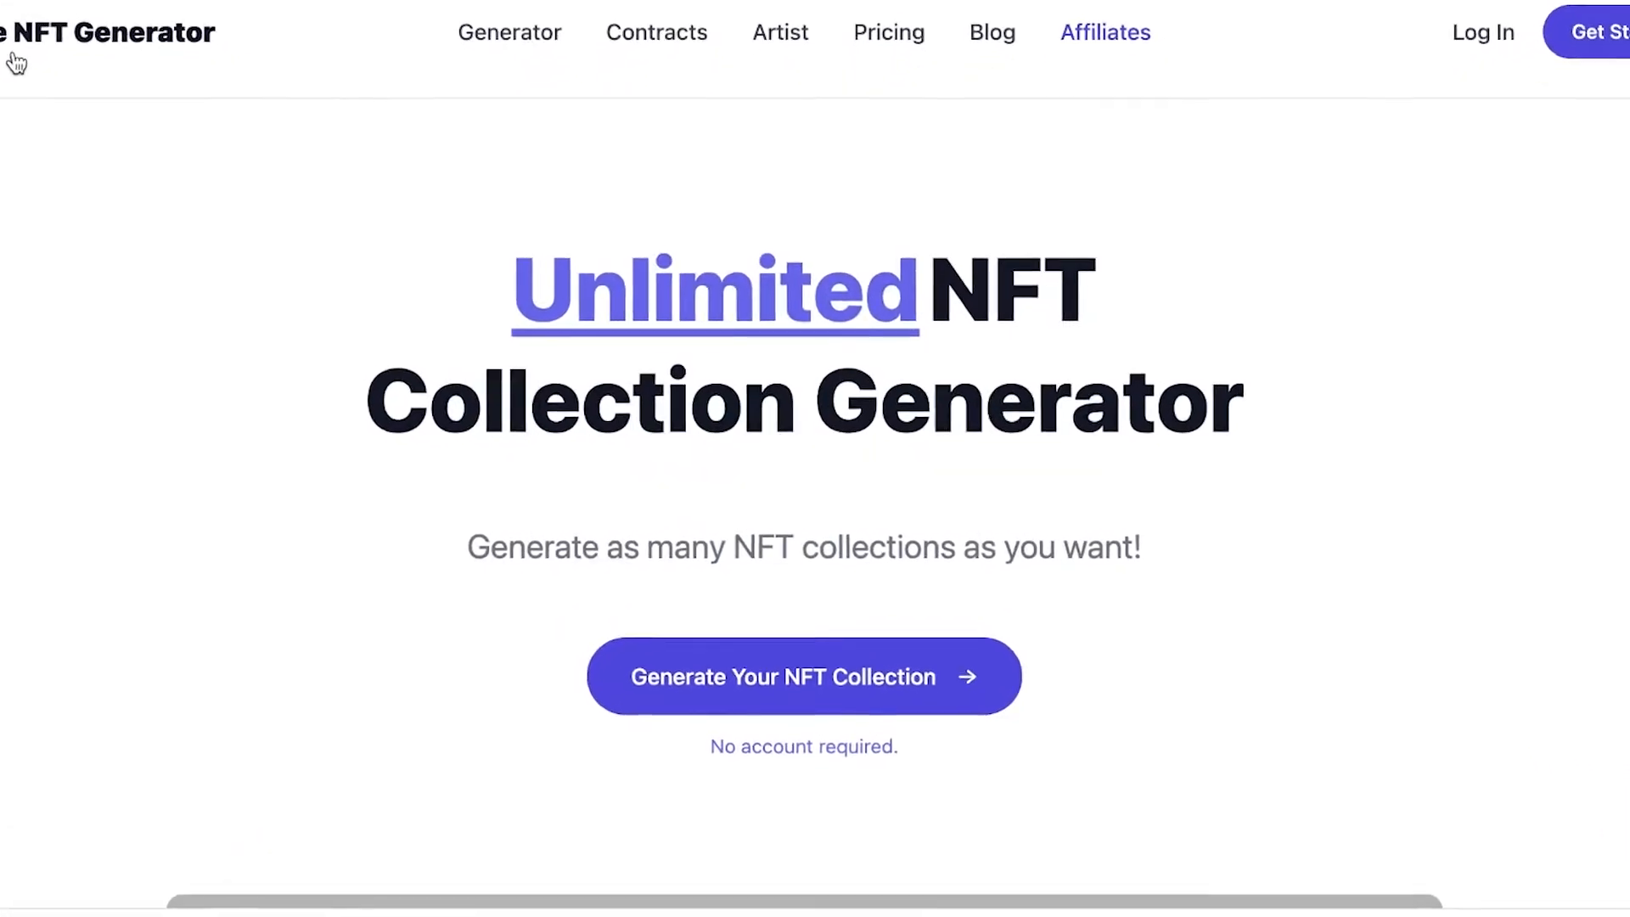
left_click(684, 737)
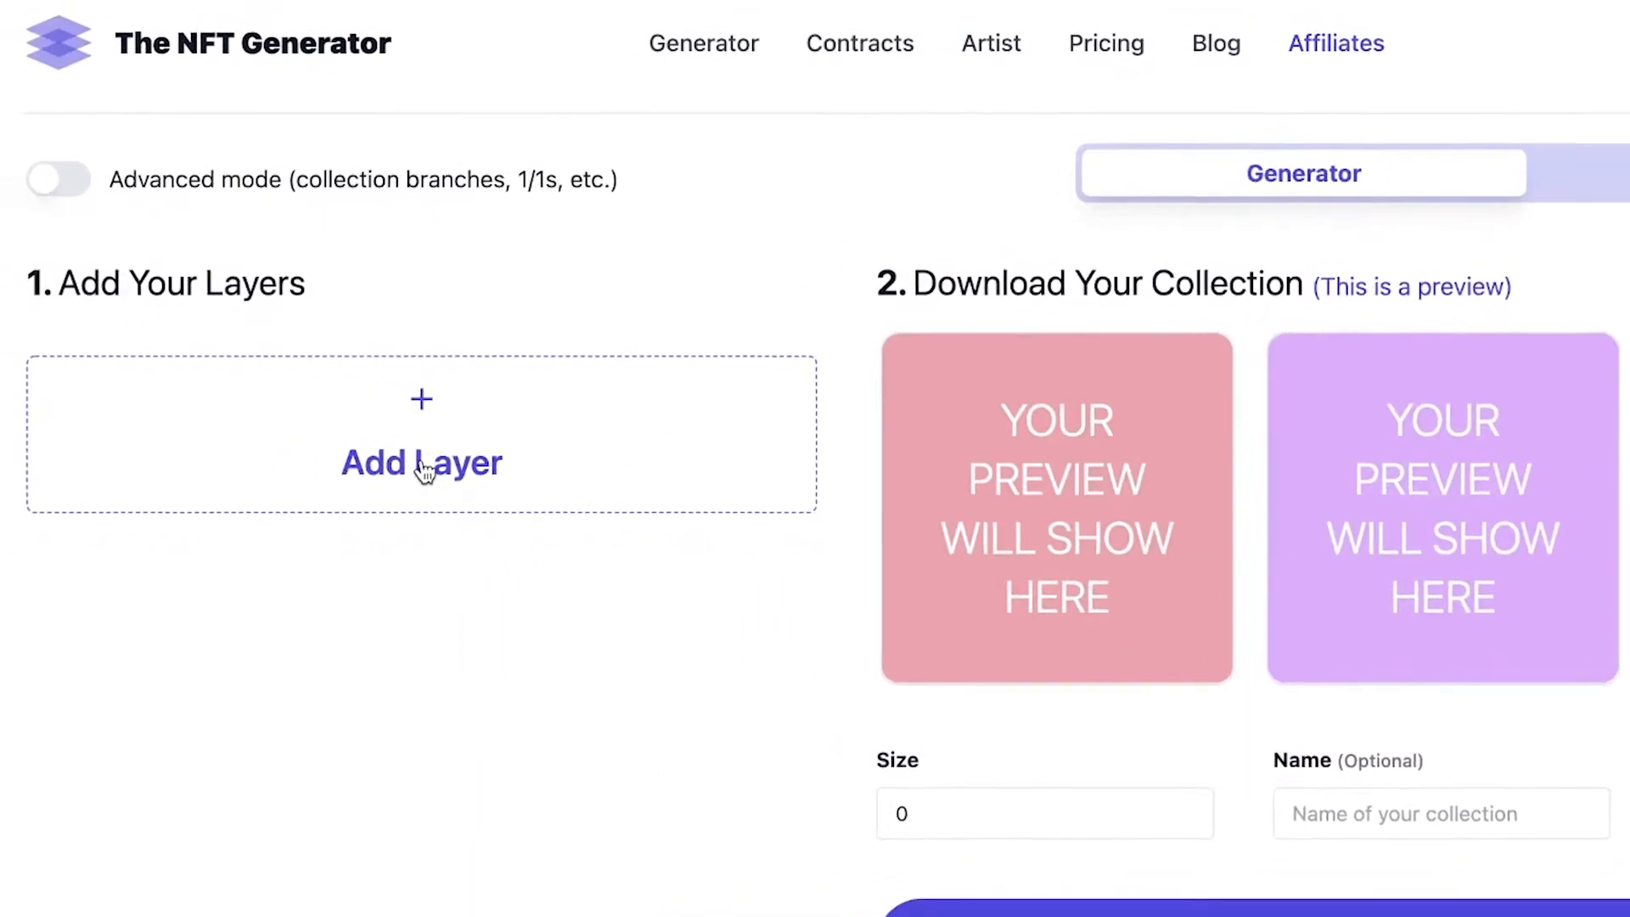
Add a layer and load Untitled design (1).png and Untitled design.png from the Downloads folder into it.
left_click(325, 454)
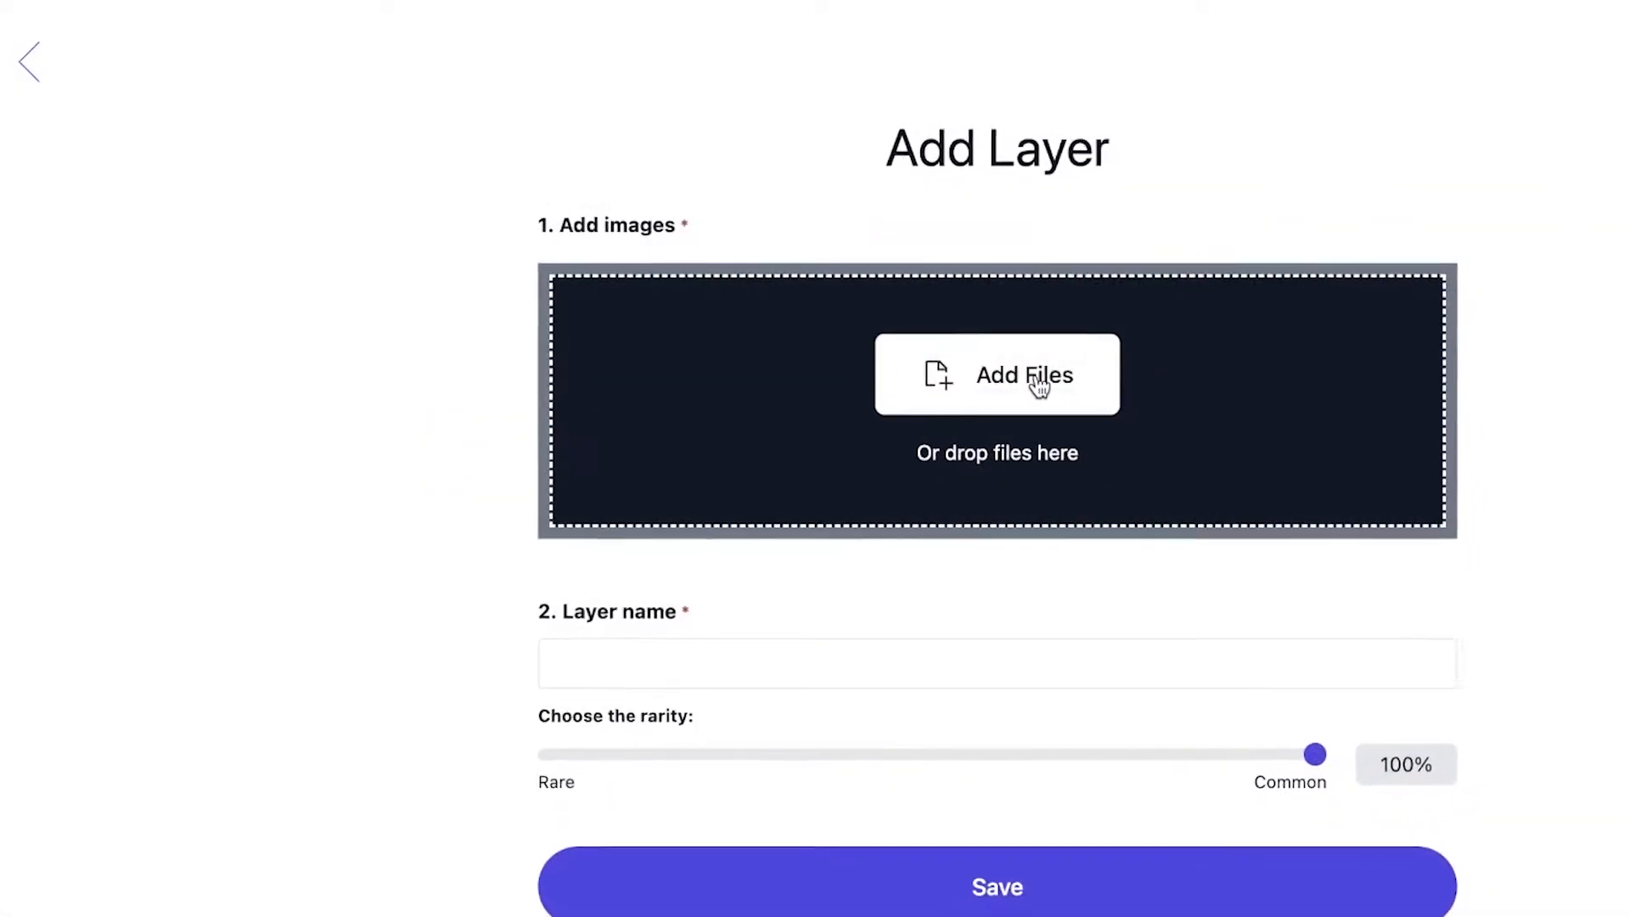
left_click(1038, 386)
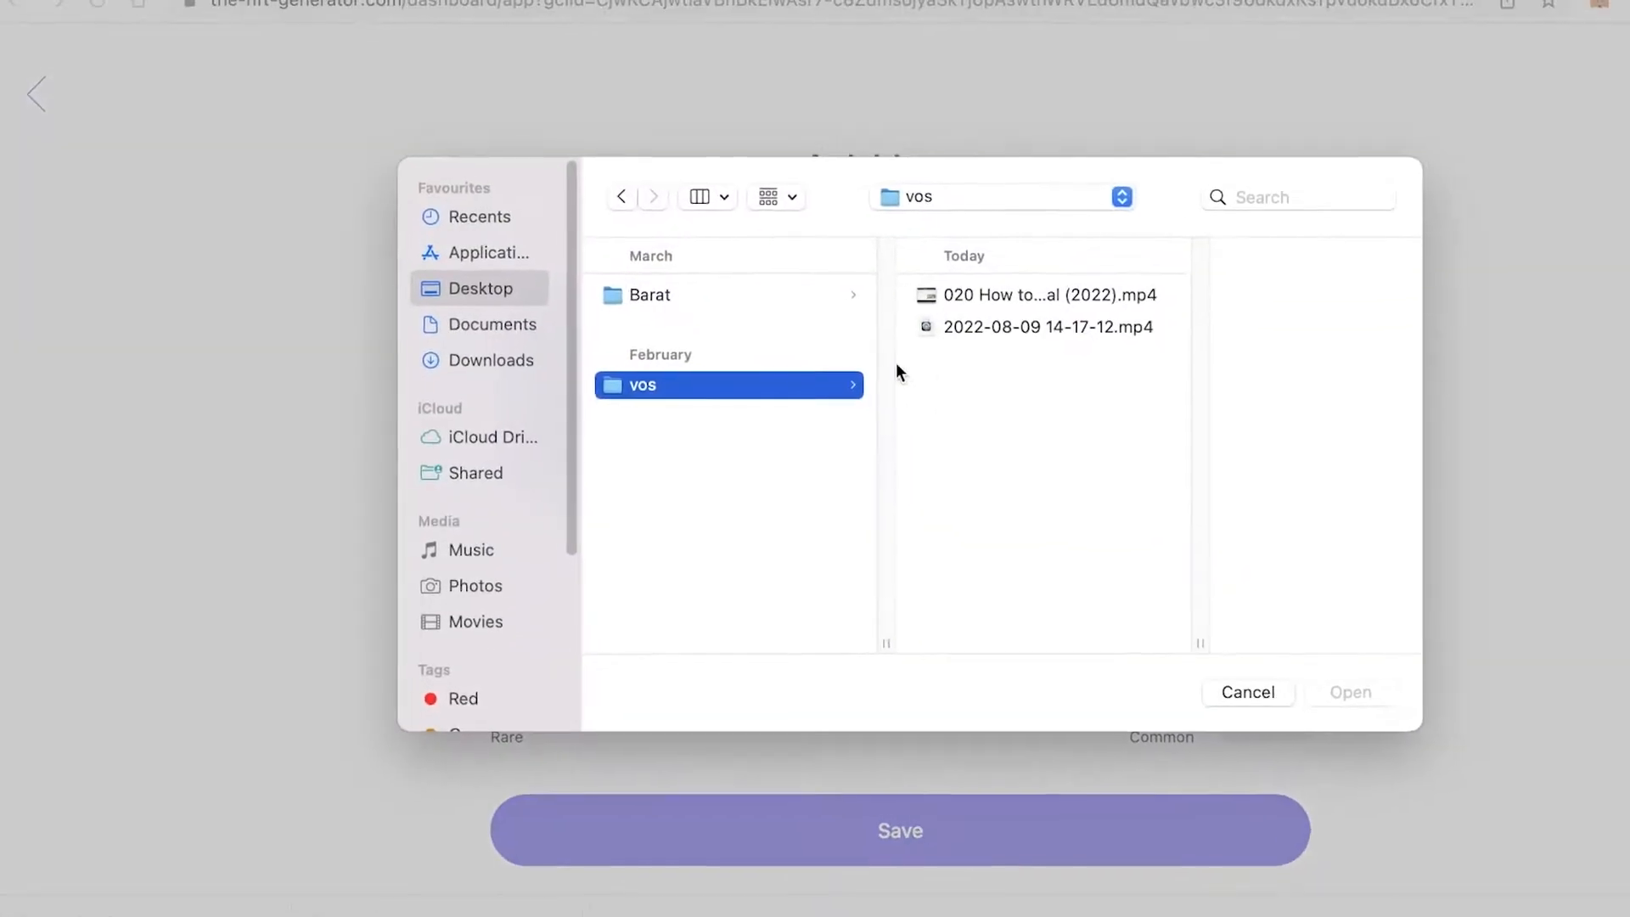
left_click(524, 322)
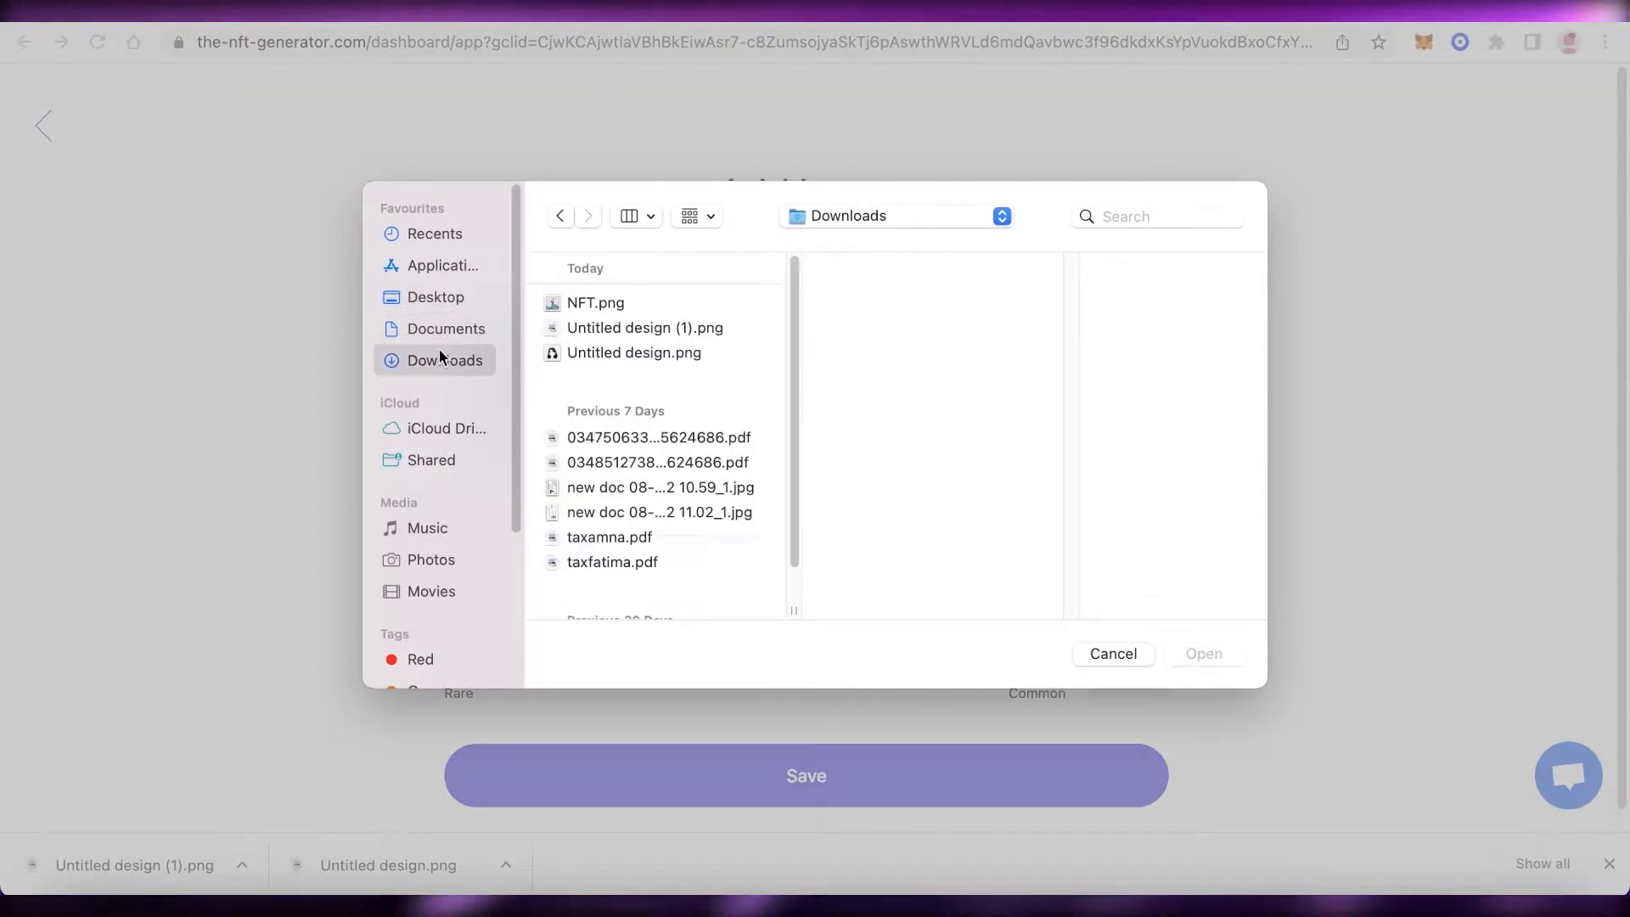
left_click_drag(592, 383, 600, 320)
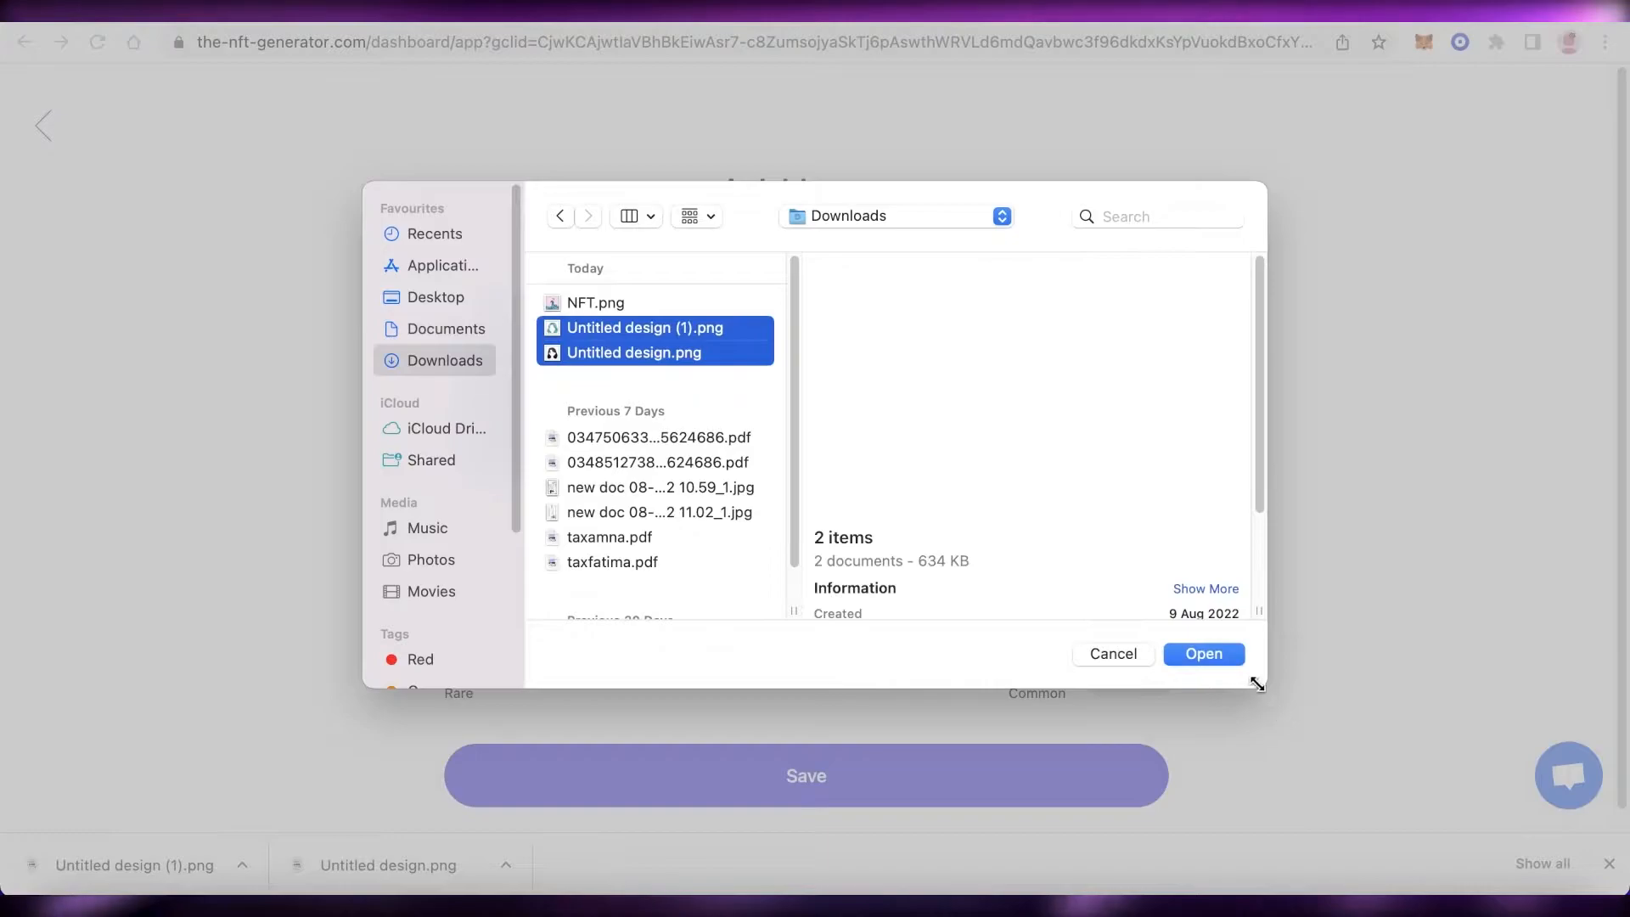
left_click(1203, 654)
Review the rarity settings of both hair images and the layer, and save the layer.
scroll(449, 408, "down", 5)
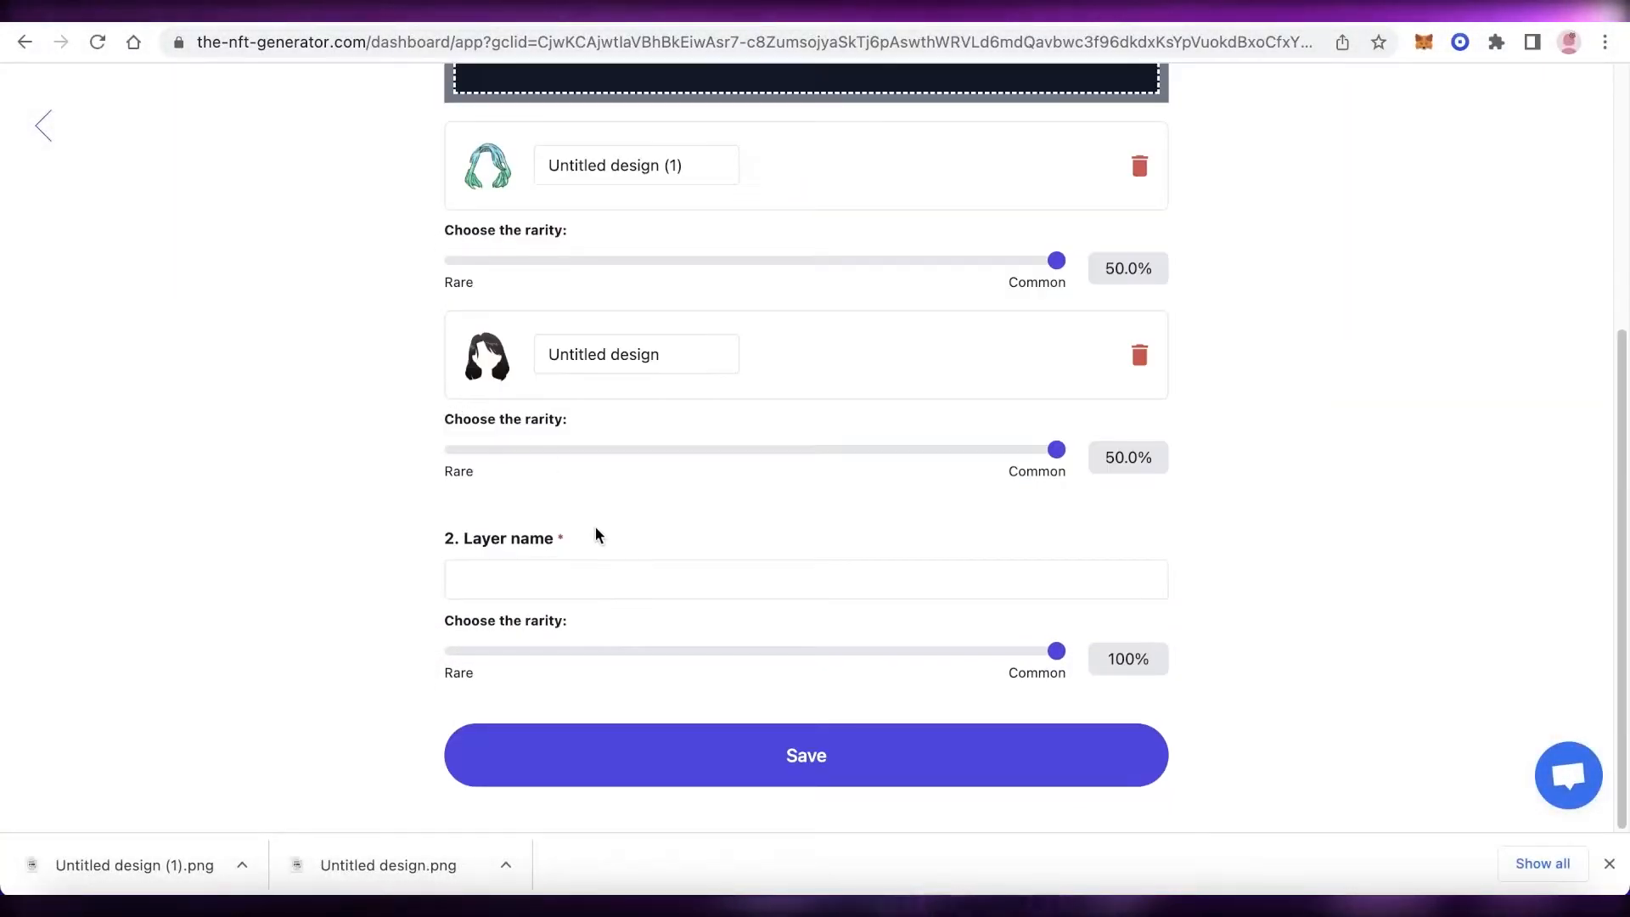
scroll(776, 451, "up", 5)
scroll(802, 457, "down", 5)
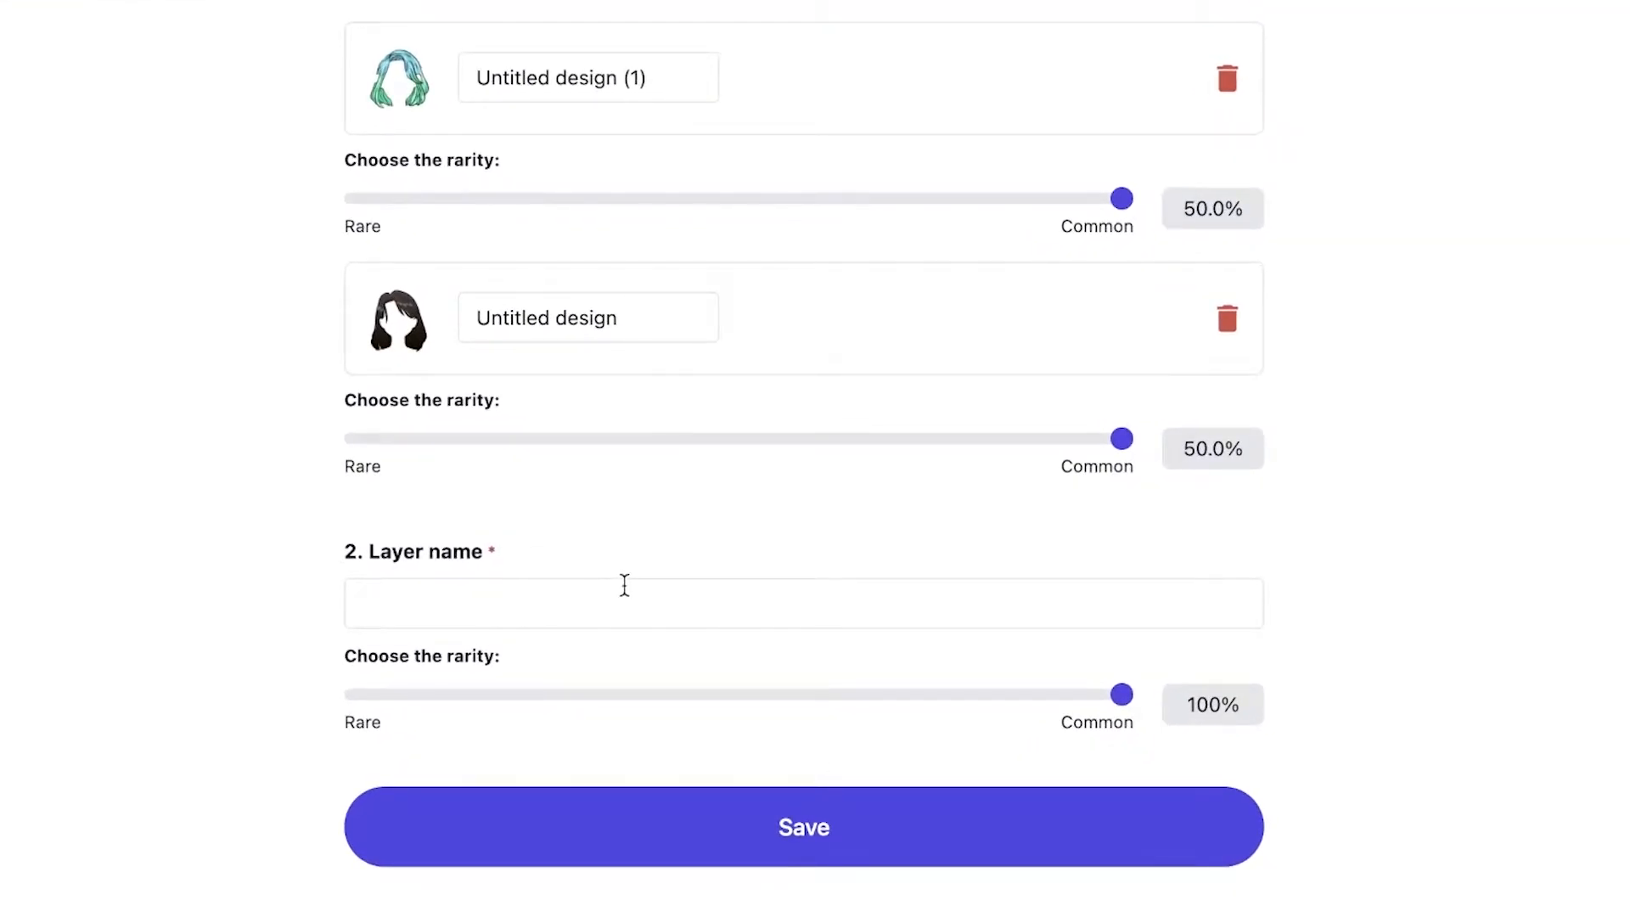
left_click(769, 834)
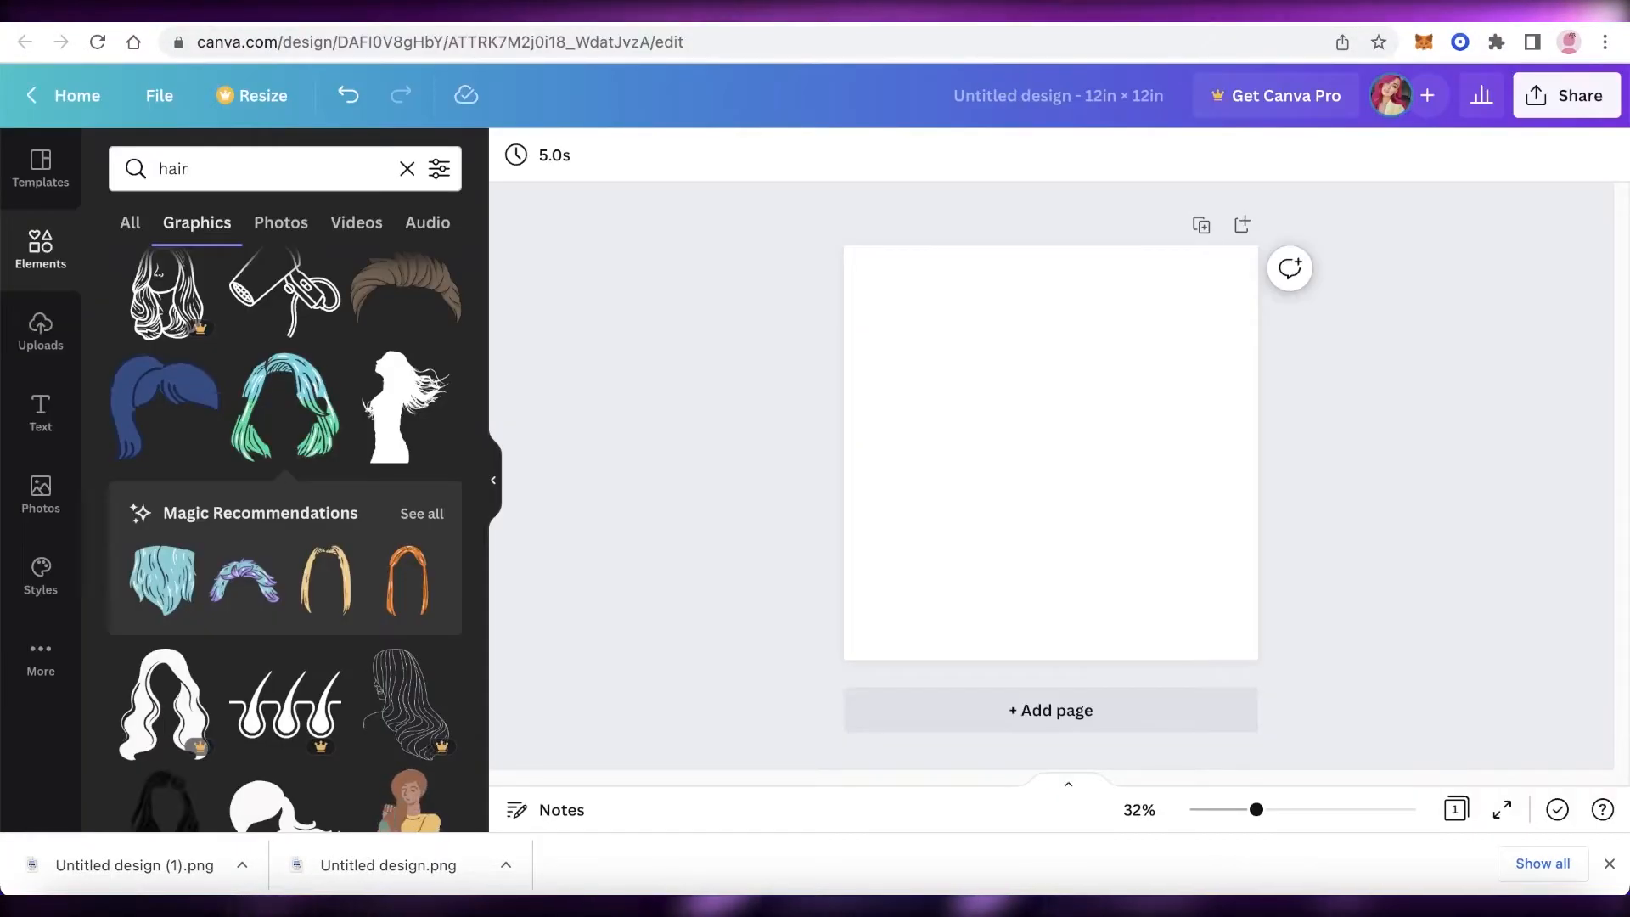
In Canva, replace the element search with "eyes", limit it to graphics, and add the black eyes with long lashes.
left_click(407, 168)
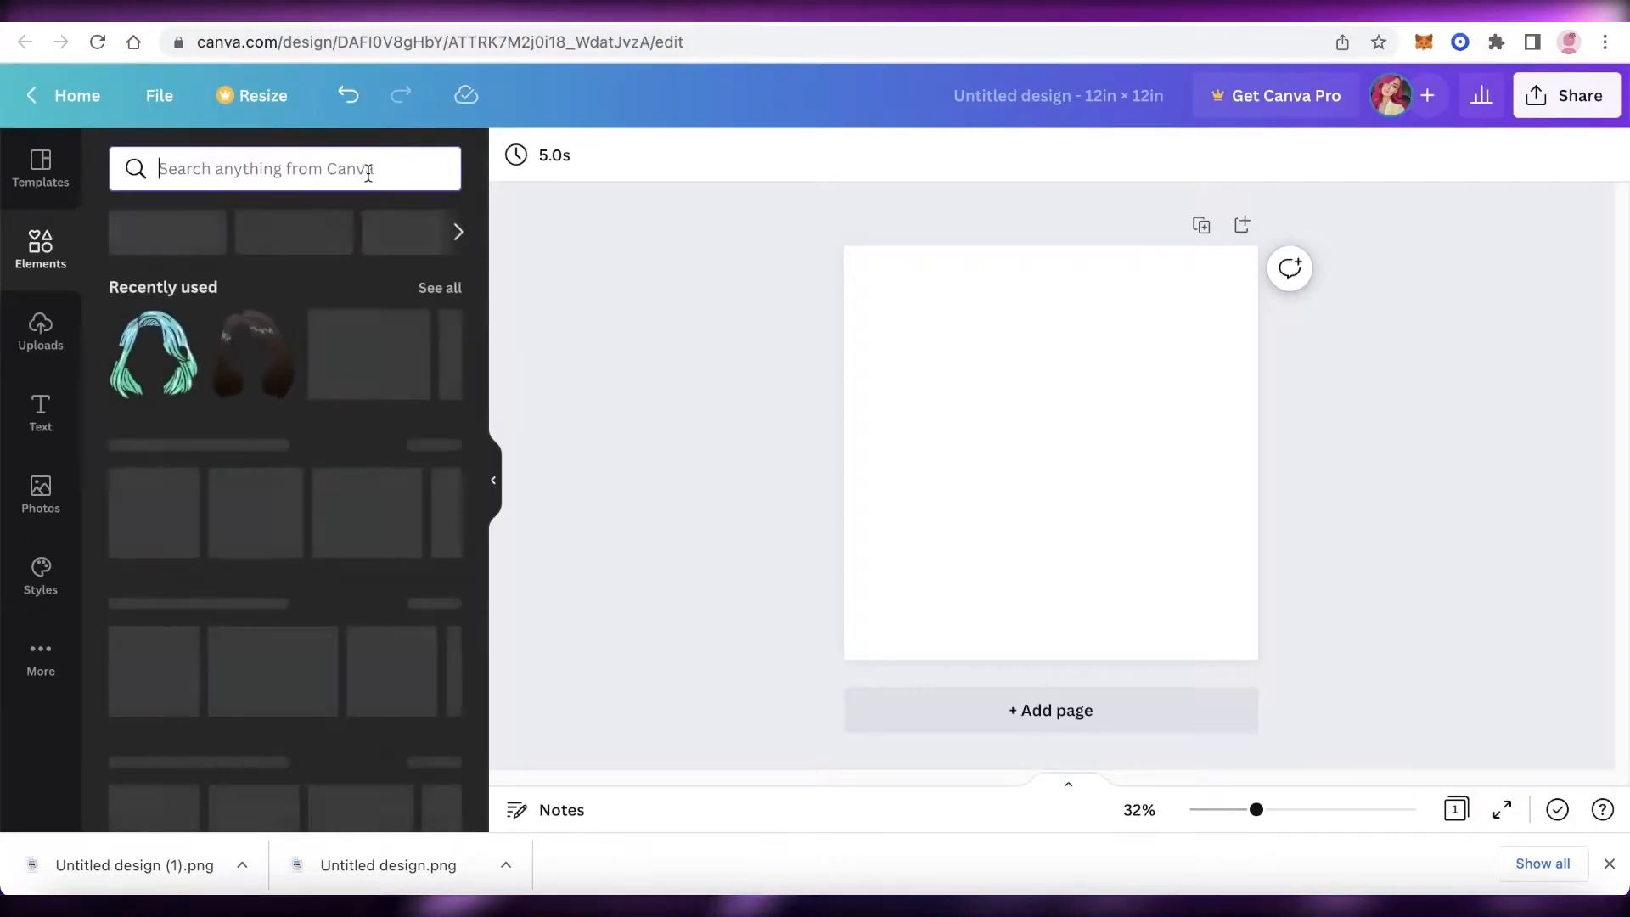
type("eyes")
key("Return")
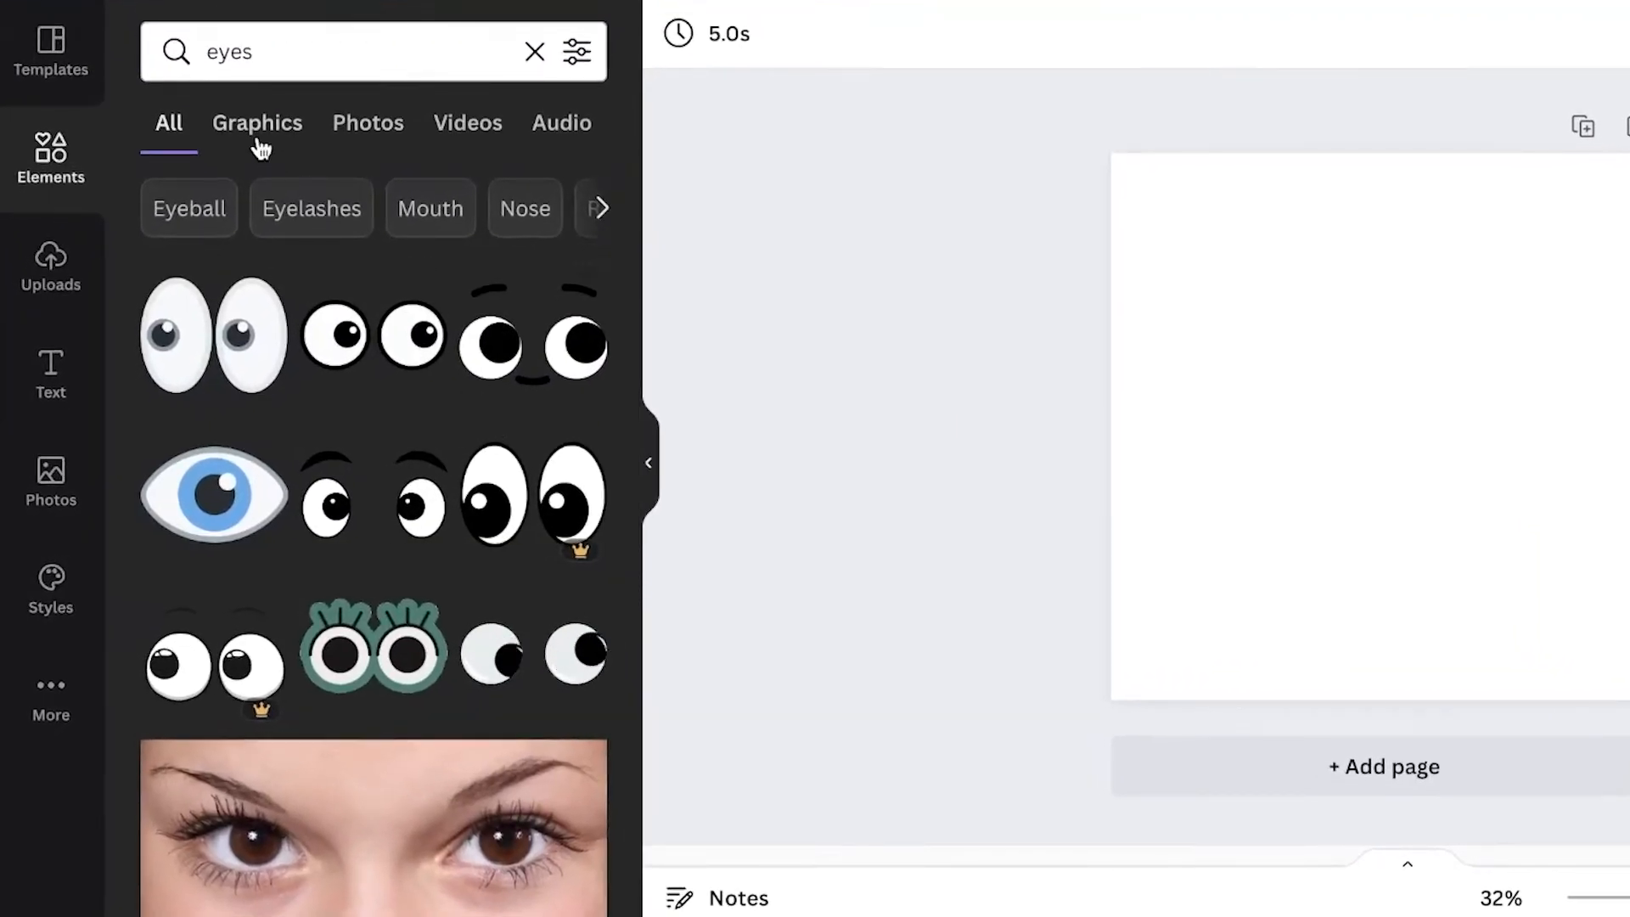
left_click(254, 146)
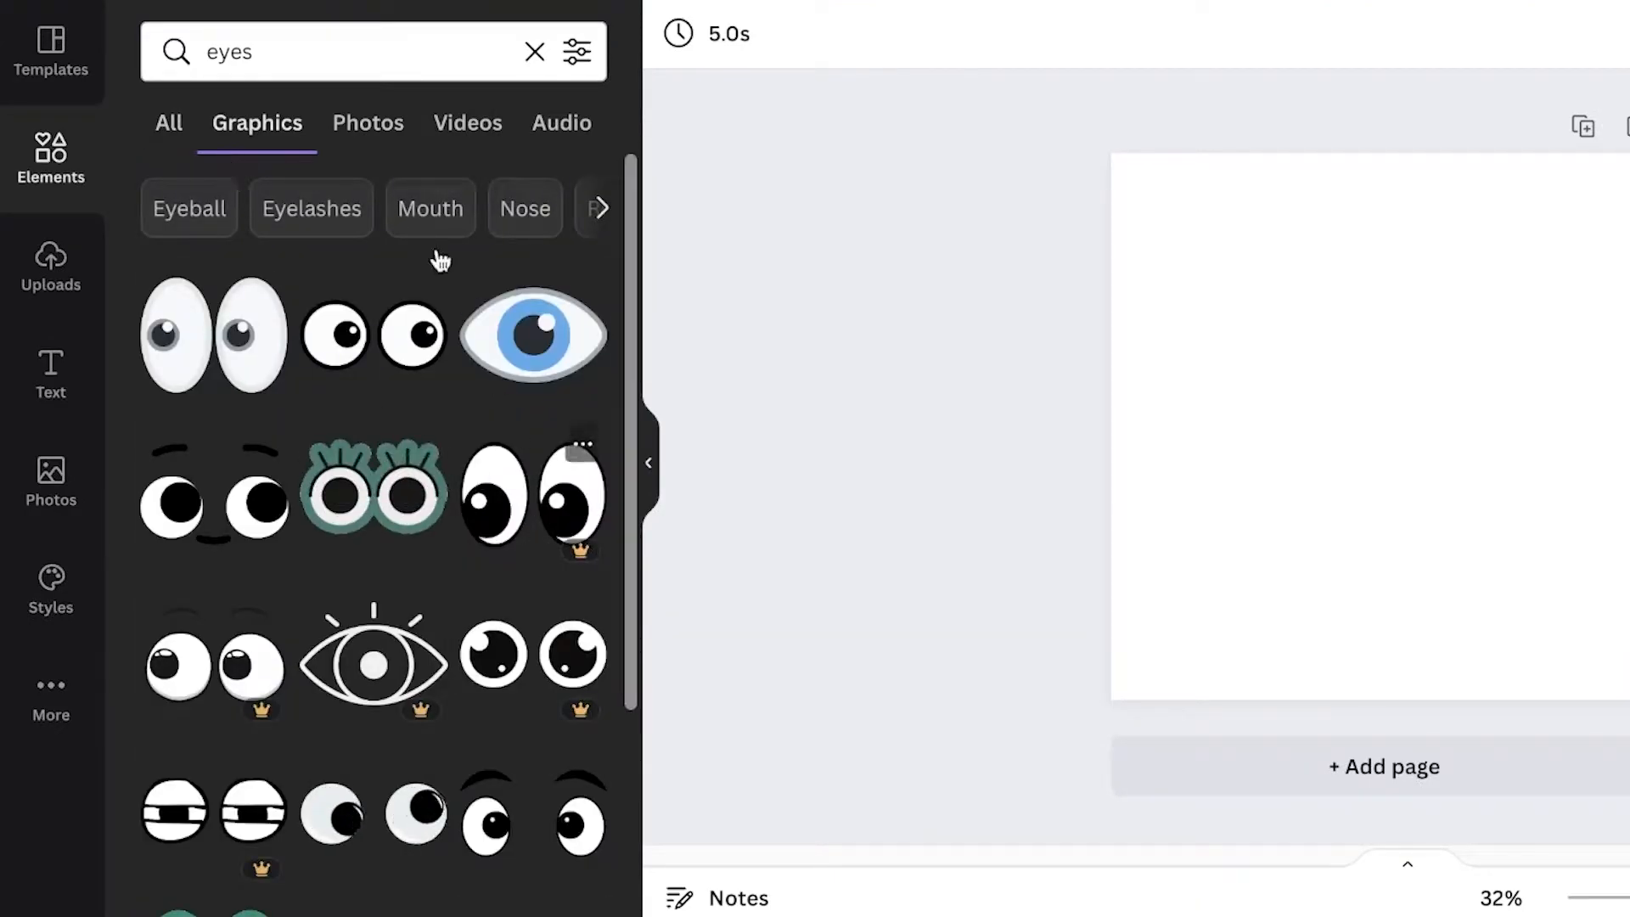
scroll(280, 719, "down", 3)
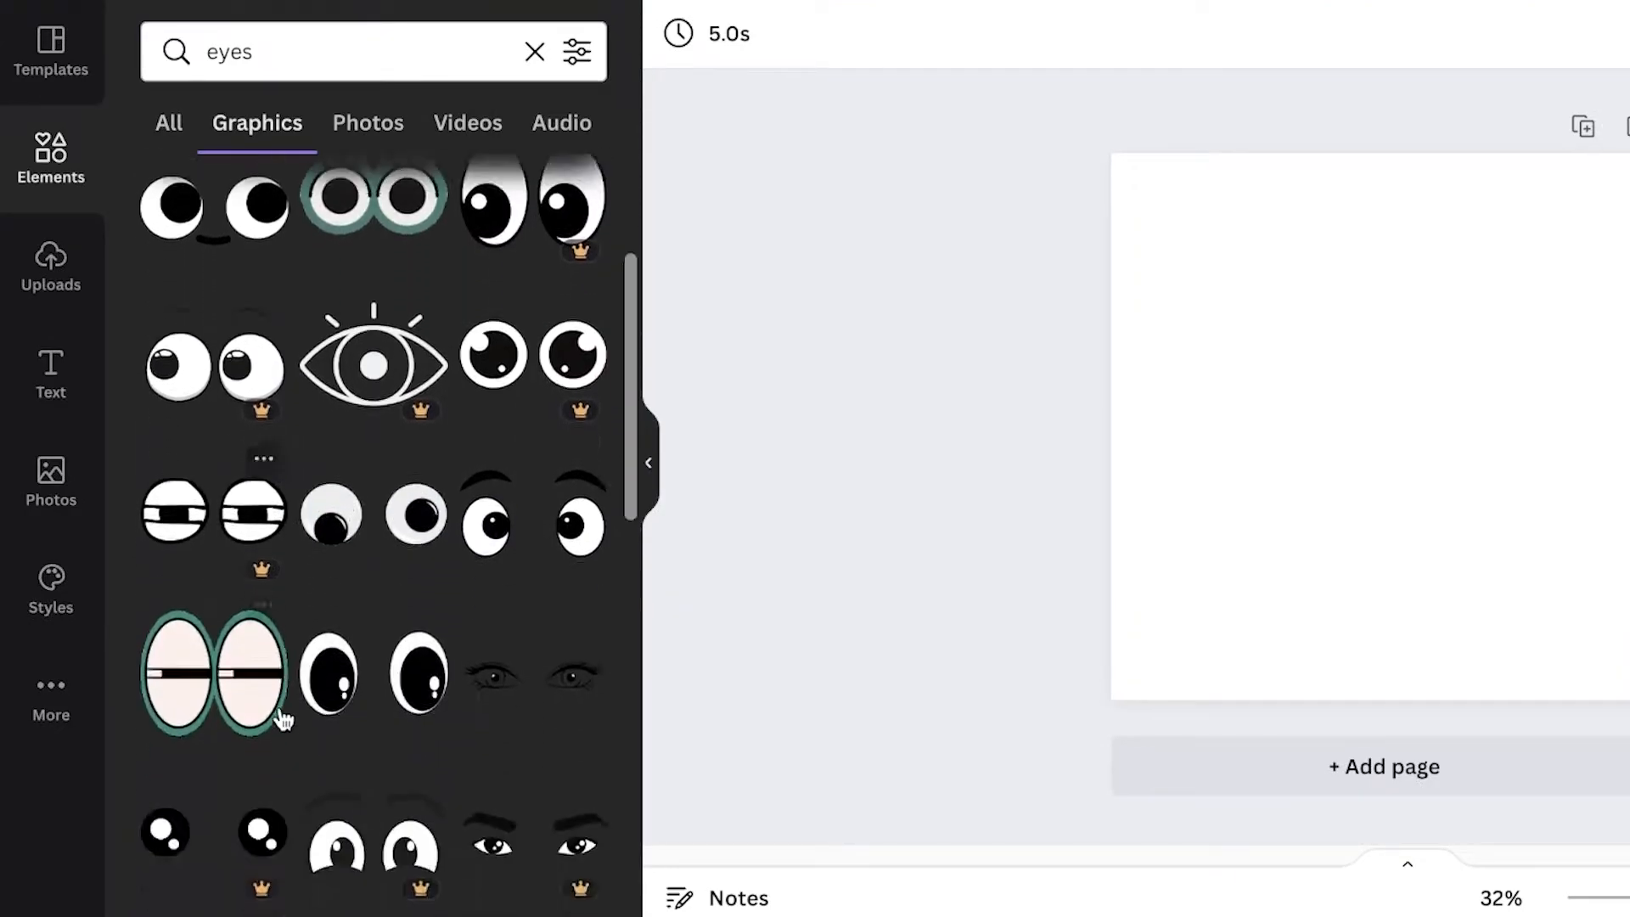
left_click(516, 677)
Enlarge the eyes graphic and place it centered in the upper half of the page.
left_click_drag(1491, 400, 1617, 340)
left_click_drag(1476, 520, 1406, 459)
left_click_drag(1124, 459, 1125, 461)
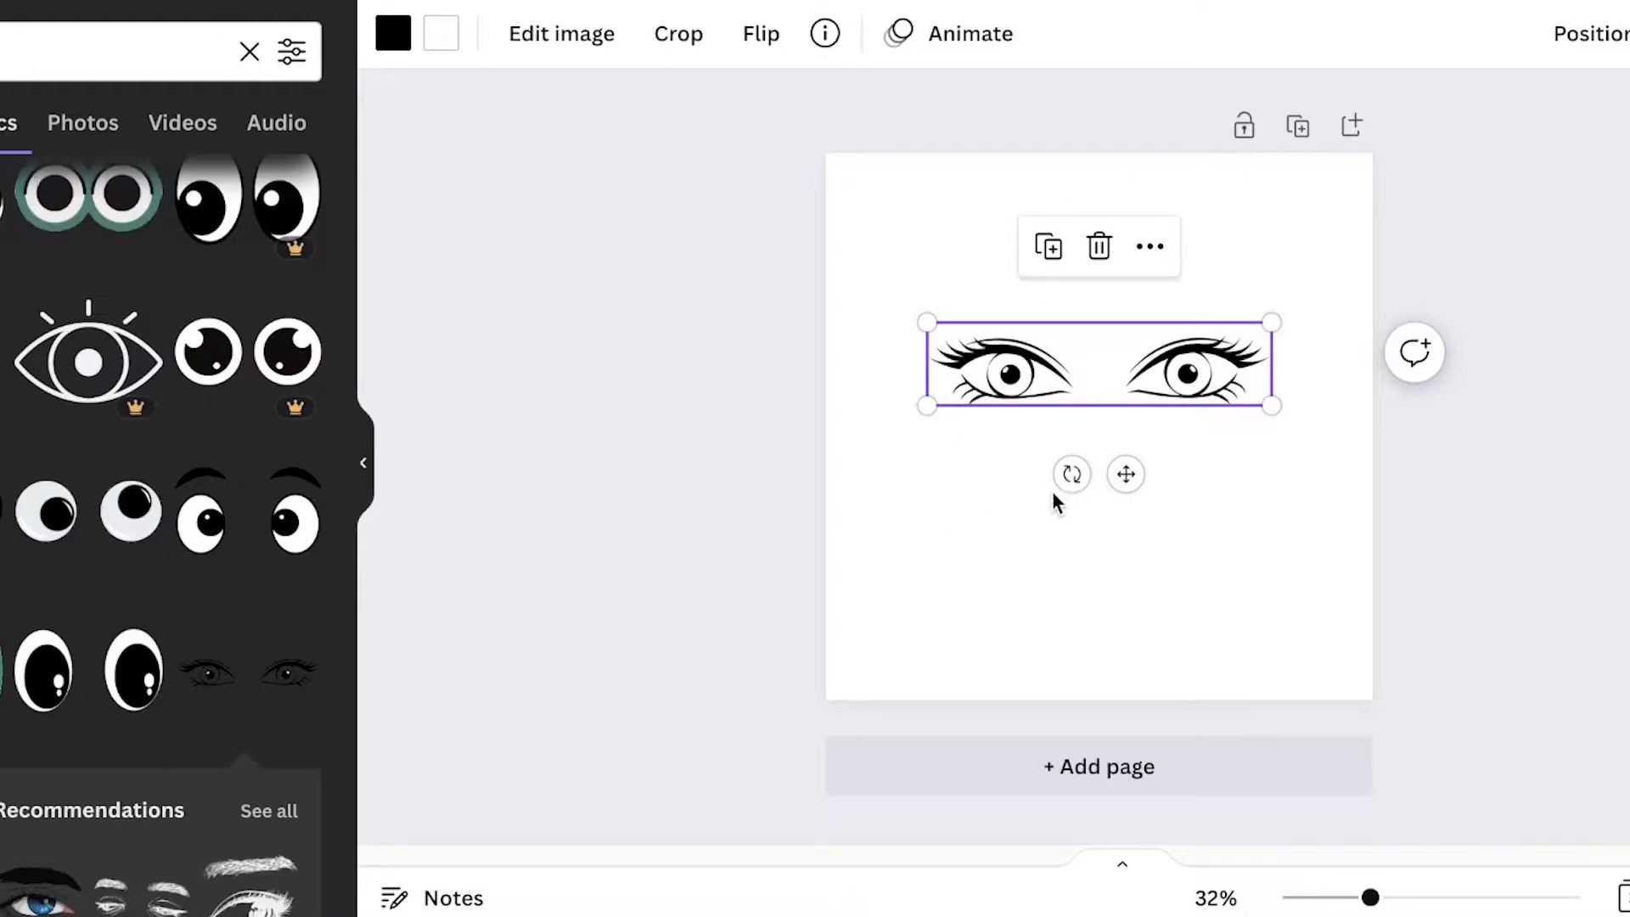
Download the design with the long-lashed eyes as a PNG and return to the page.
left_click(1563, 38)
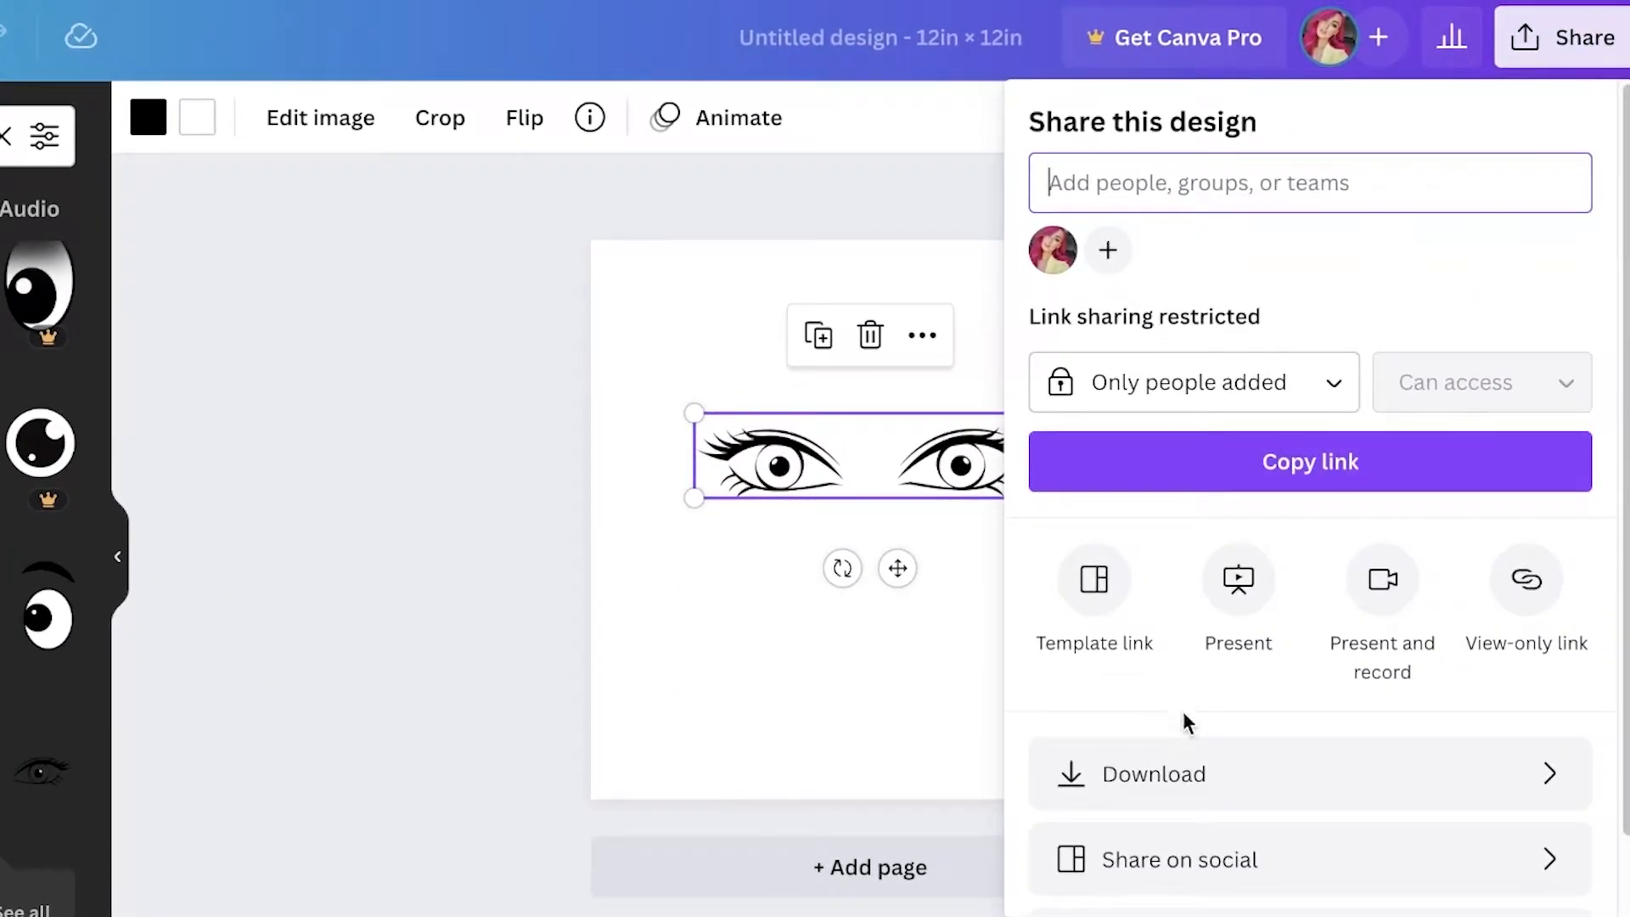
left_click(1163, 768)
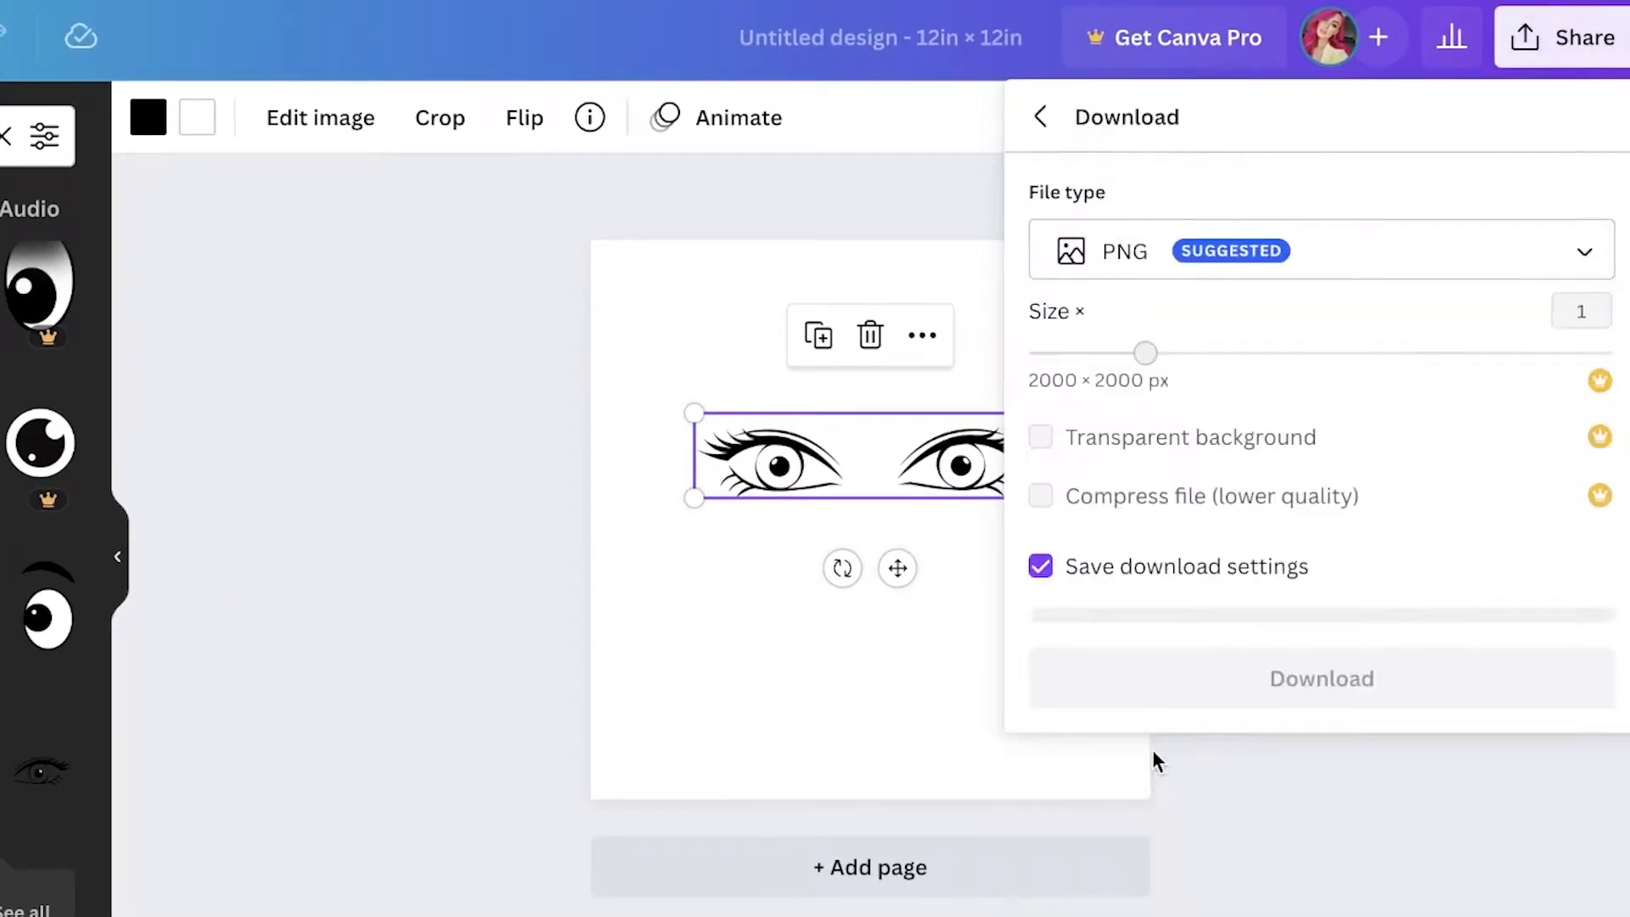
left_click(1162, 652)
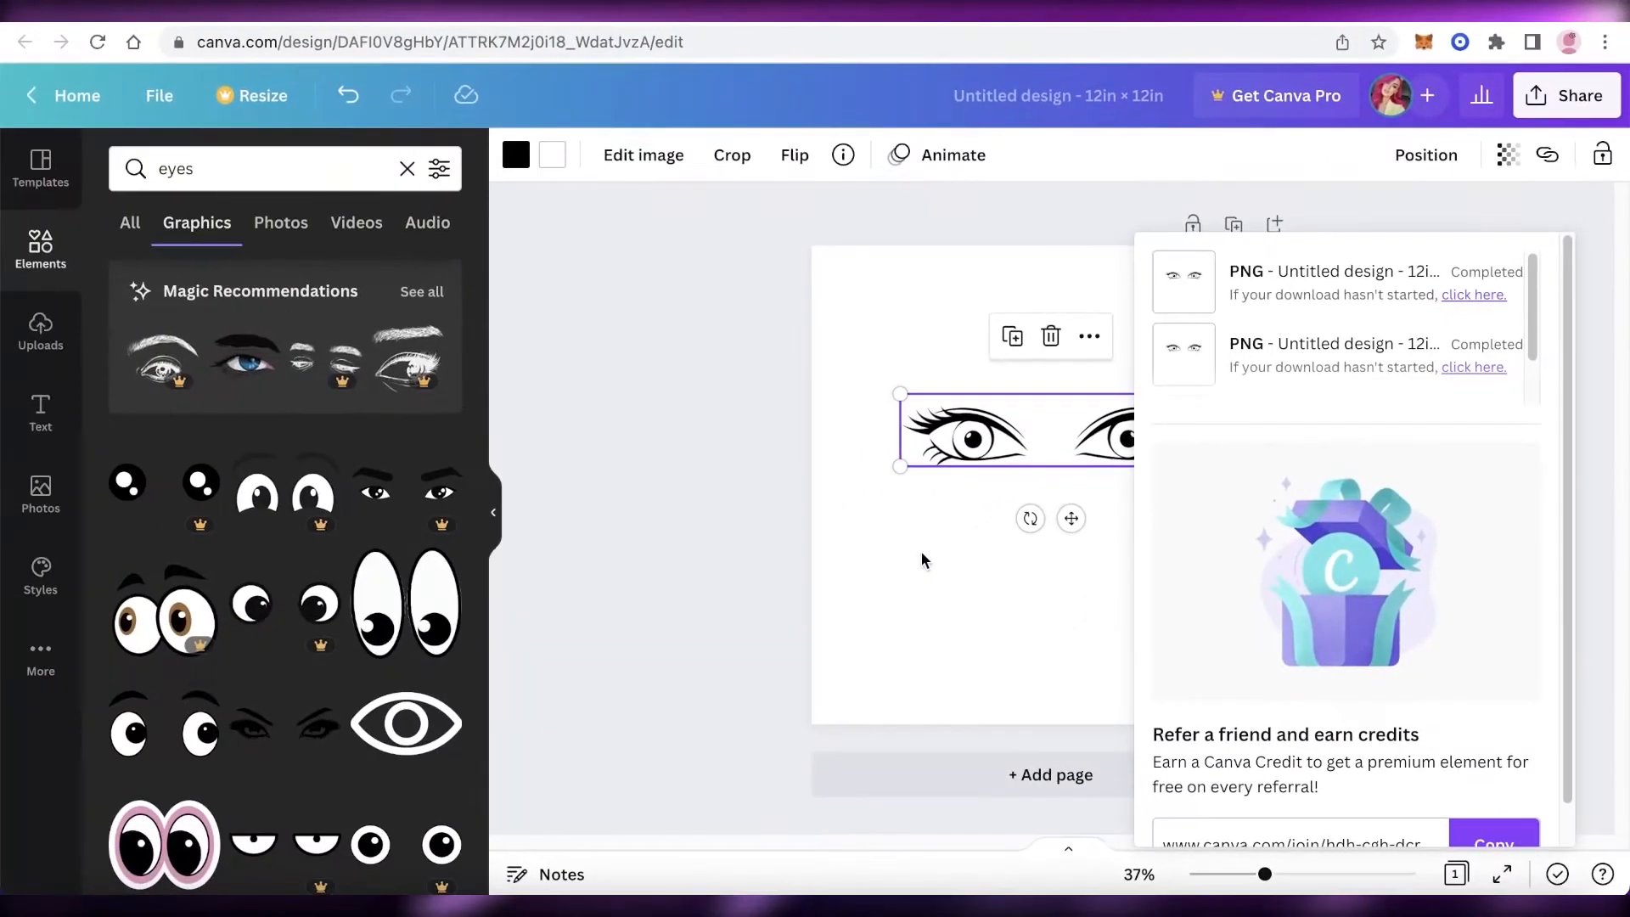
left_click(923, 561)
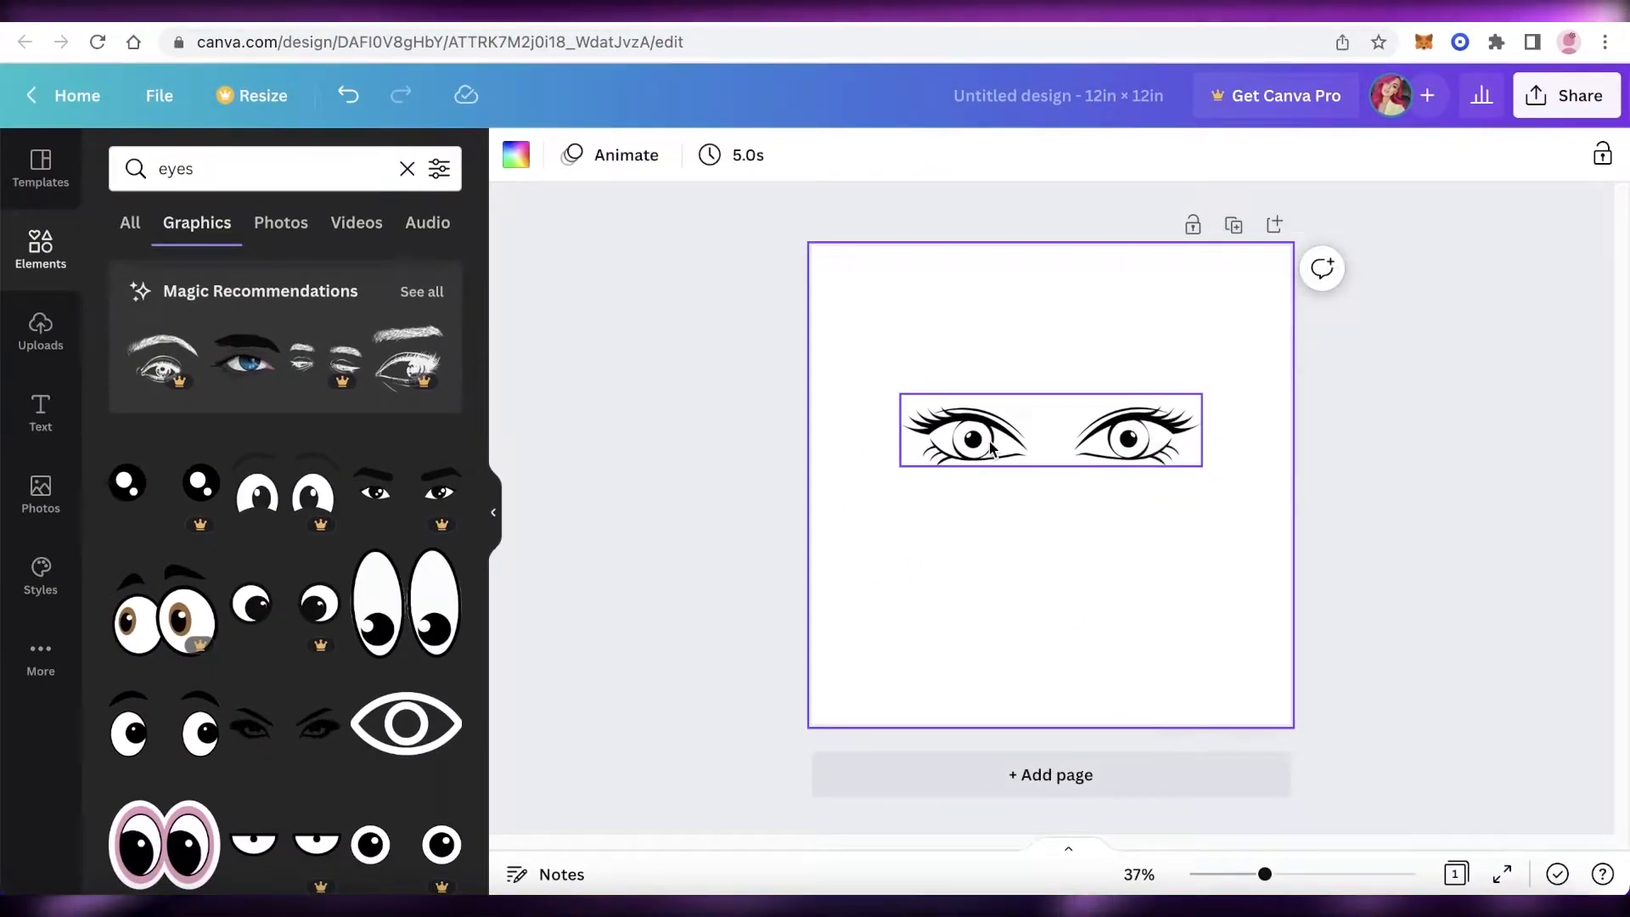
Delete the long-lashed eyes from the page and add the solid black eyes with thick lids from the graphics results.
left_click(991, 447)
key("Delete")
scroll(187, 621, "down", 5)
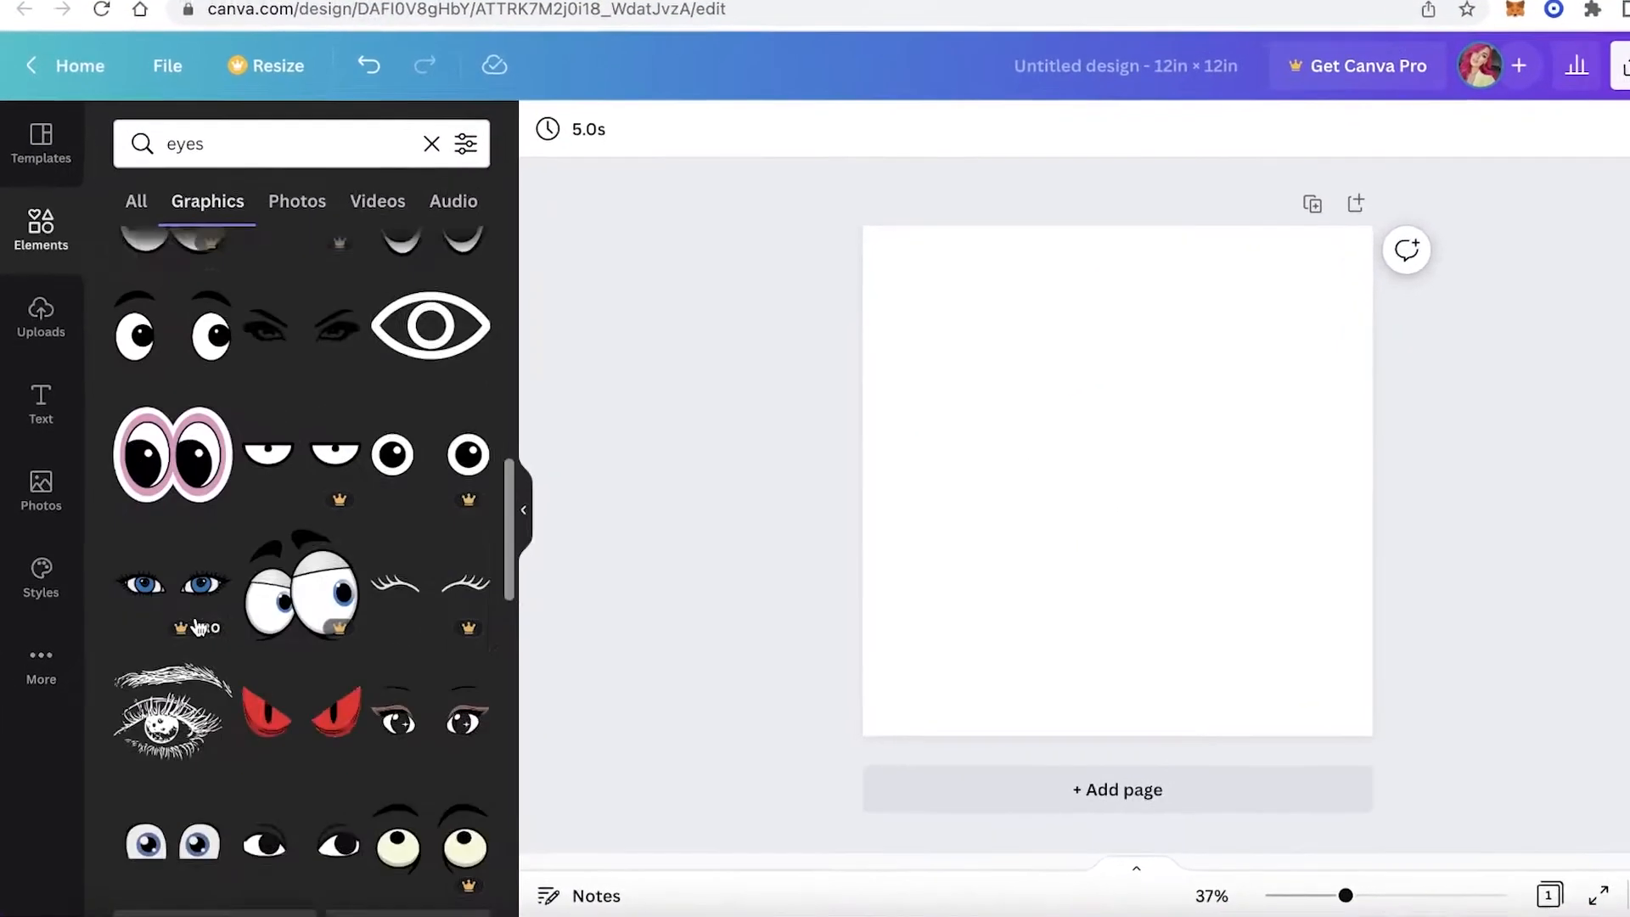
left_click(291, 793)
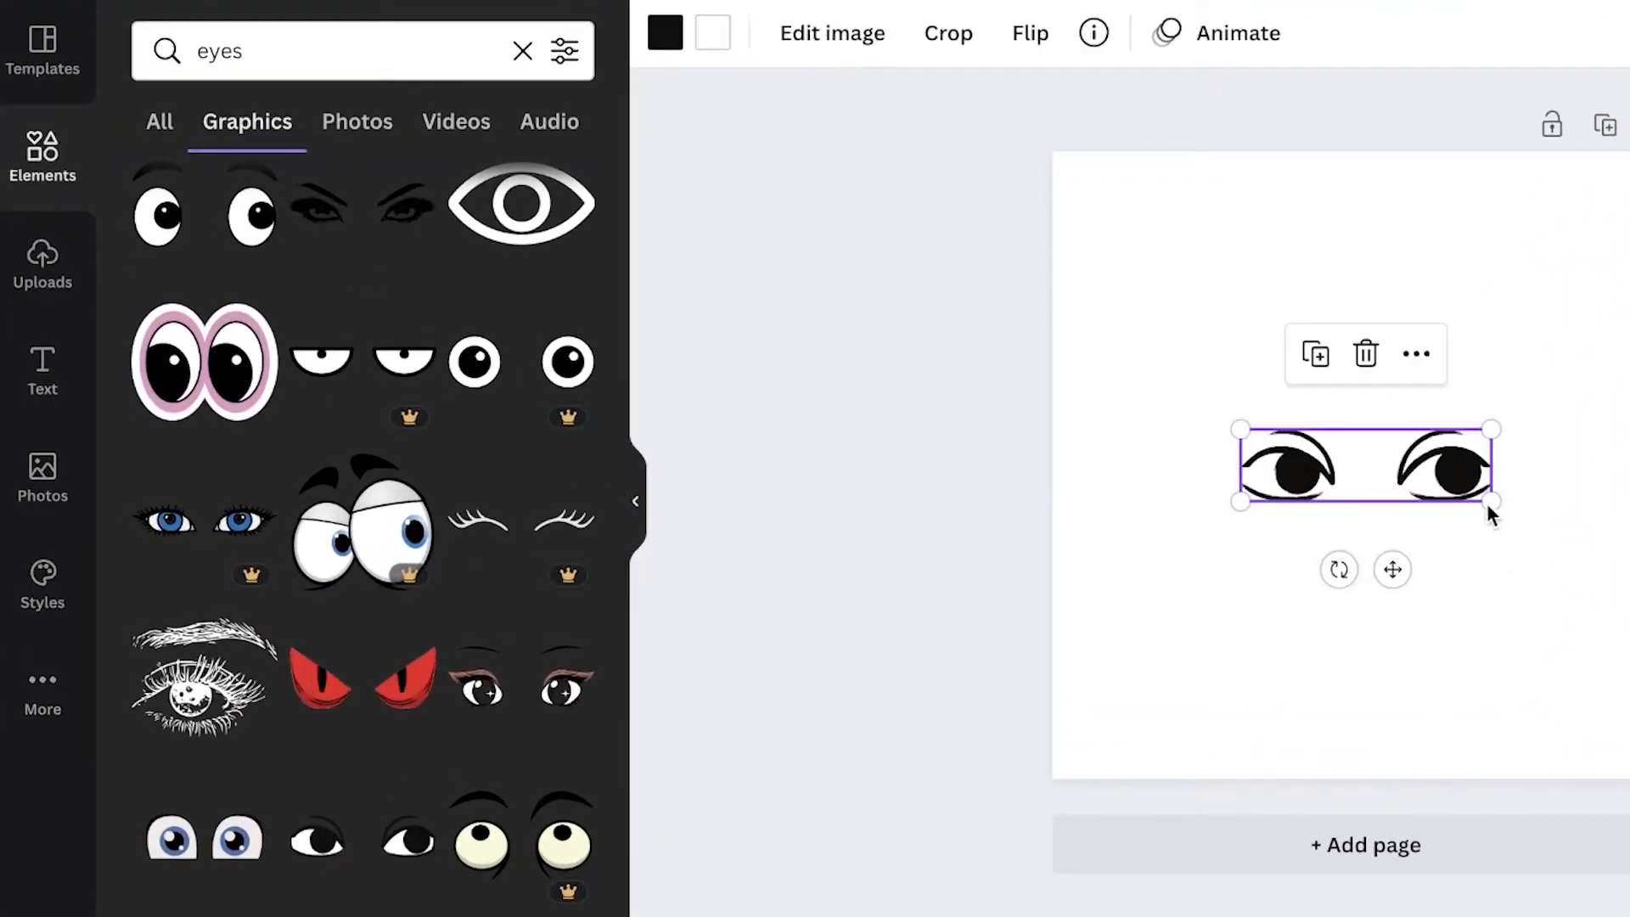
Enlarge the new eyes graphic and place it horizontally centered, slightly above the middle of the page.
left_click_drag(1491, 429, 1588, 400)
left_click_drag(1526, 472, 1455, 410)
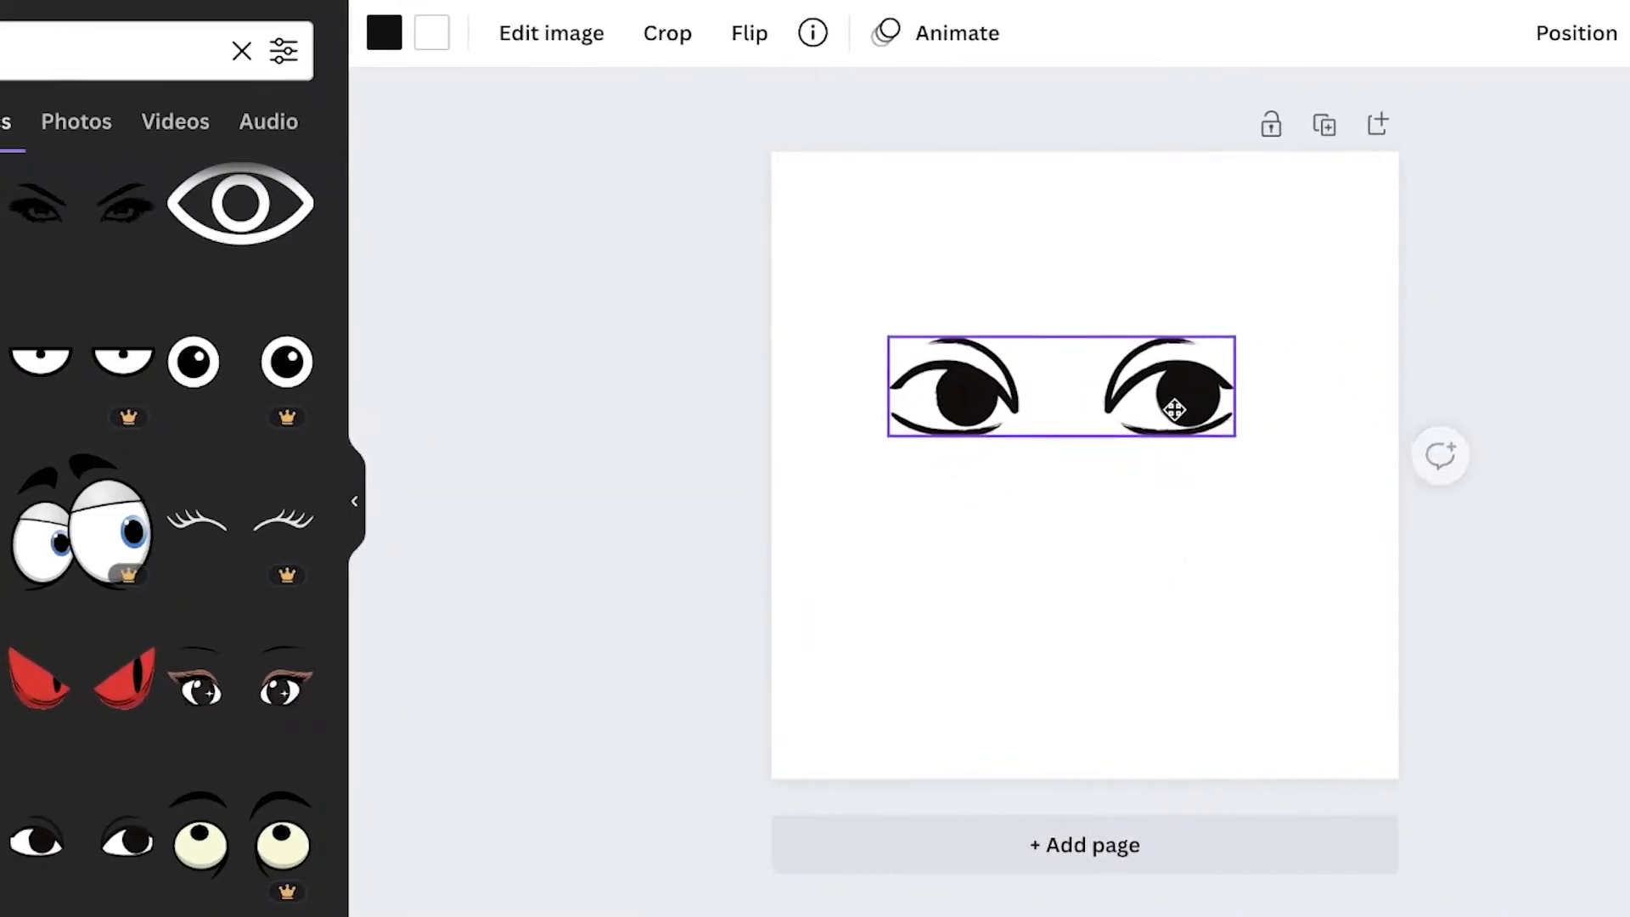
left_click_drag(1174, 410, 1200, 430)
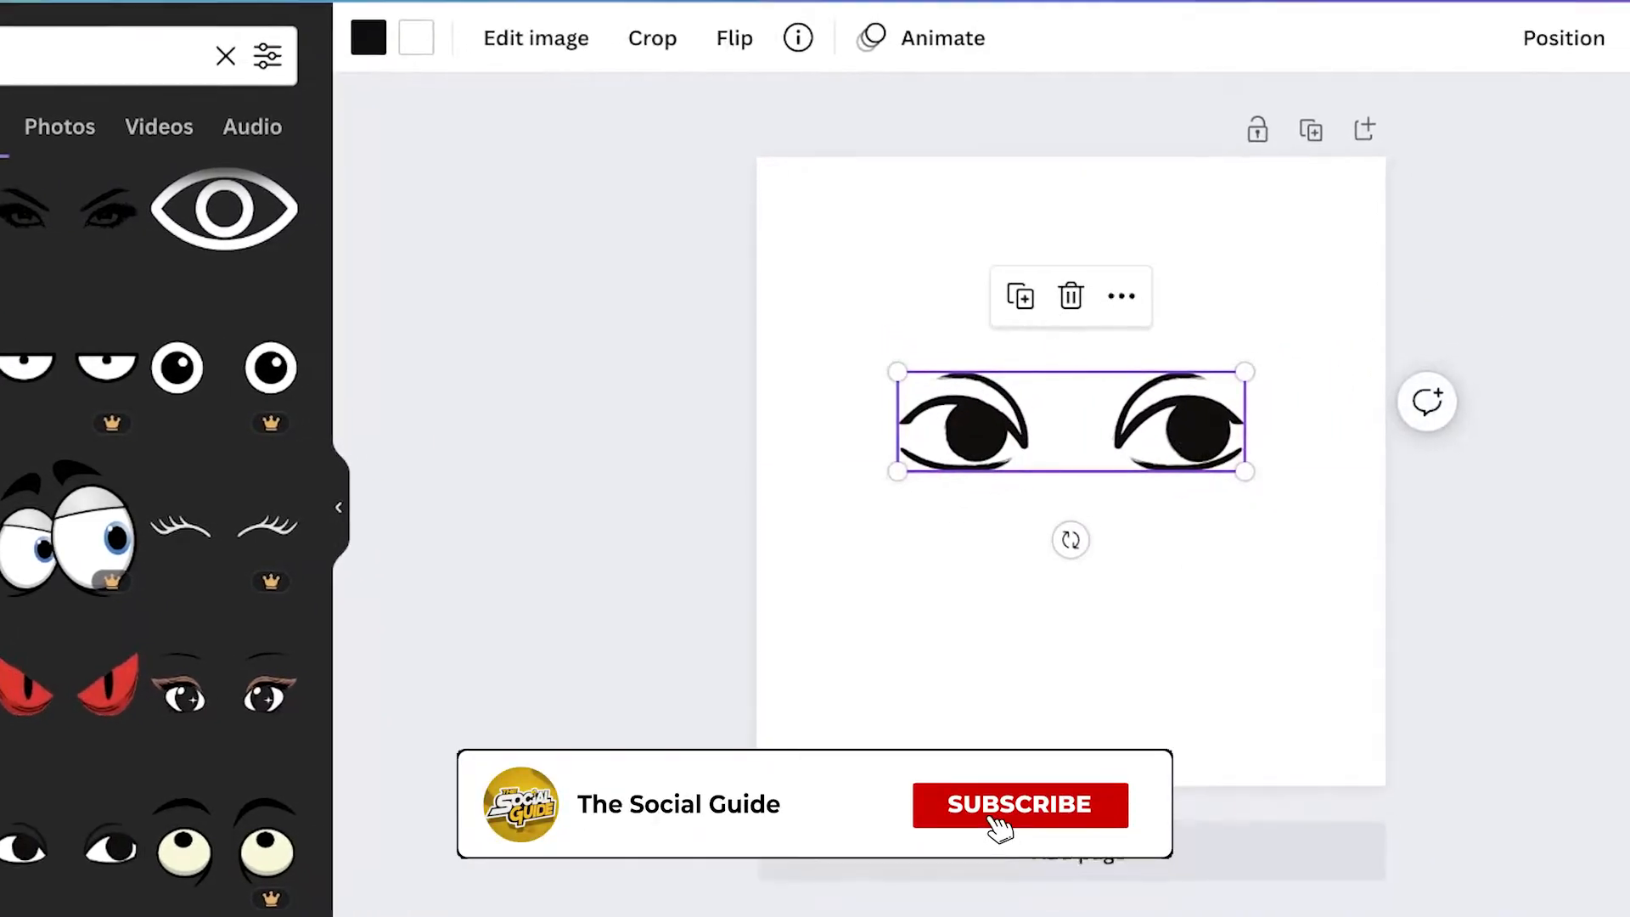
Download the design with the solid black eyes as a PNG.
left_click(1589, 22)
left_click(1184, 764)
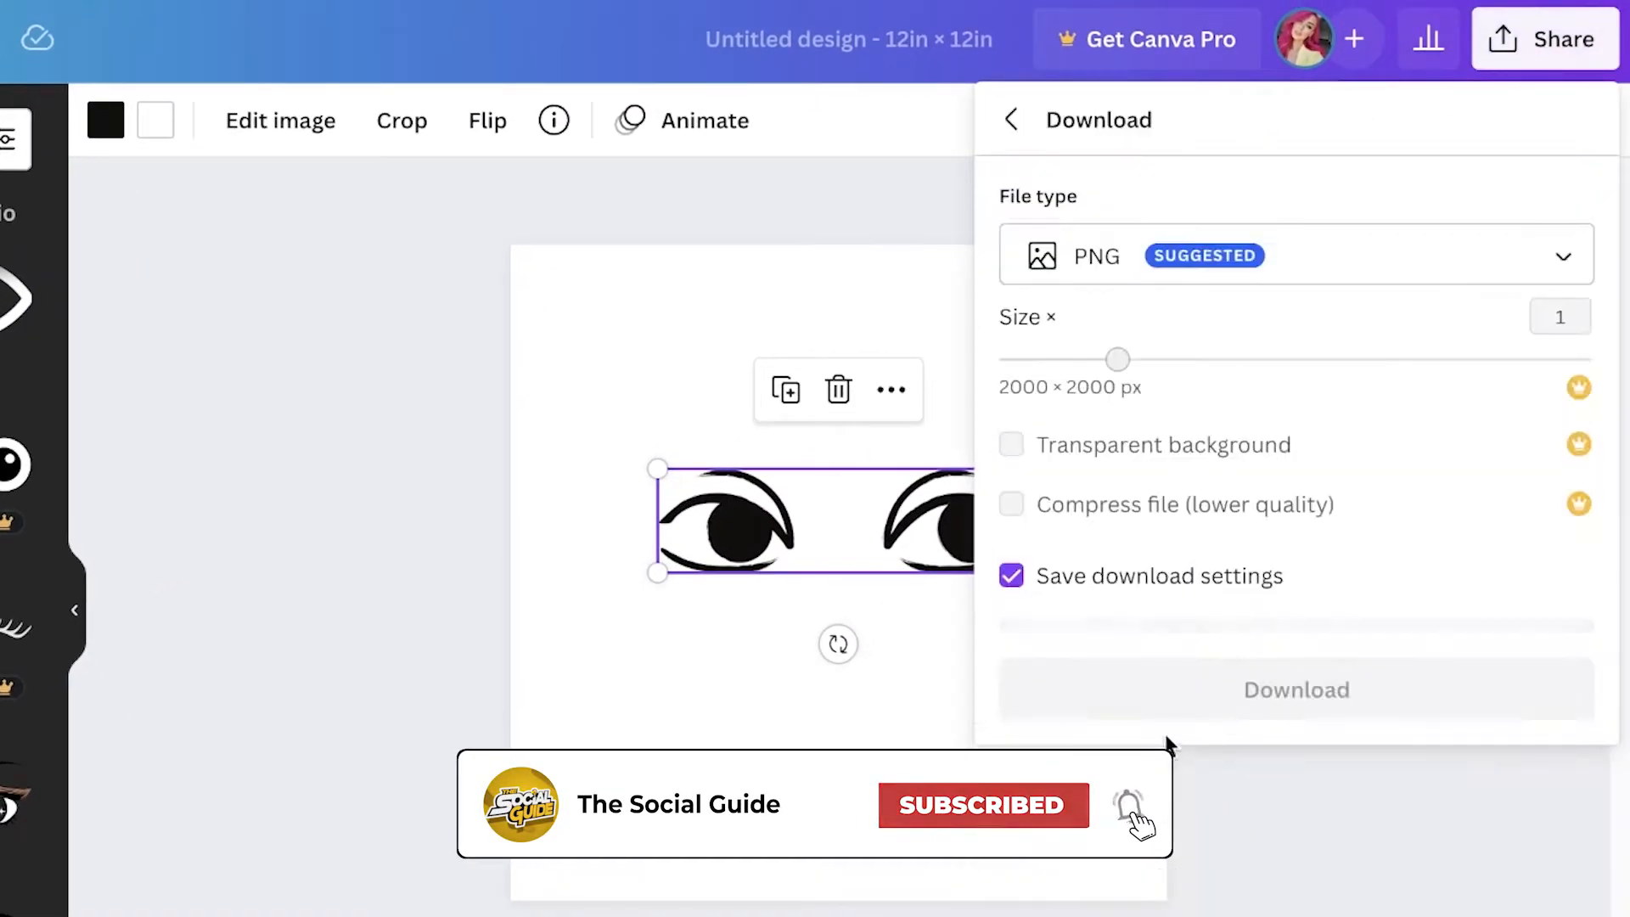
left_click(1158, 705)
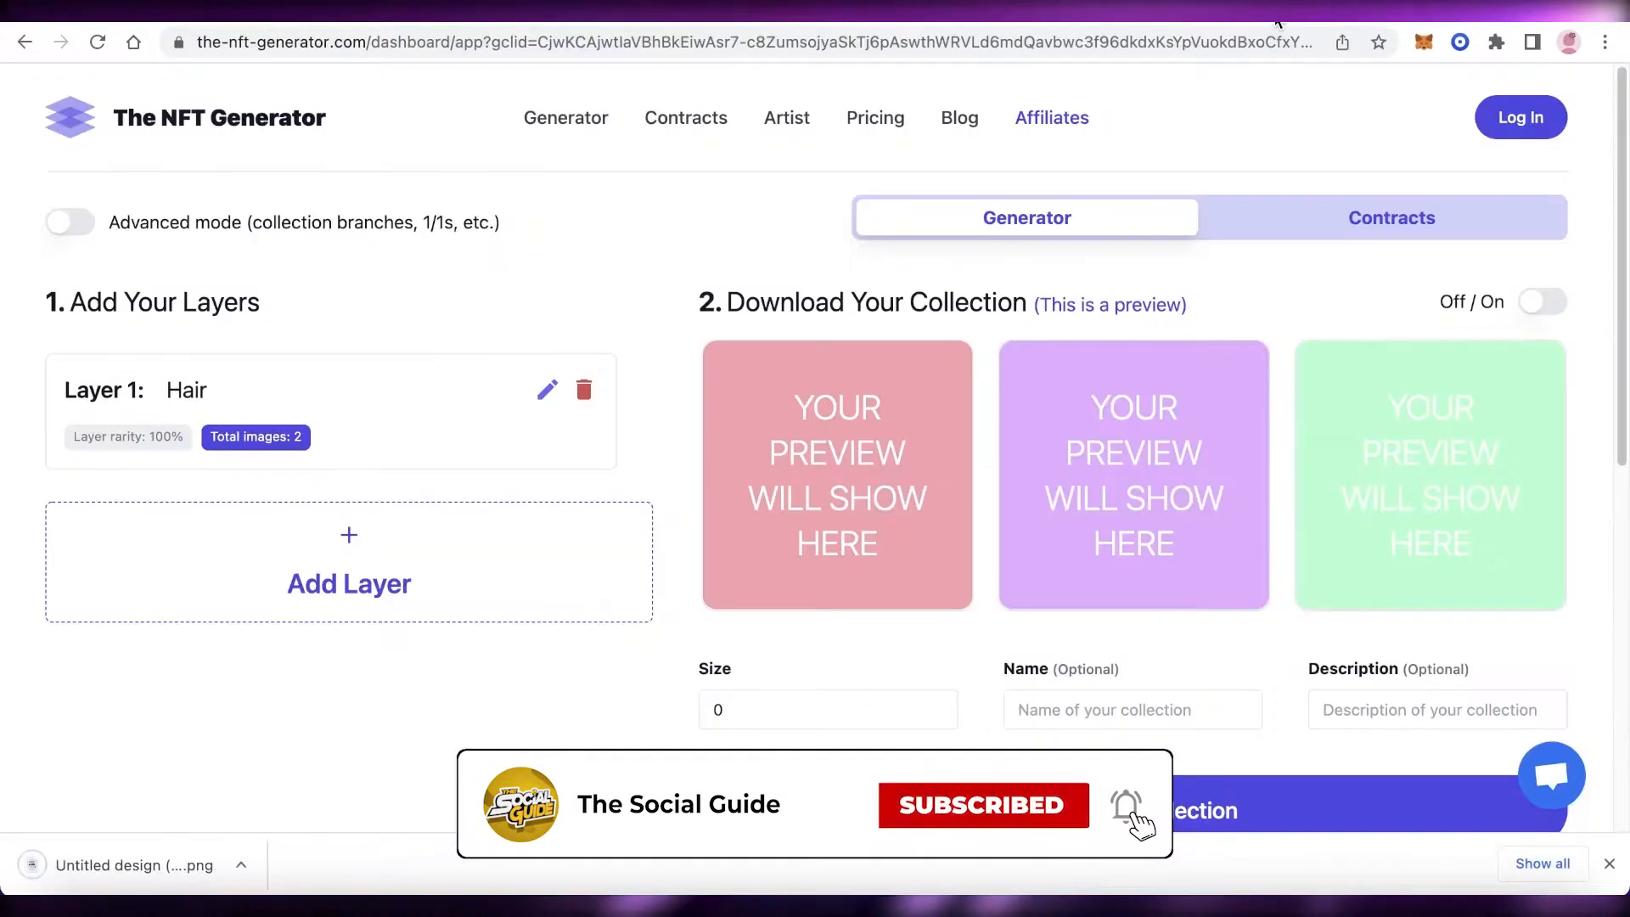
In The NFT Generator, add a layer named Eyes containing Untitled design (2).png and Untitled design (3).png from Downloads.
left_click(232, 556)
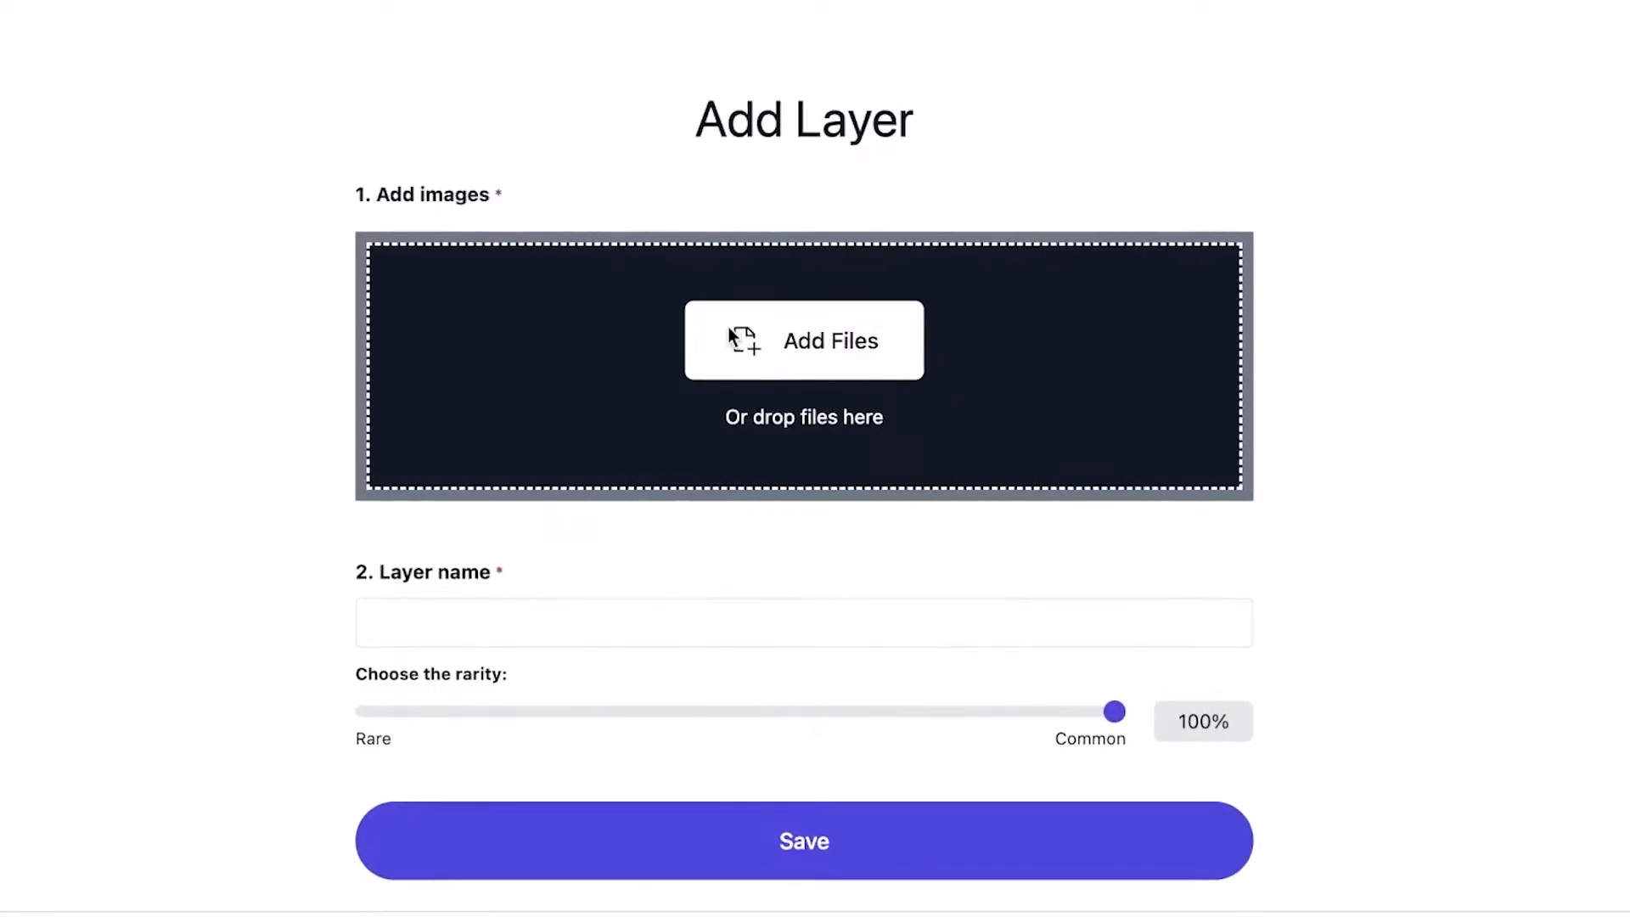
left_click(727, 327)
left_click(470, 318)
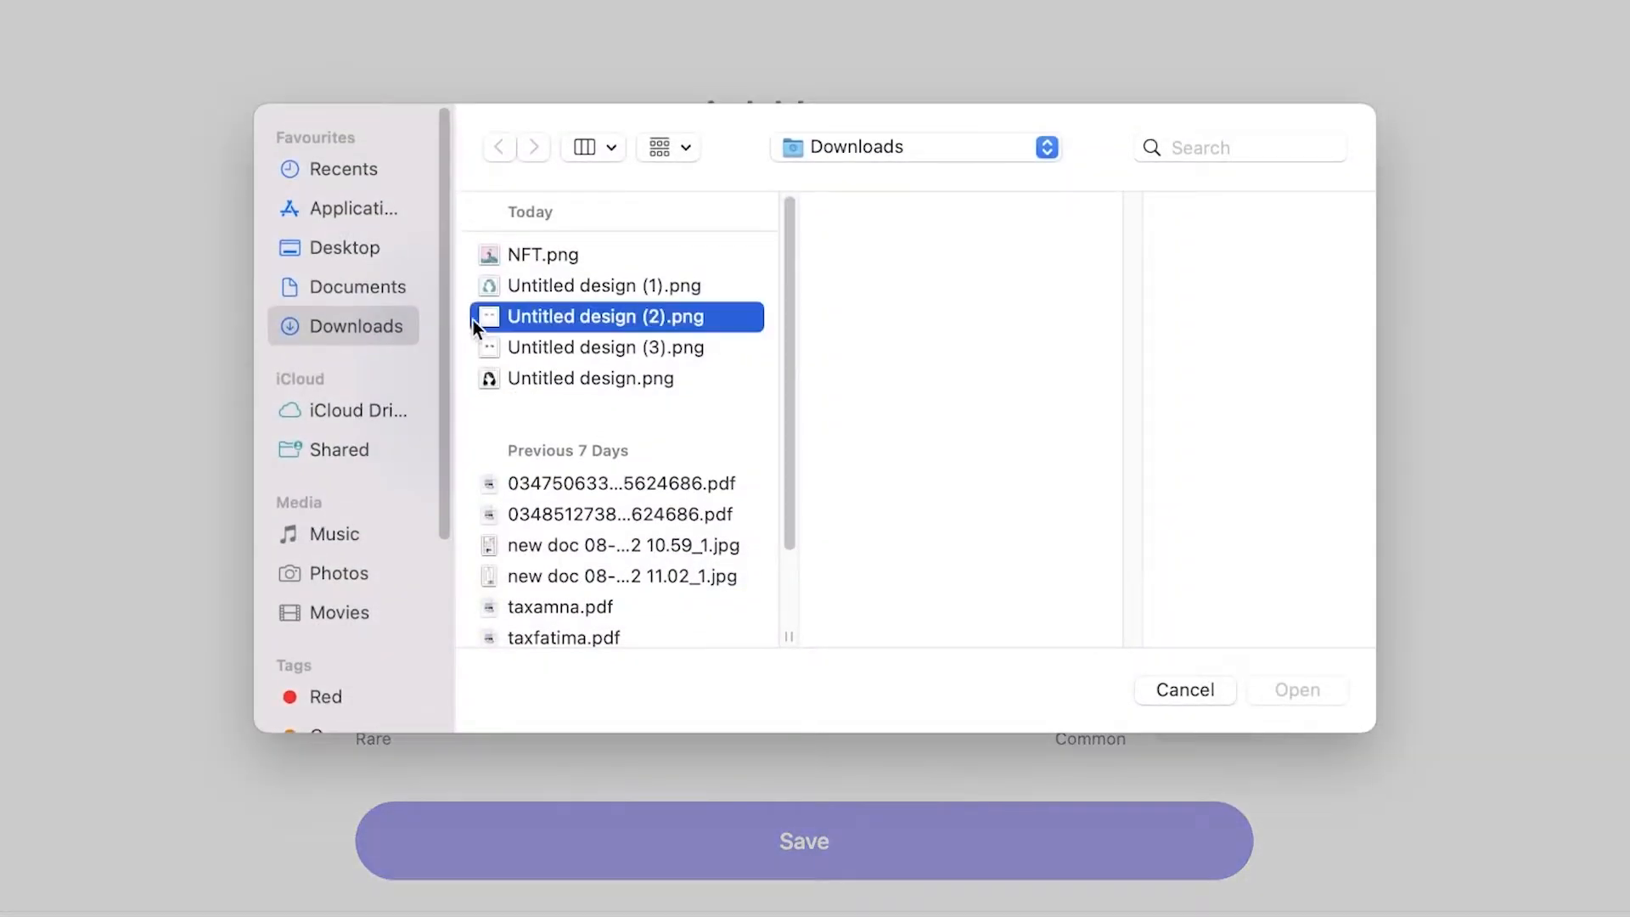
left_click(497, 343, "shift")
left_click(1281, 685)
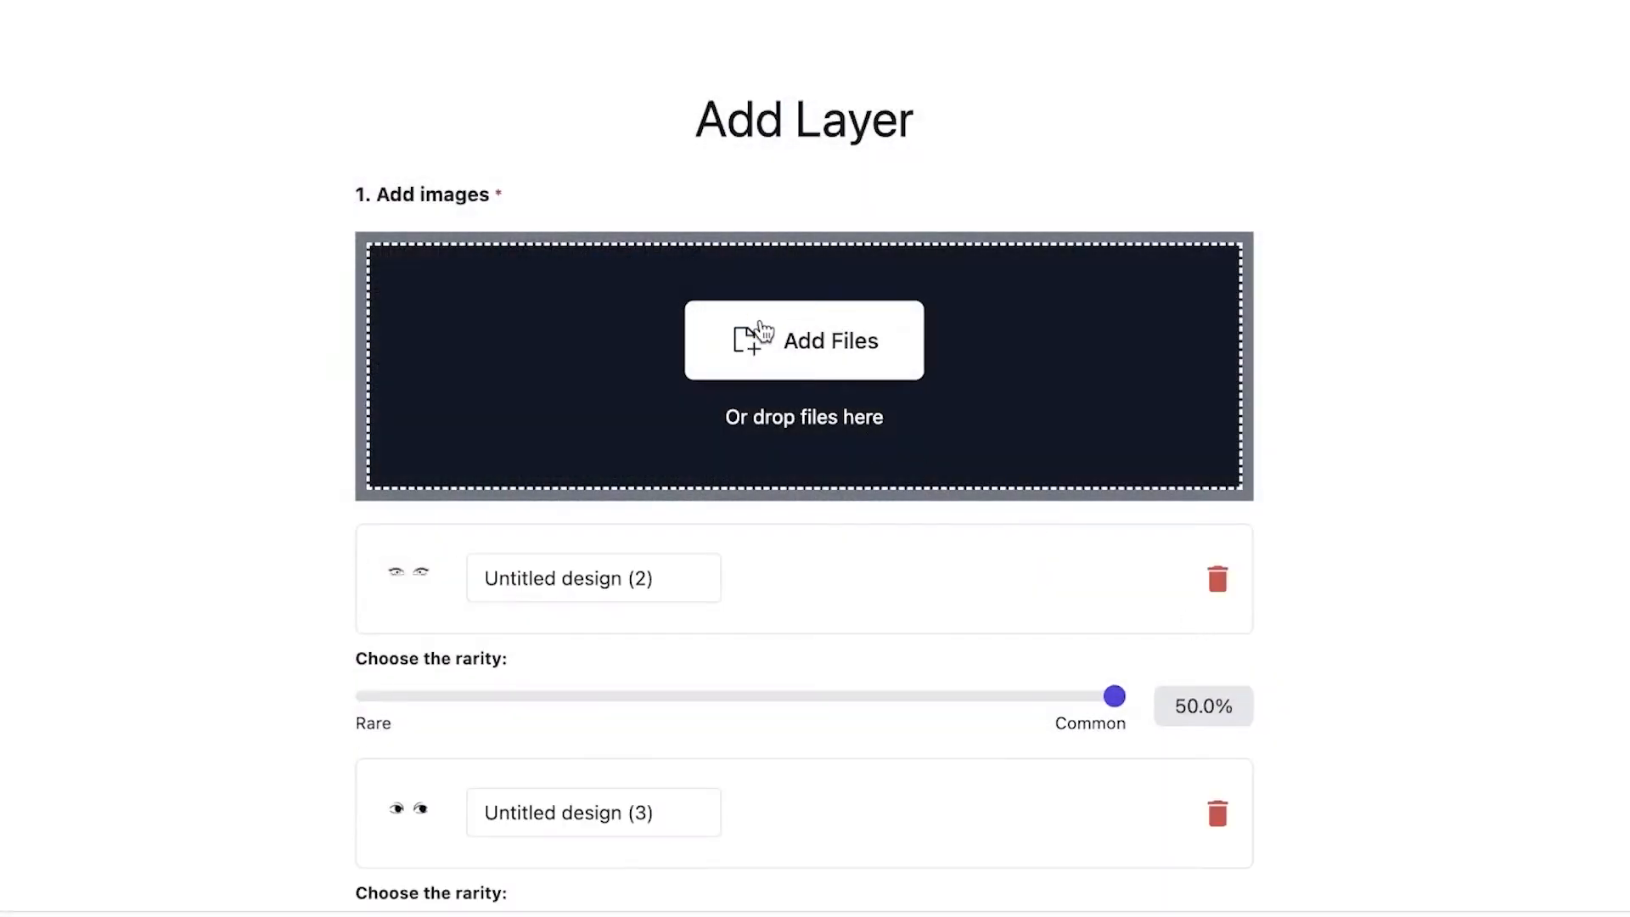
scroll(570, 696, "down", 4)
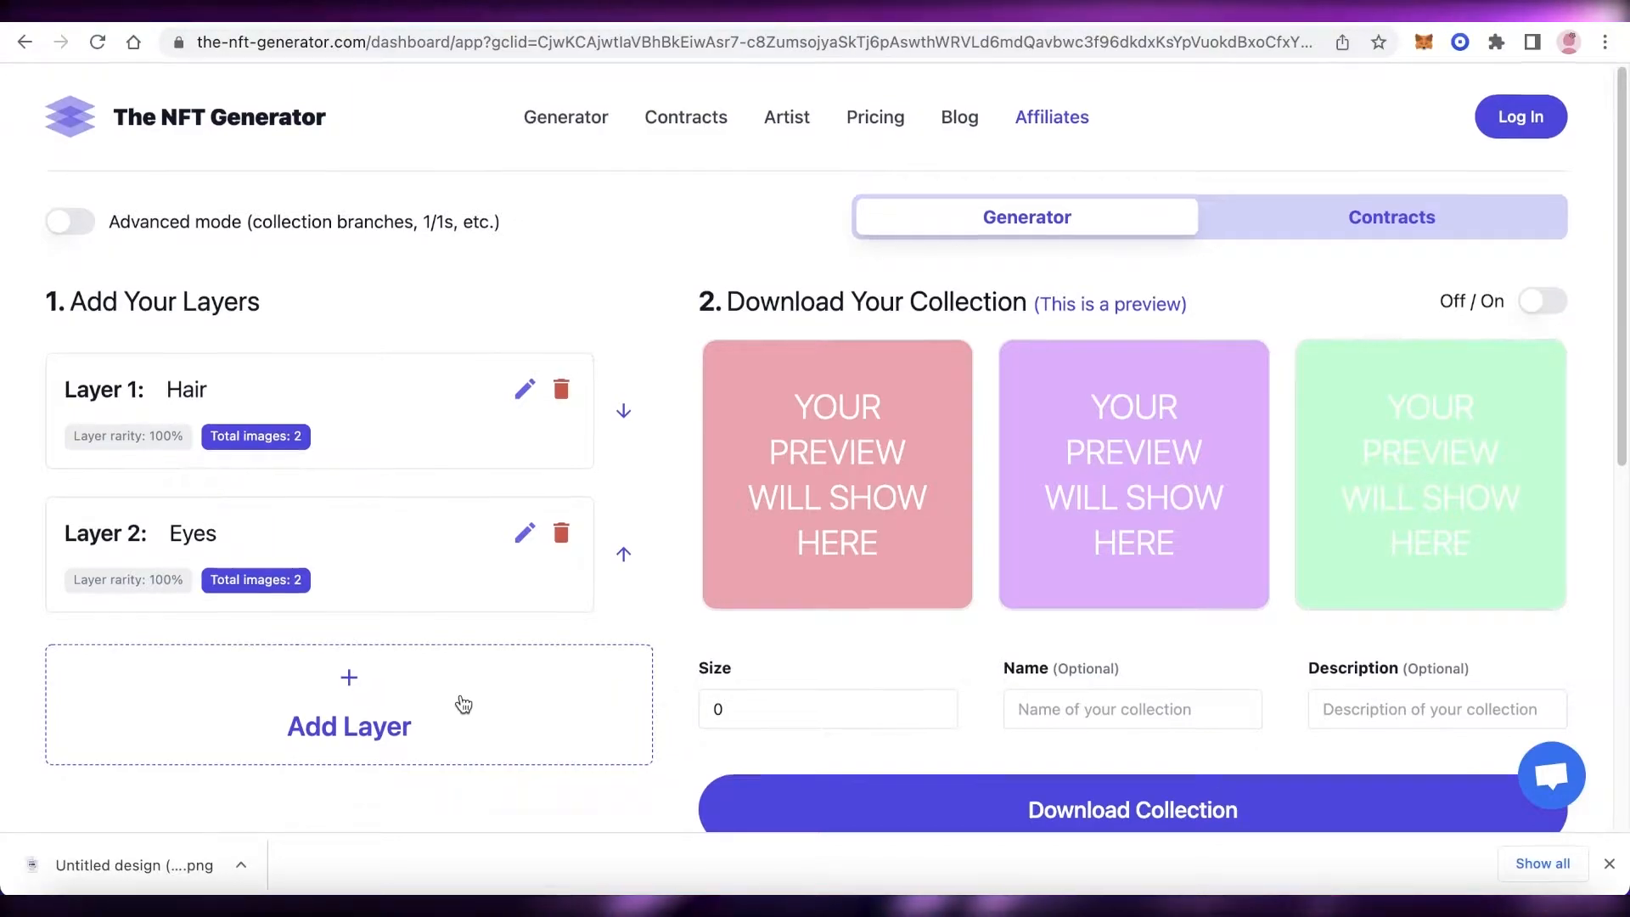
Turn on the collection preview, and look at the blank form for a further layer without adding one.
scroll(464, 704, "down", 2)
scroll(470, 669, "up", 2)
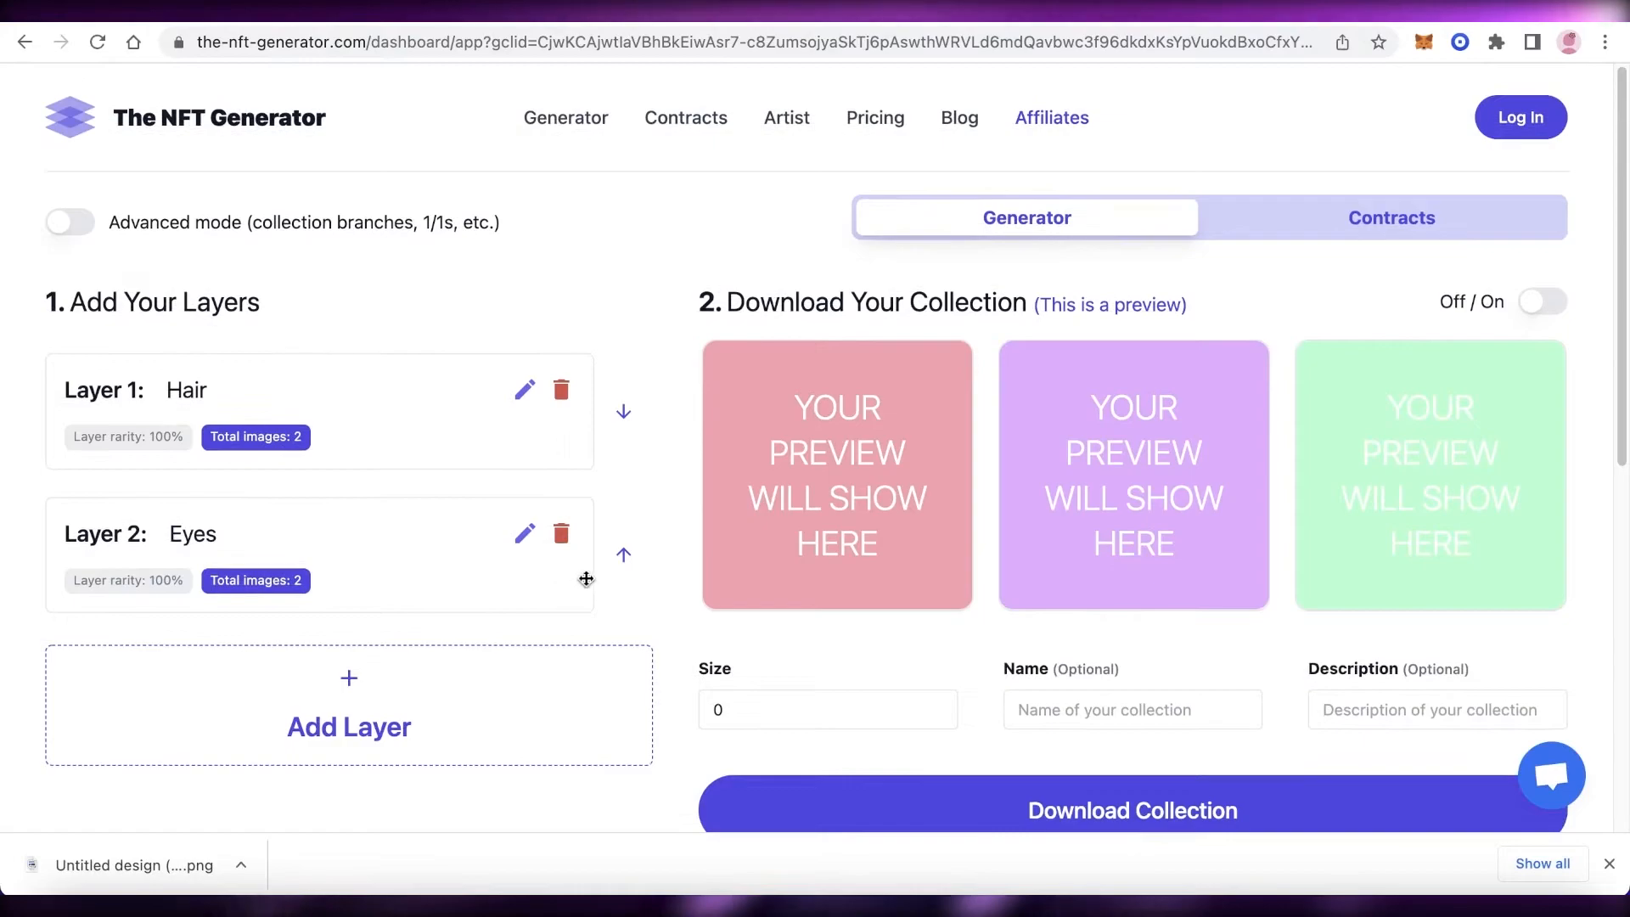
scroll(404, 738, "down", 3)
scroll(876, 594, "up", 3)
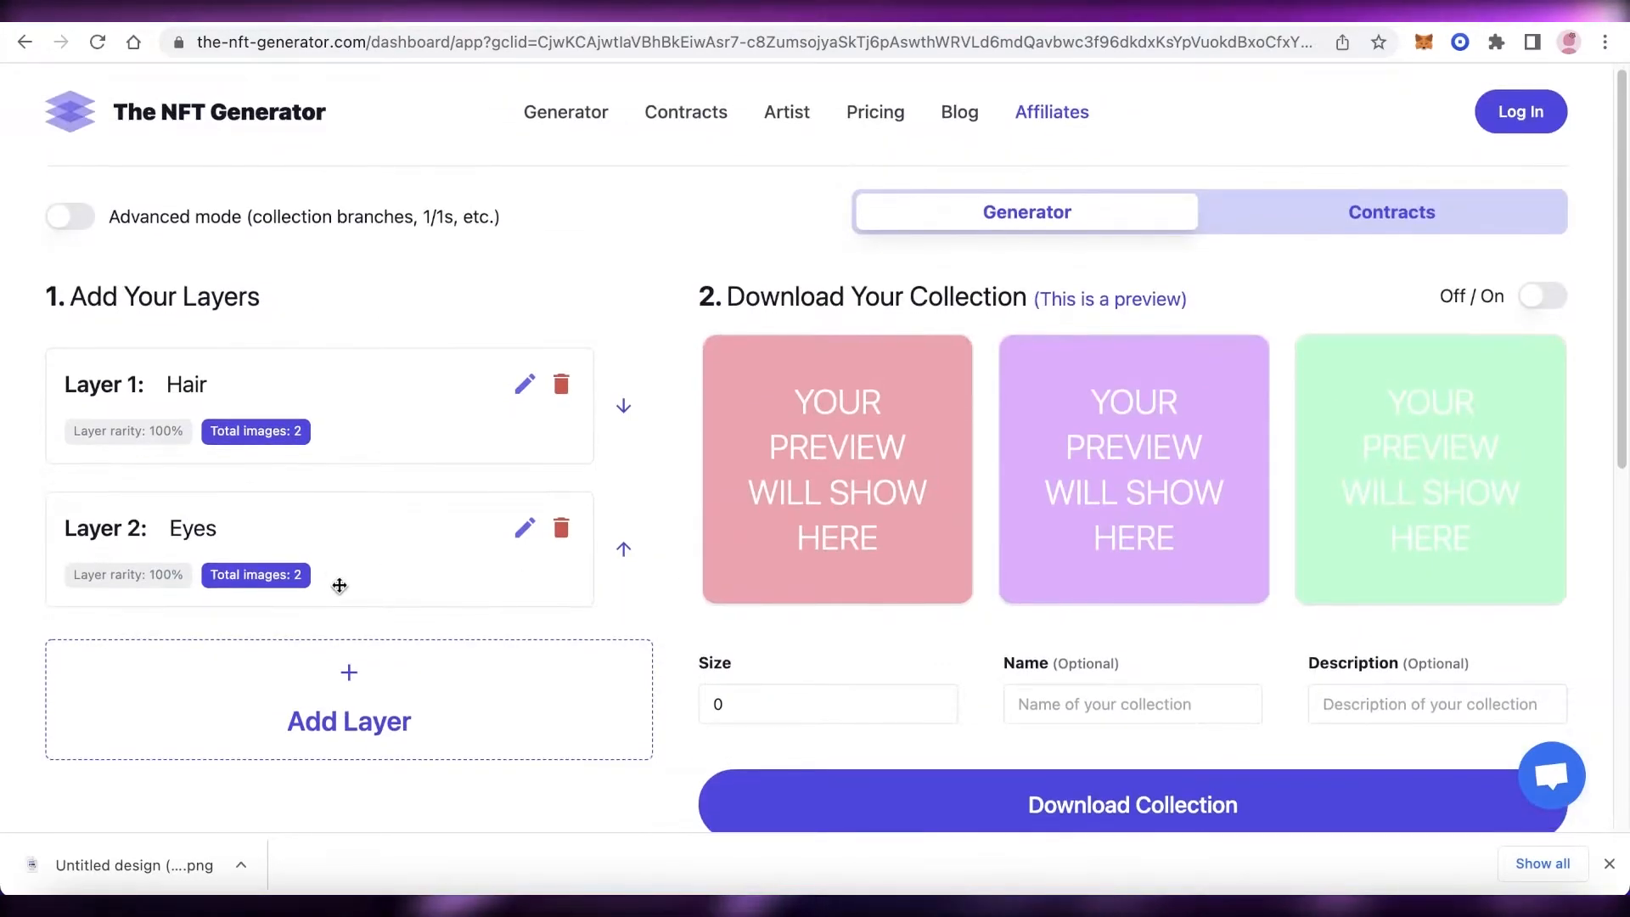
scroll(578, 575, "down", 1)
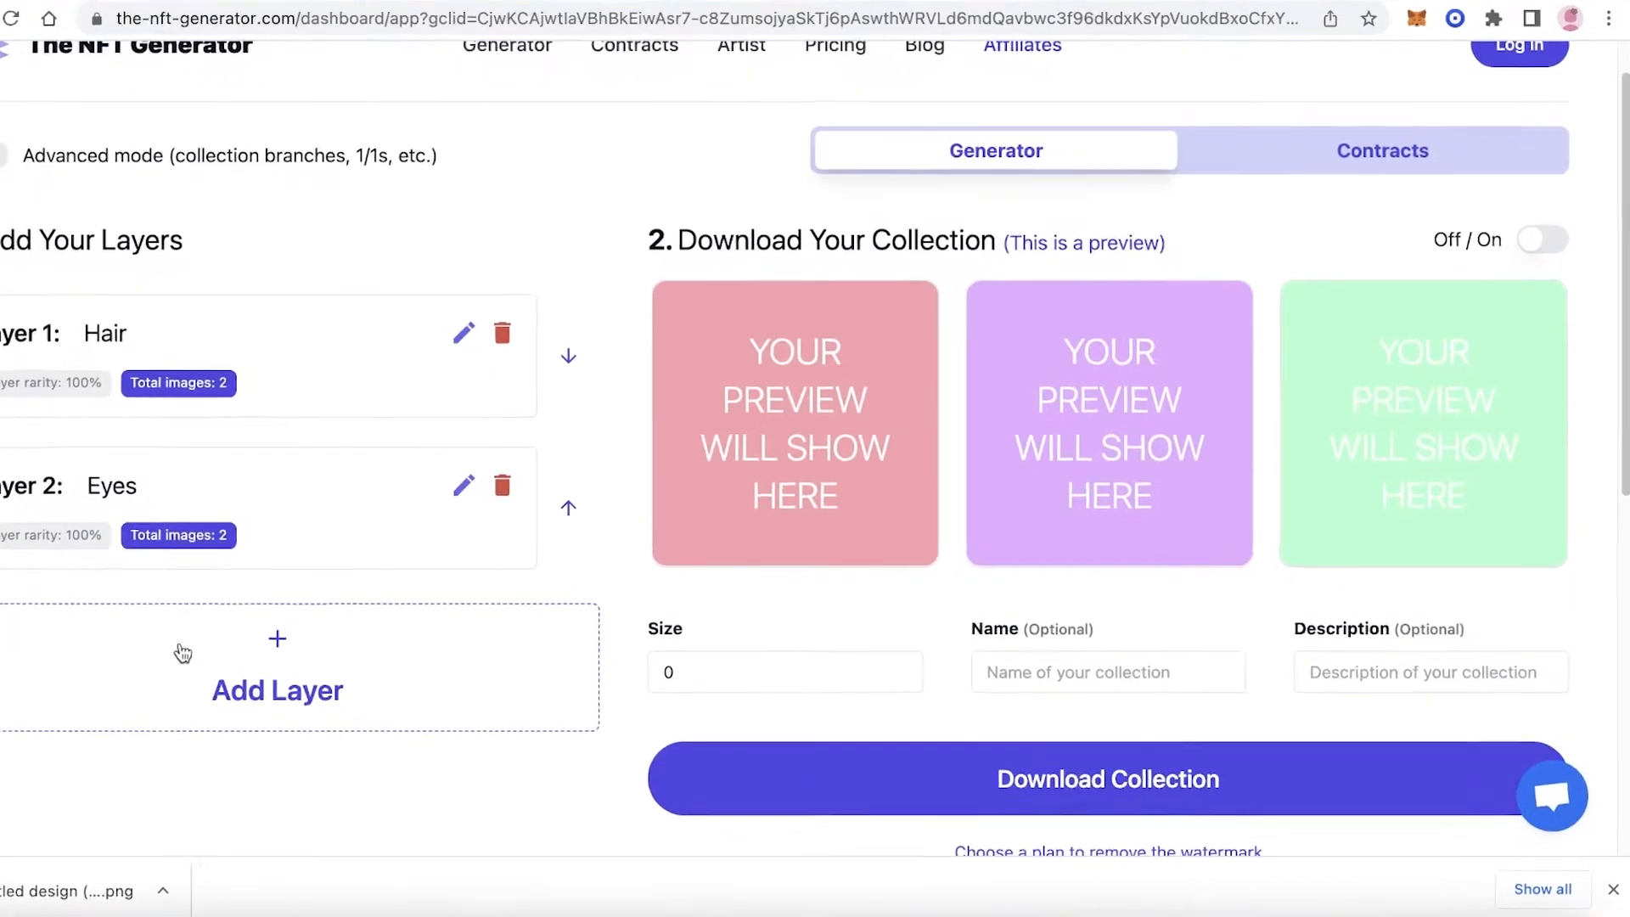
left_click(1535, 247)
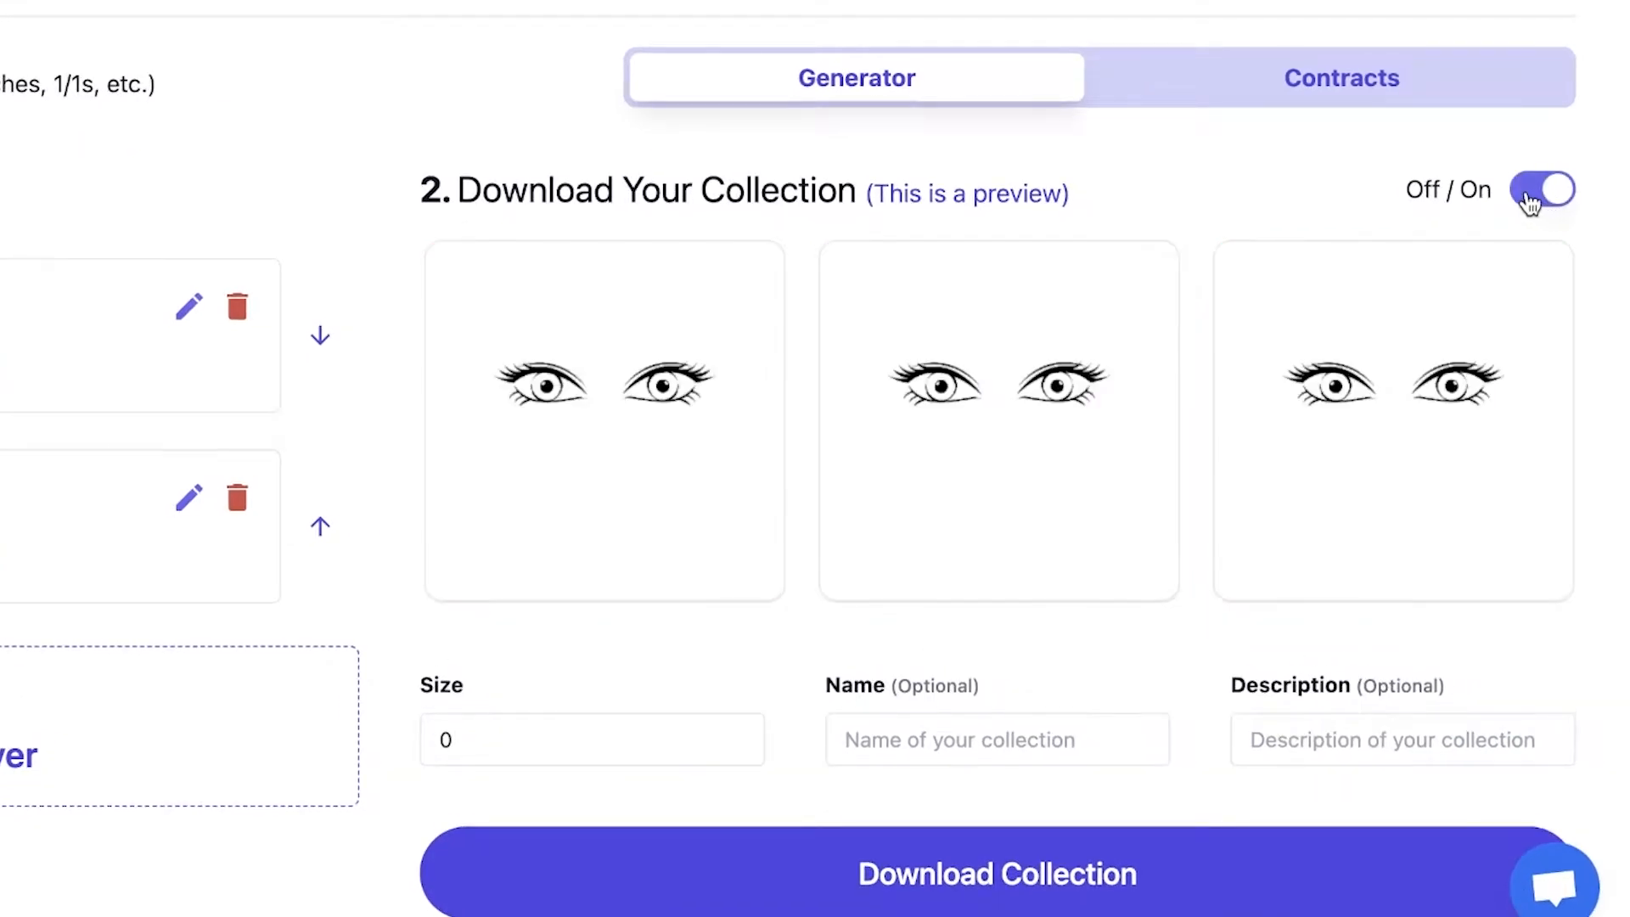
scroll(867, 533, "down", 1)
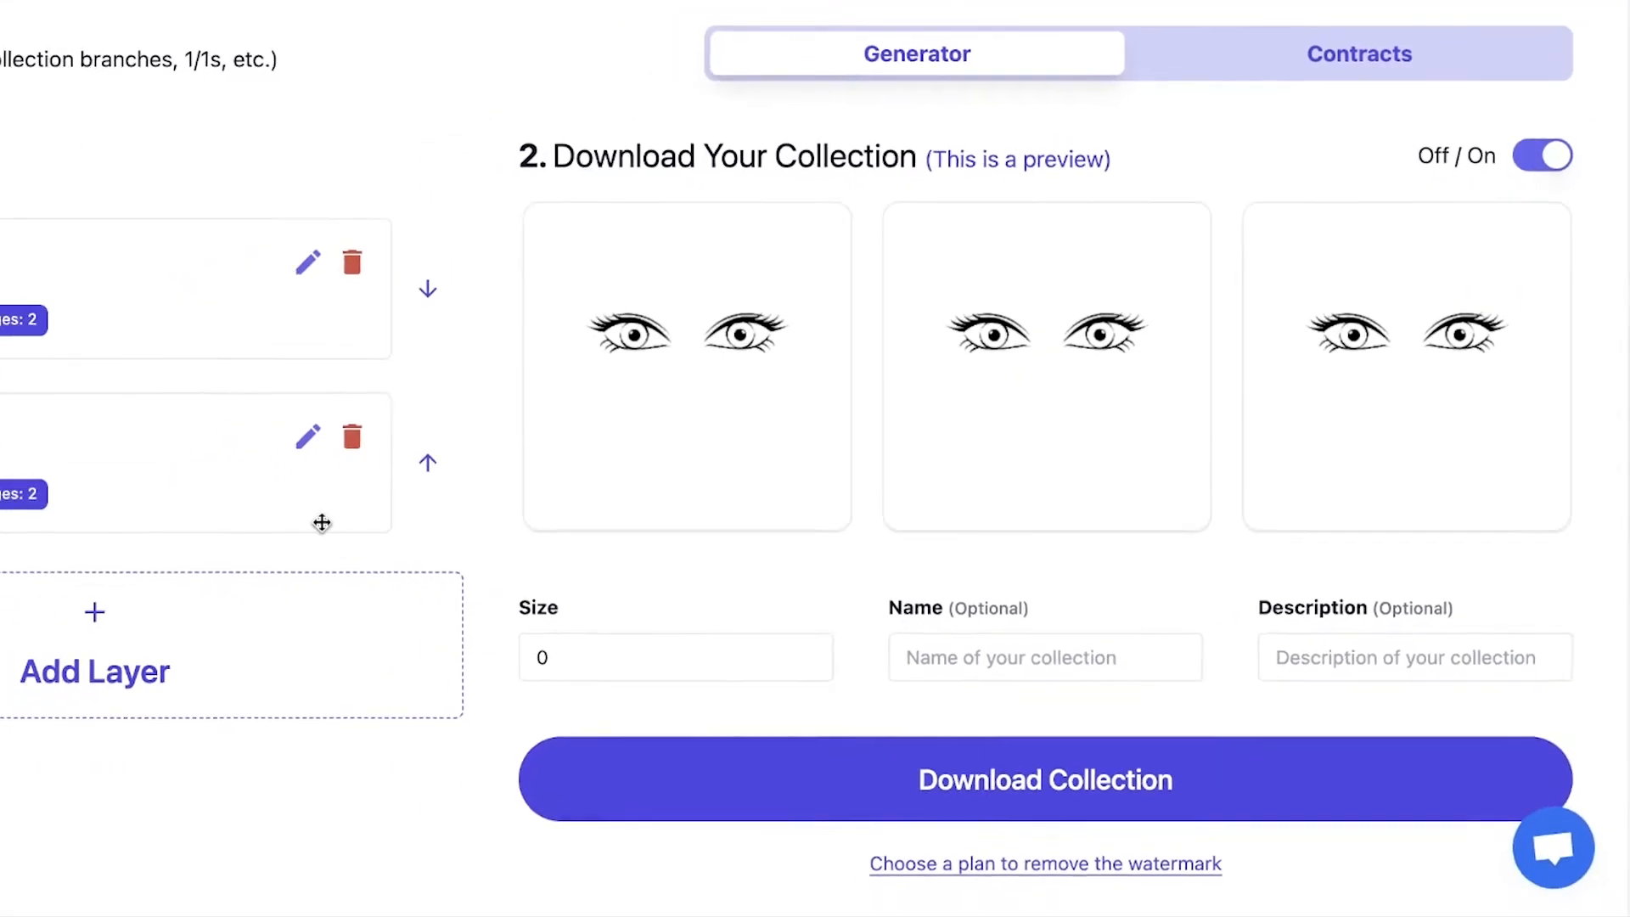
left_click(190, 560)
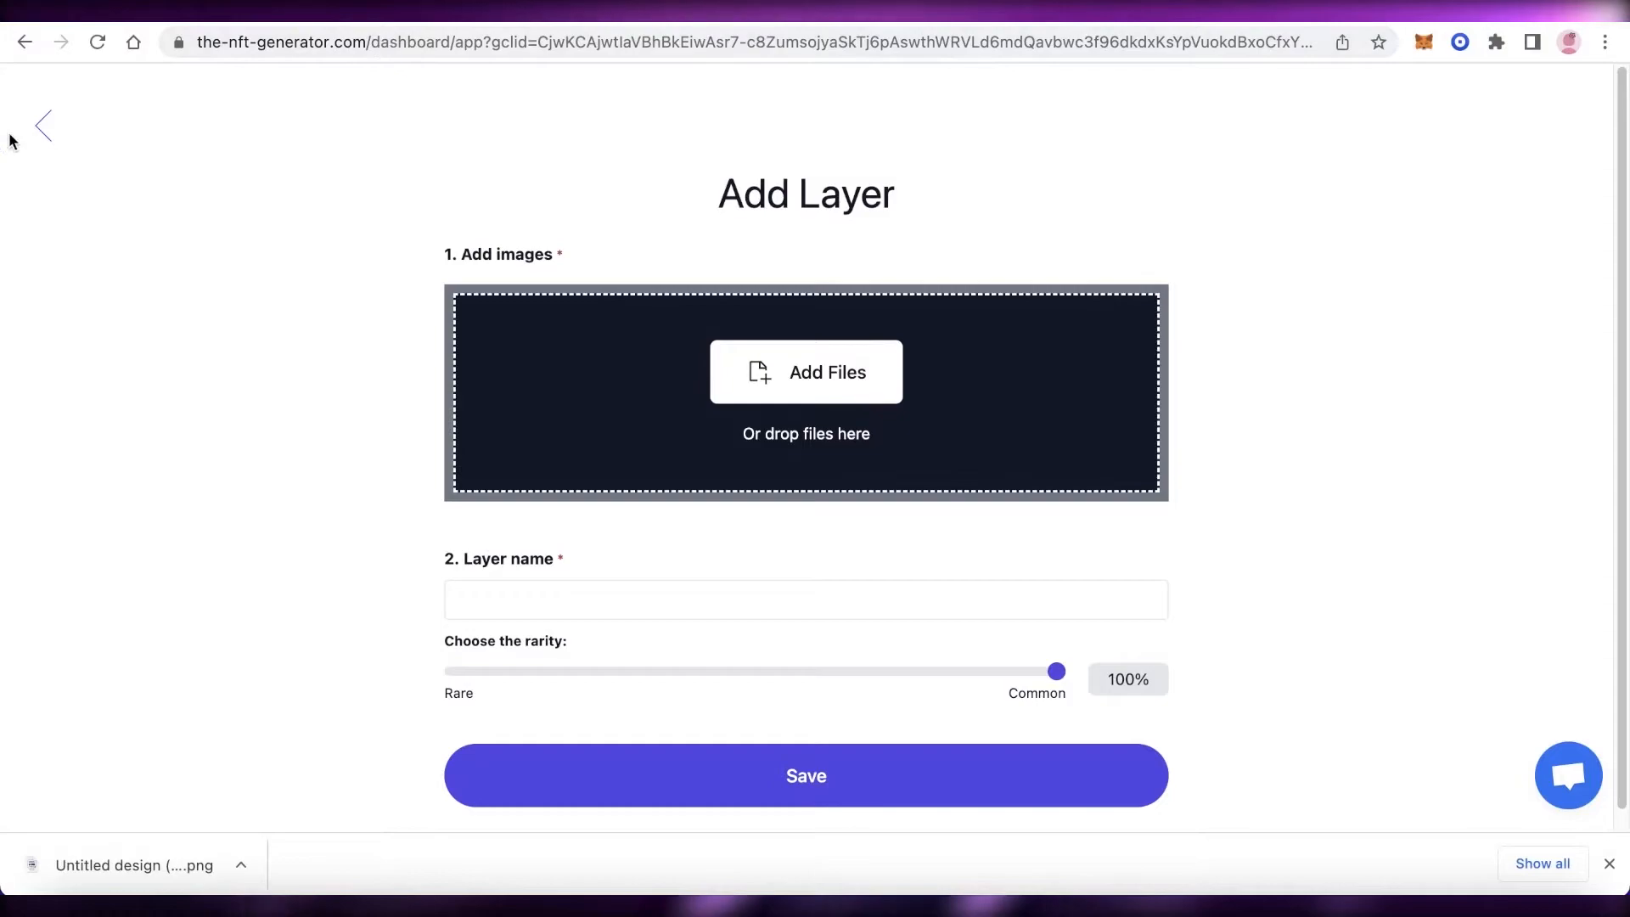
left_click(39, 123)
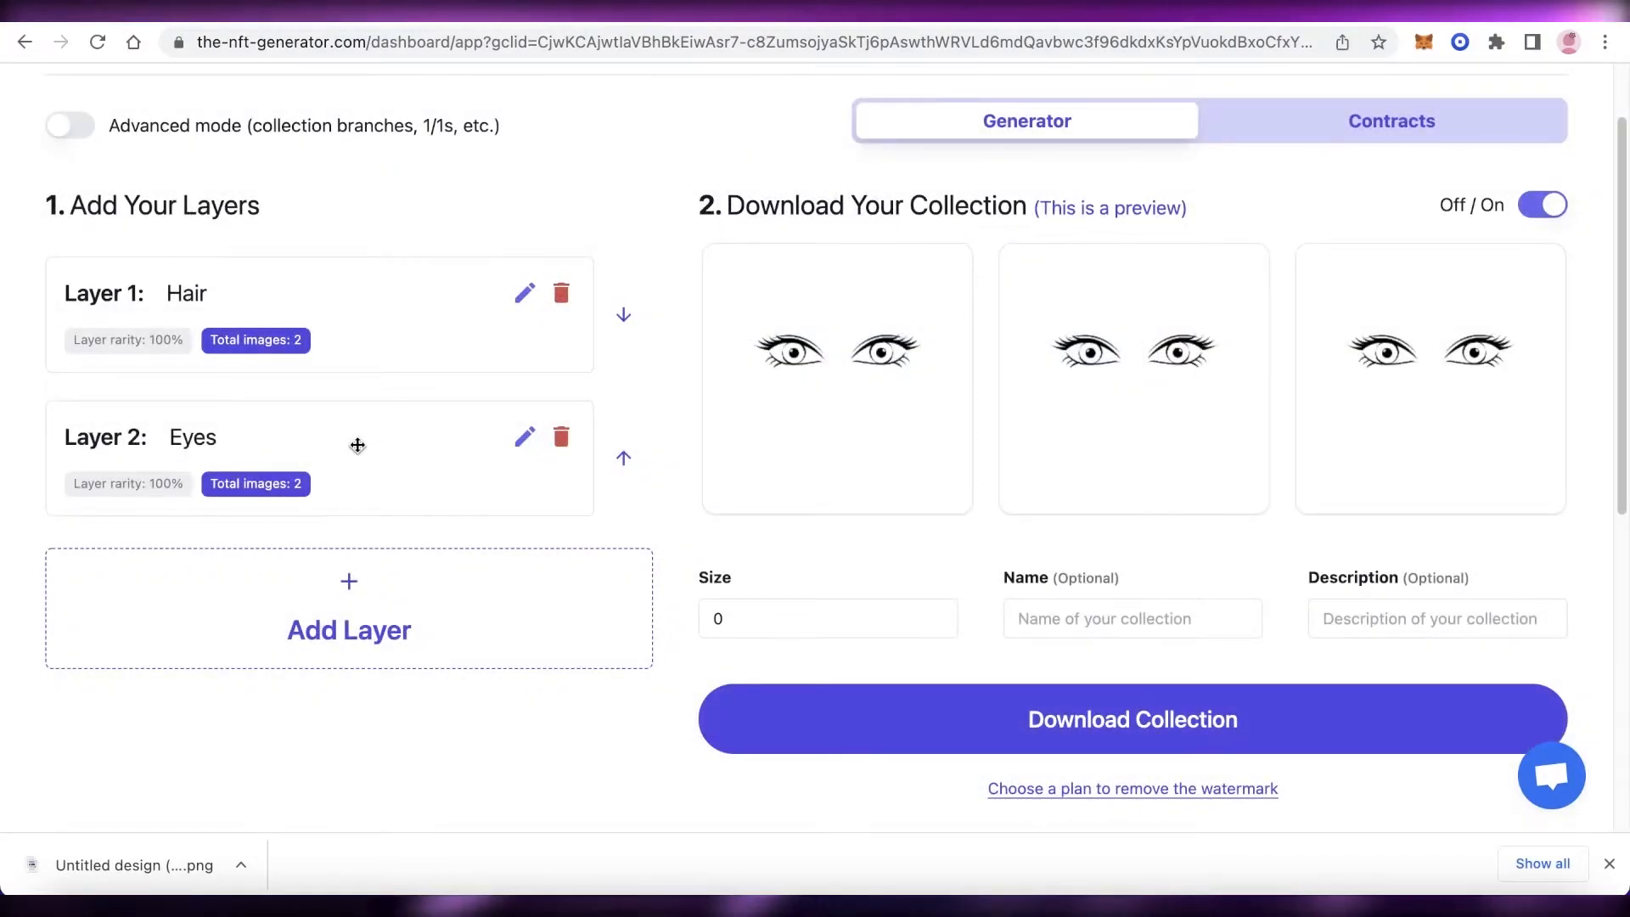
Set the collection size to 2 and download the collection in standard resolution.
left_click(789, 633)
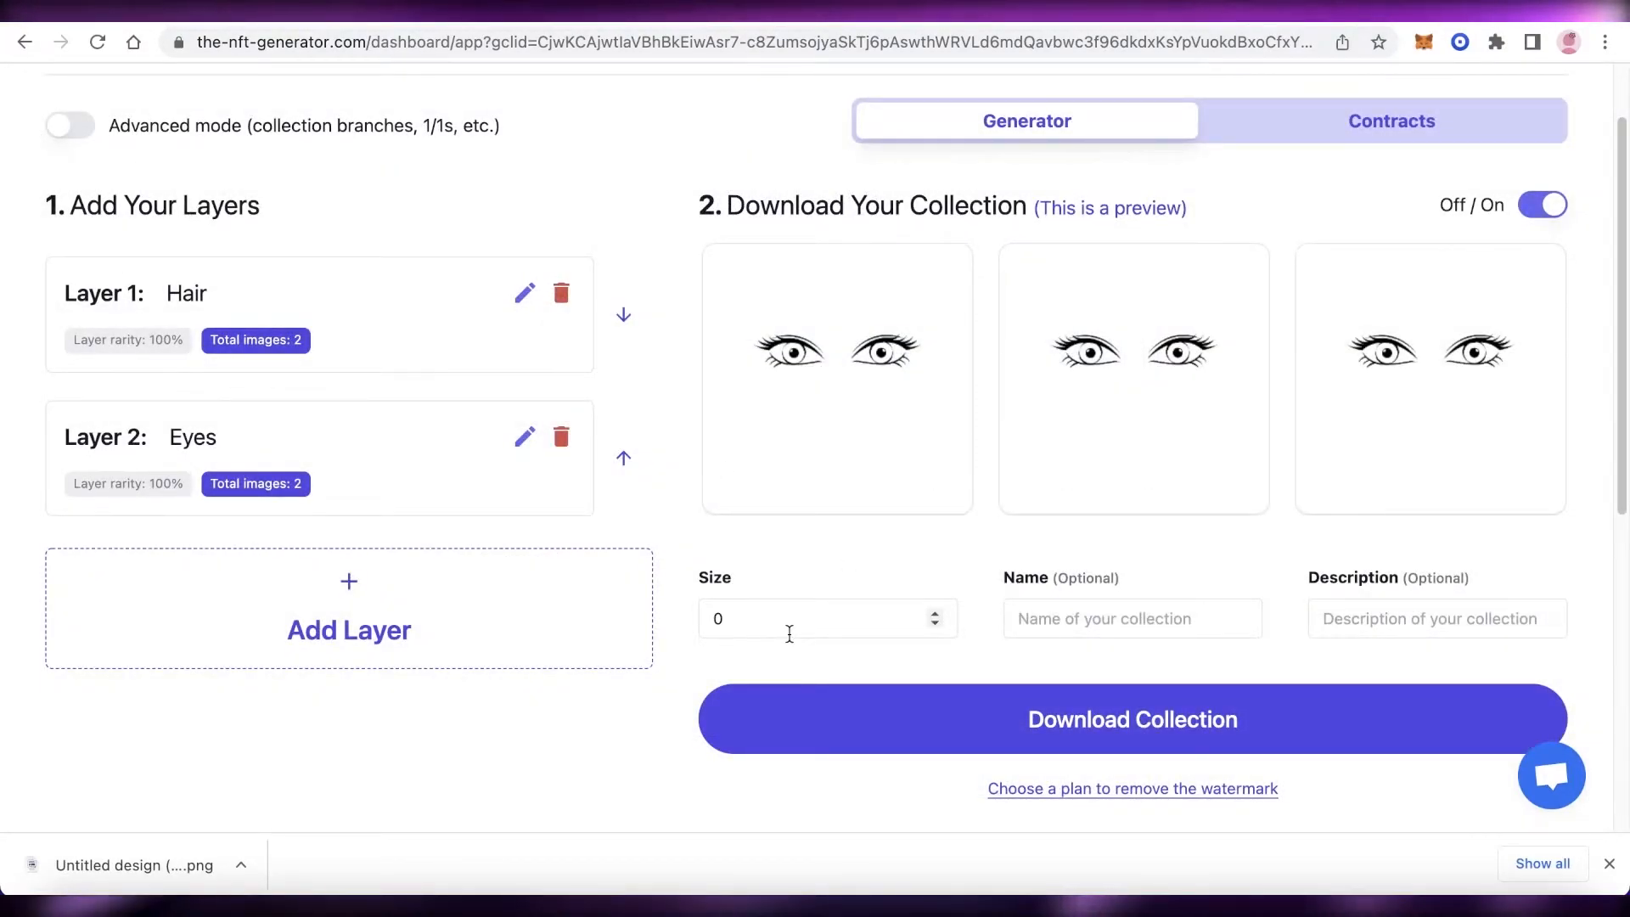
type("2")
left_click(857, 720)
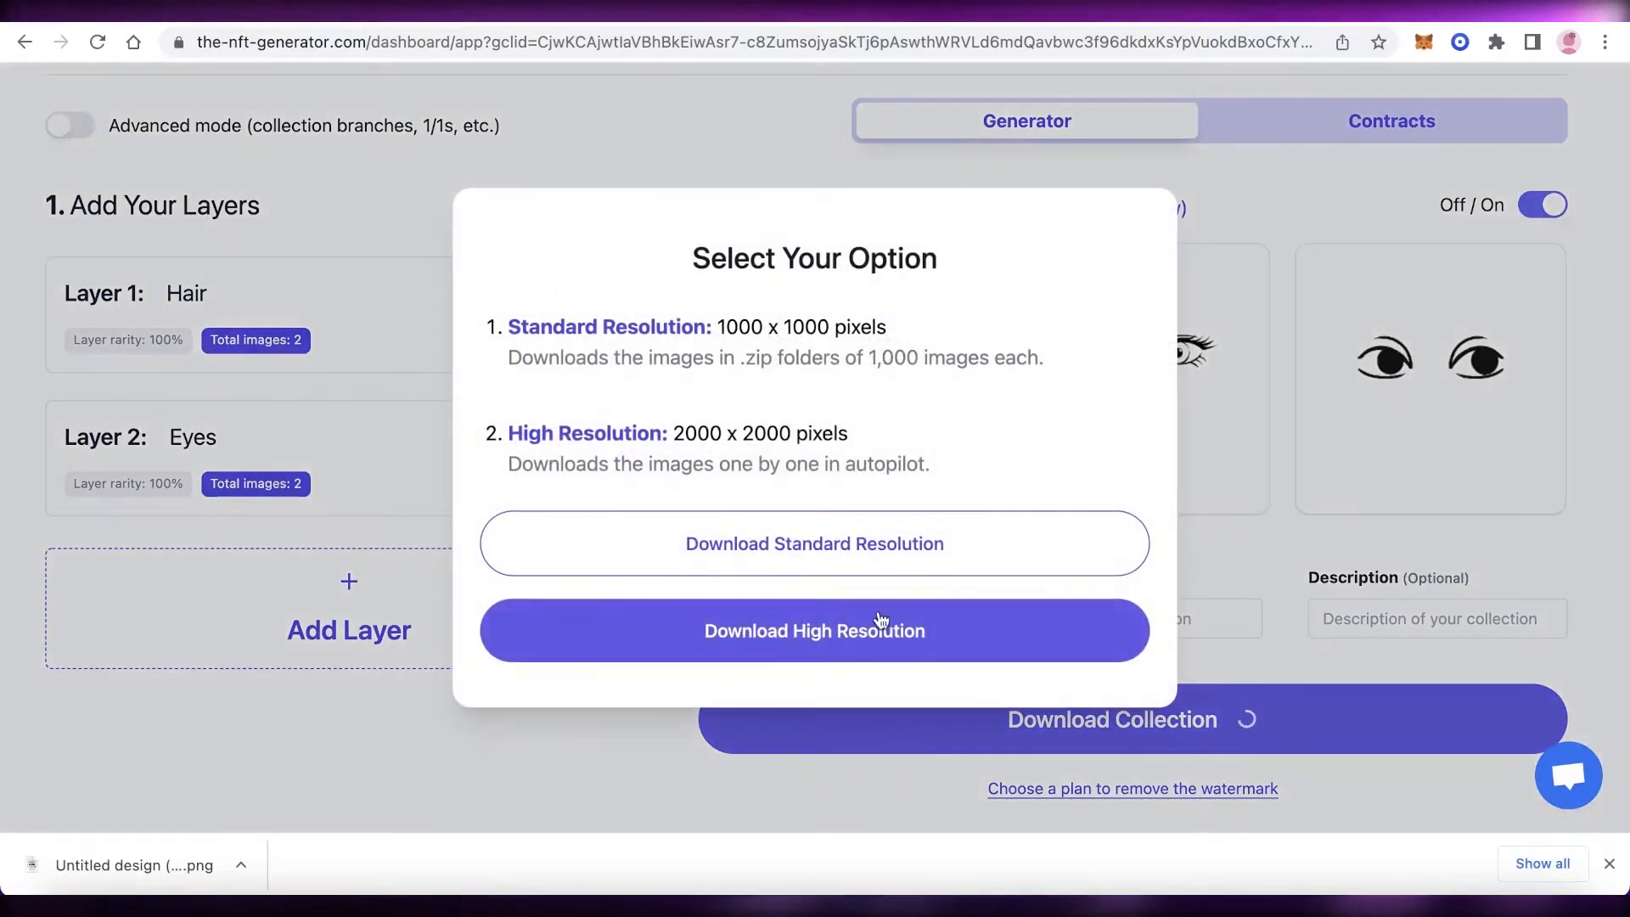
left_click(889, 557)
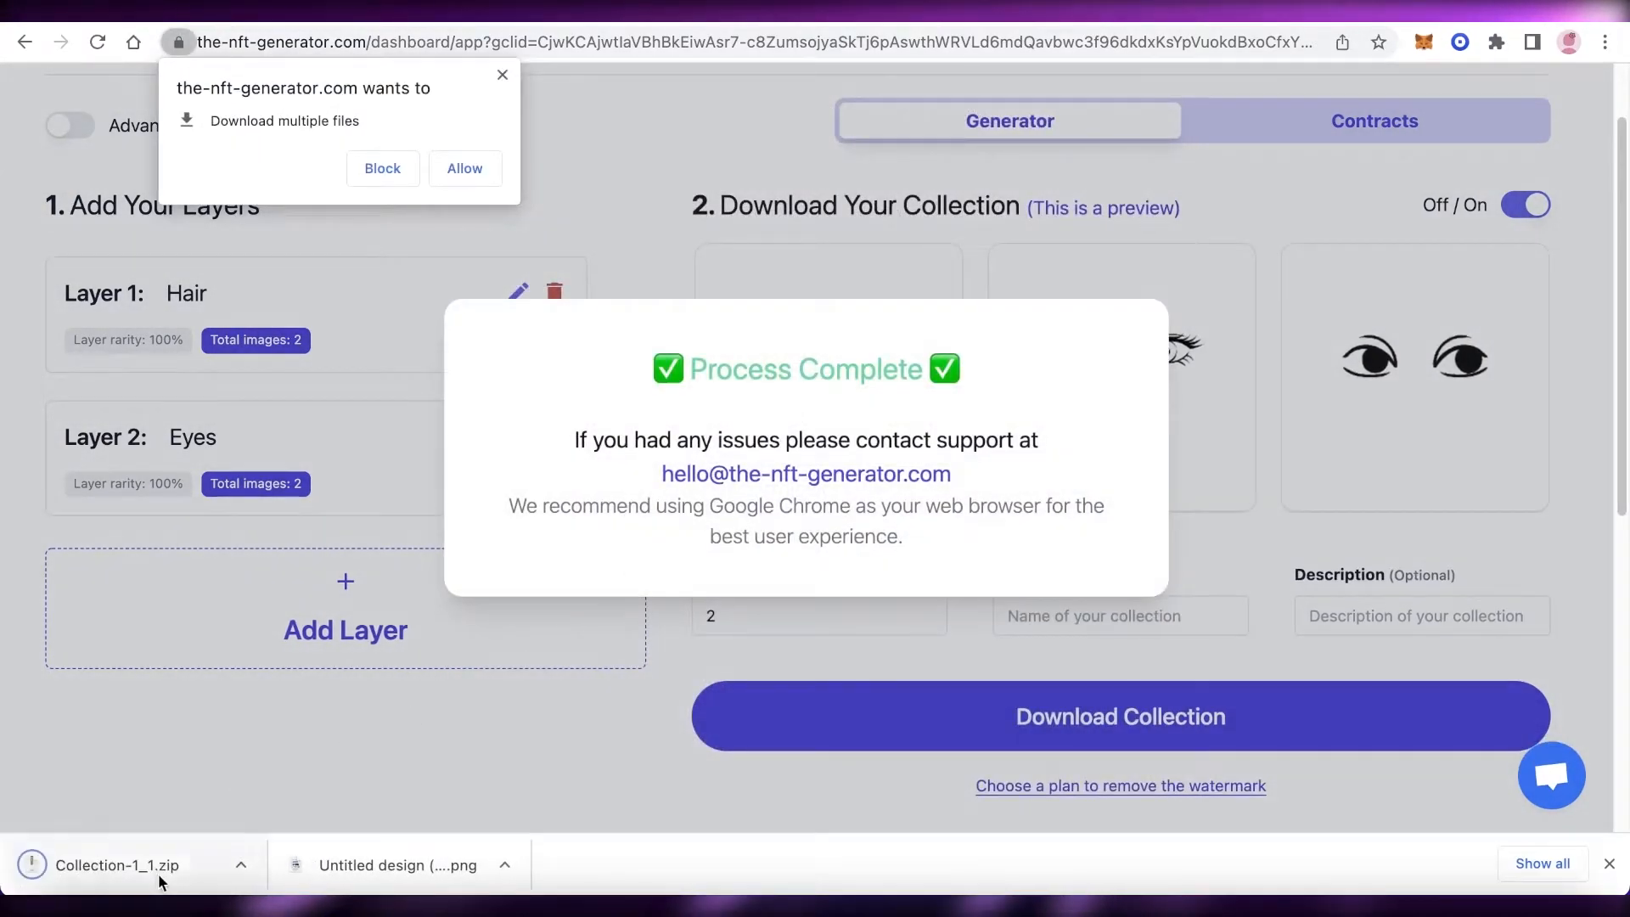
Open the downloaded Collection-1_1.zip, inspect its images folder, and dismiss the file windows and the download notices.
left_click(158, 873)
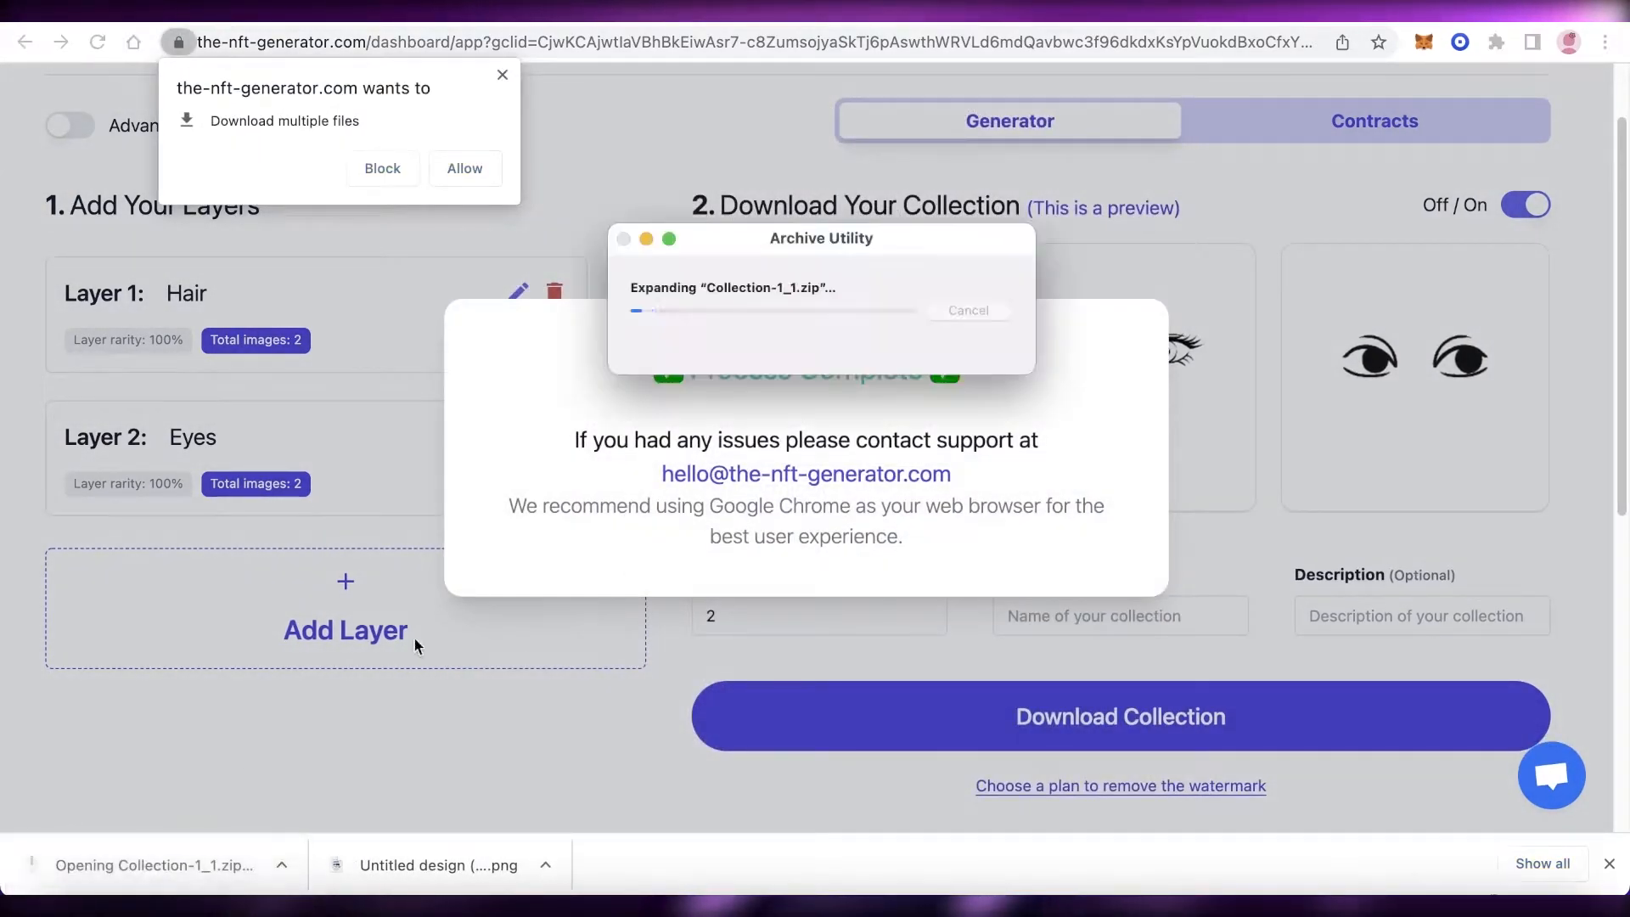
left_click(796, 291)
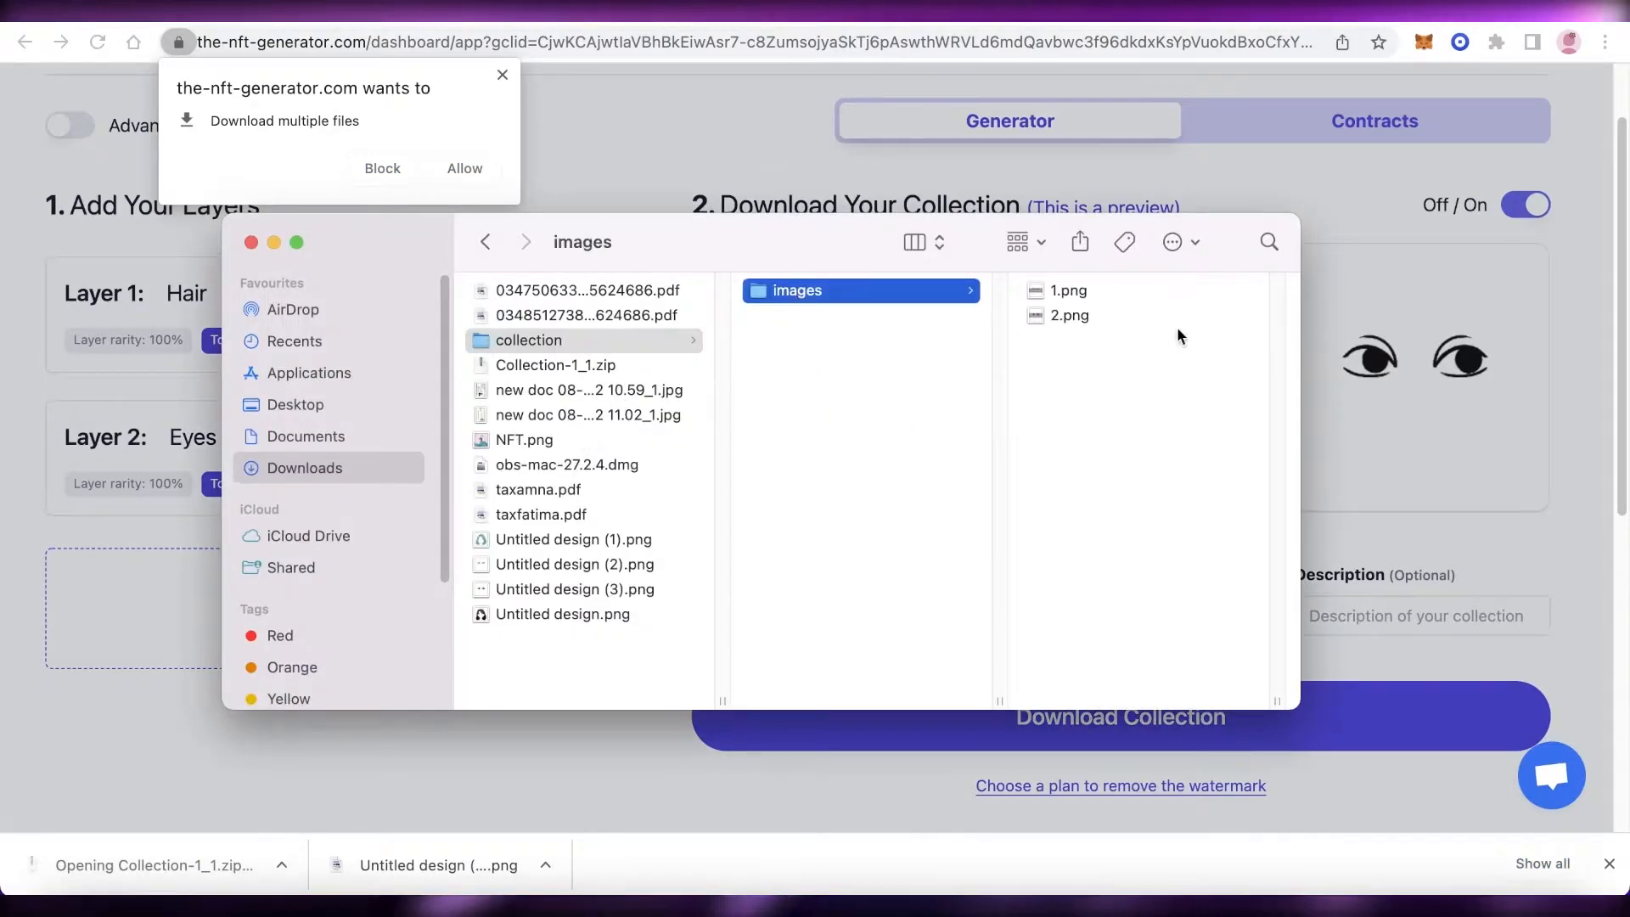
left_click(1157, 319)
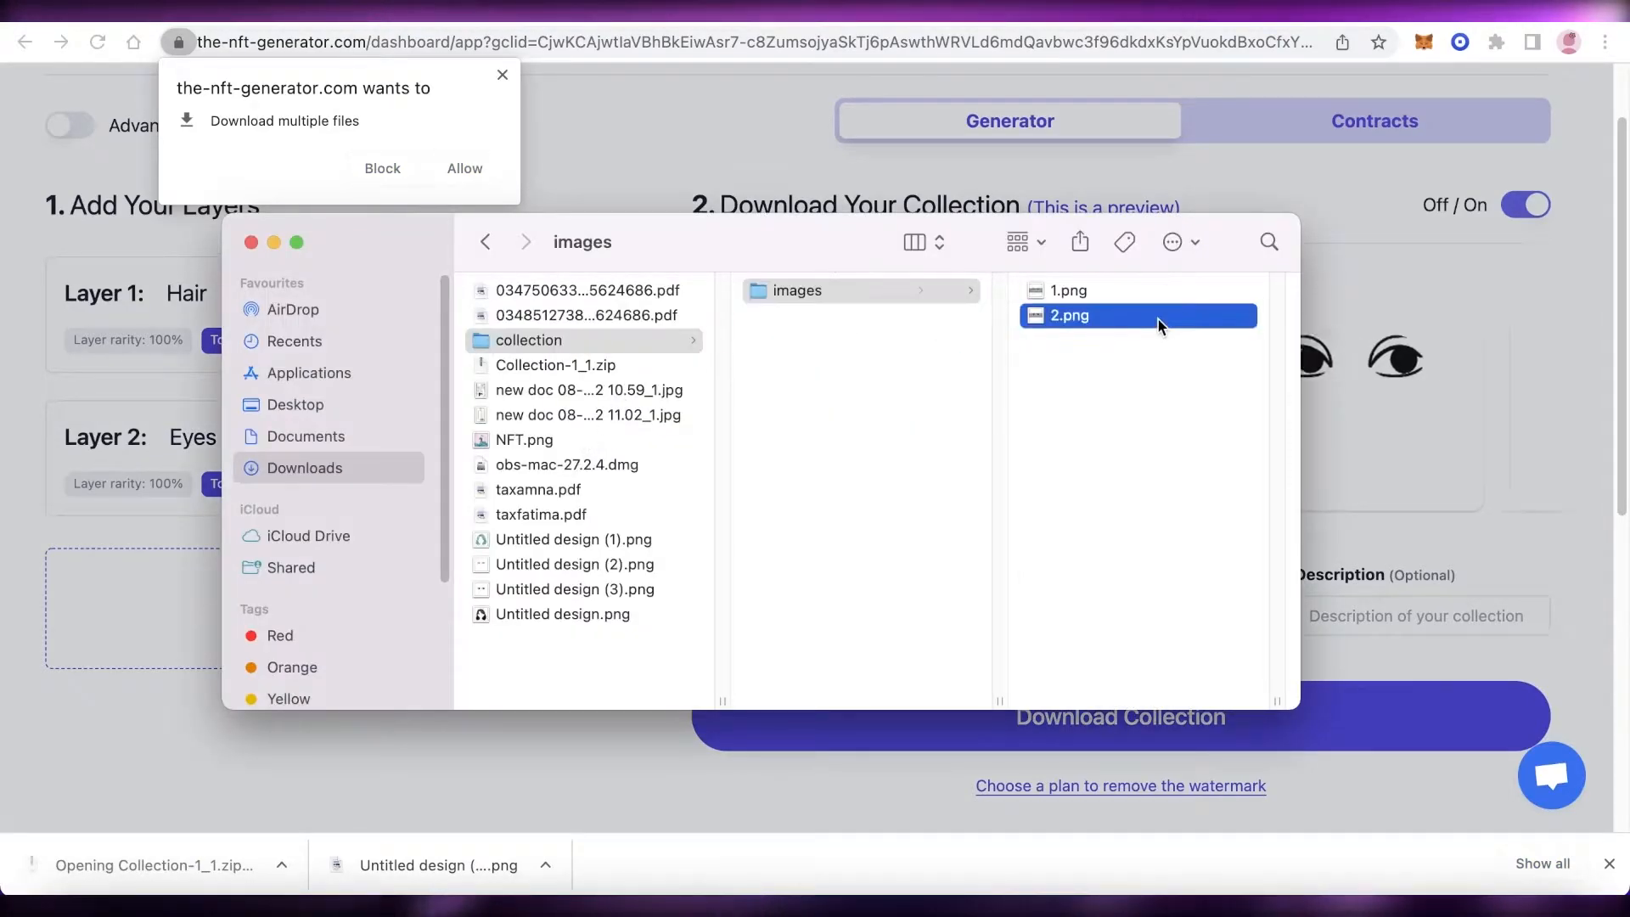
left_click(253, 243)
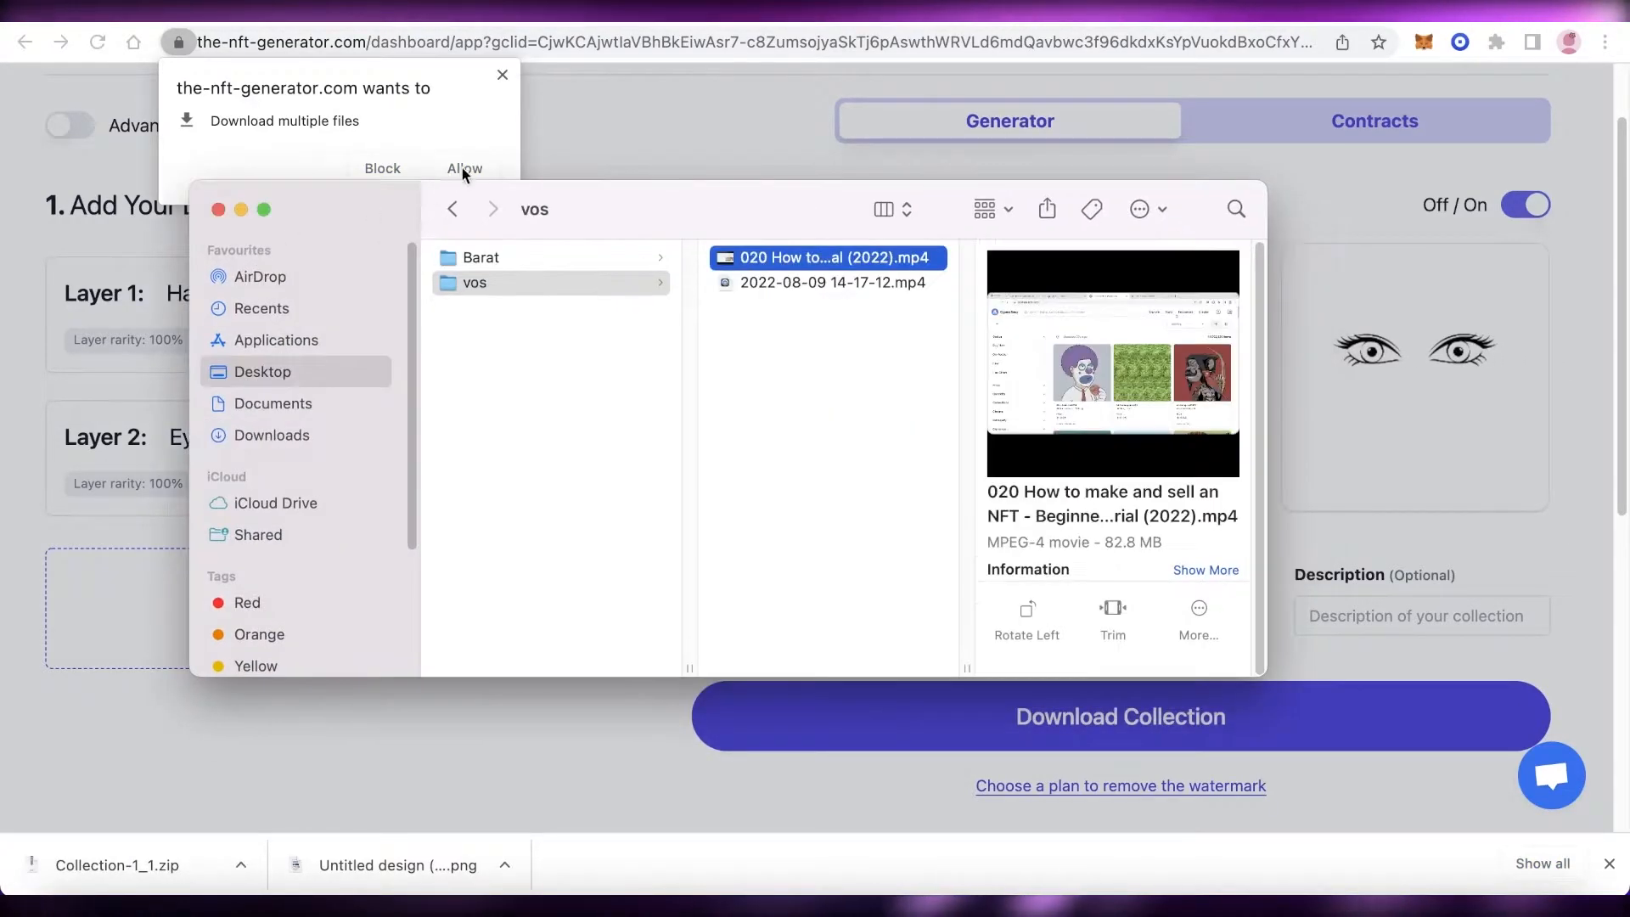
left_click(218, 210)
left_click(501, 77)
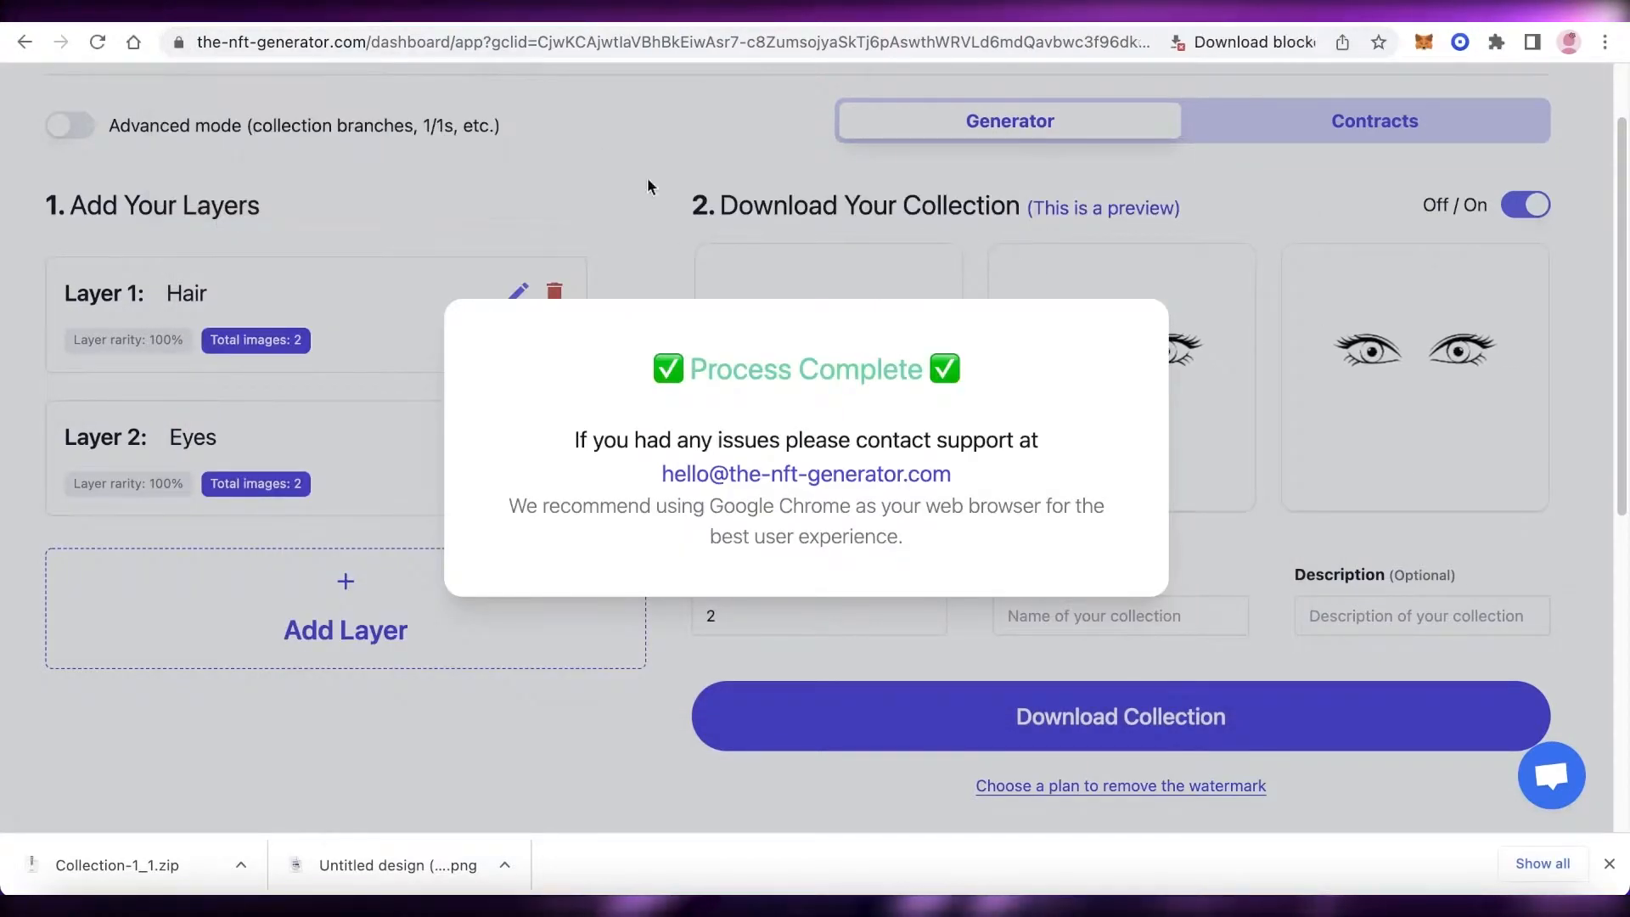
left_click(1197, 333)
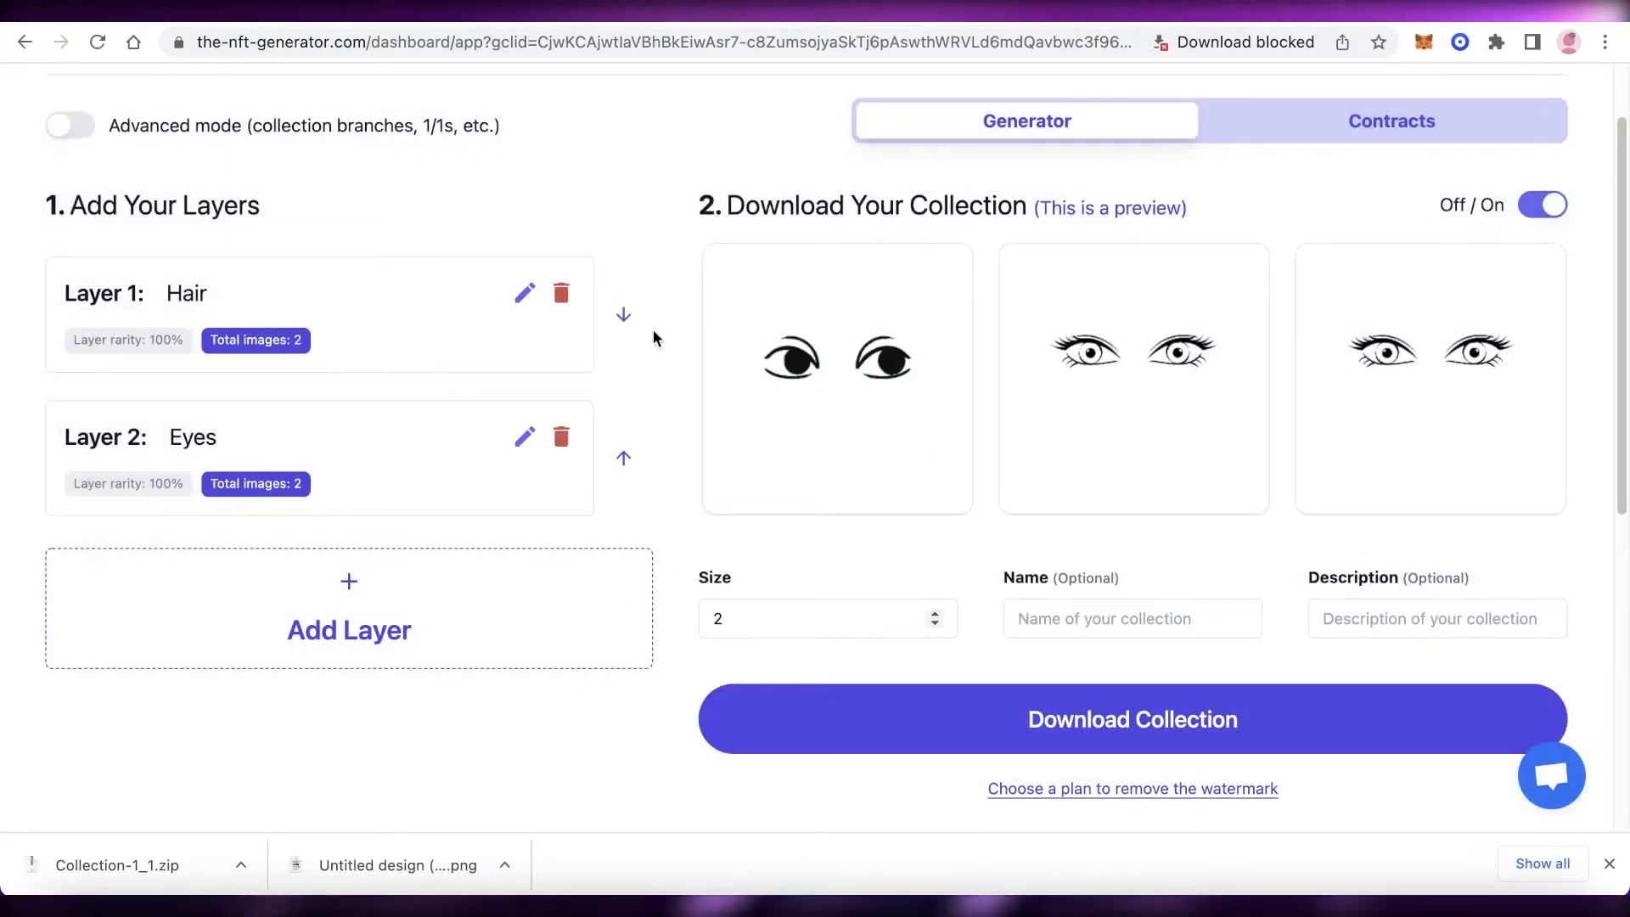
Reorder the layers so that Eyes is Layer 1 and Hair is Layer 2, and review the collection preview.
scroll(1153, 374, "down", 1)
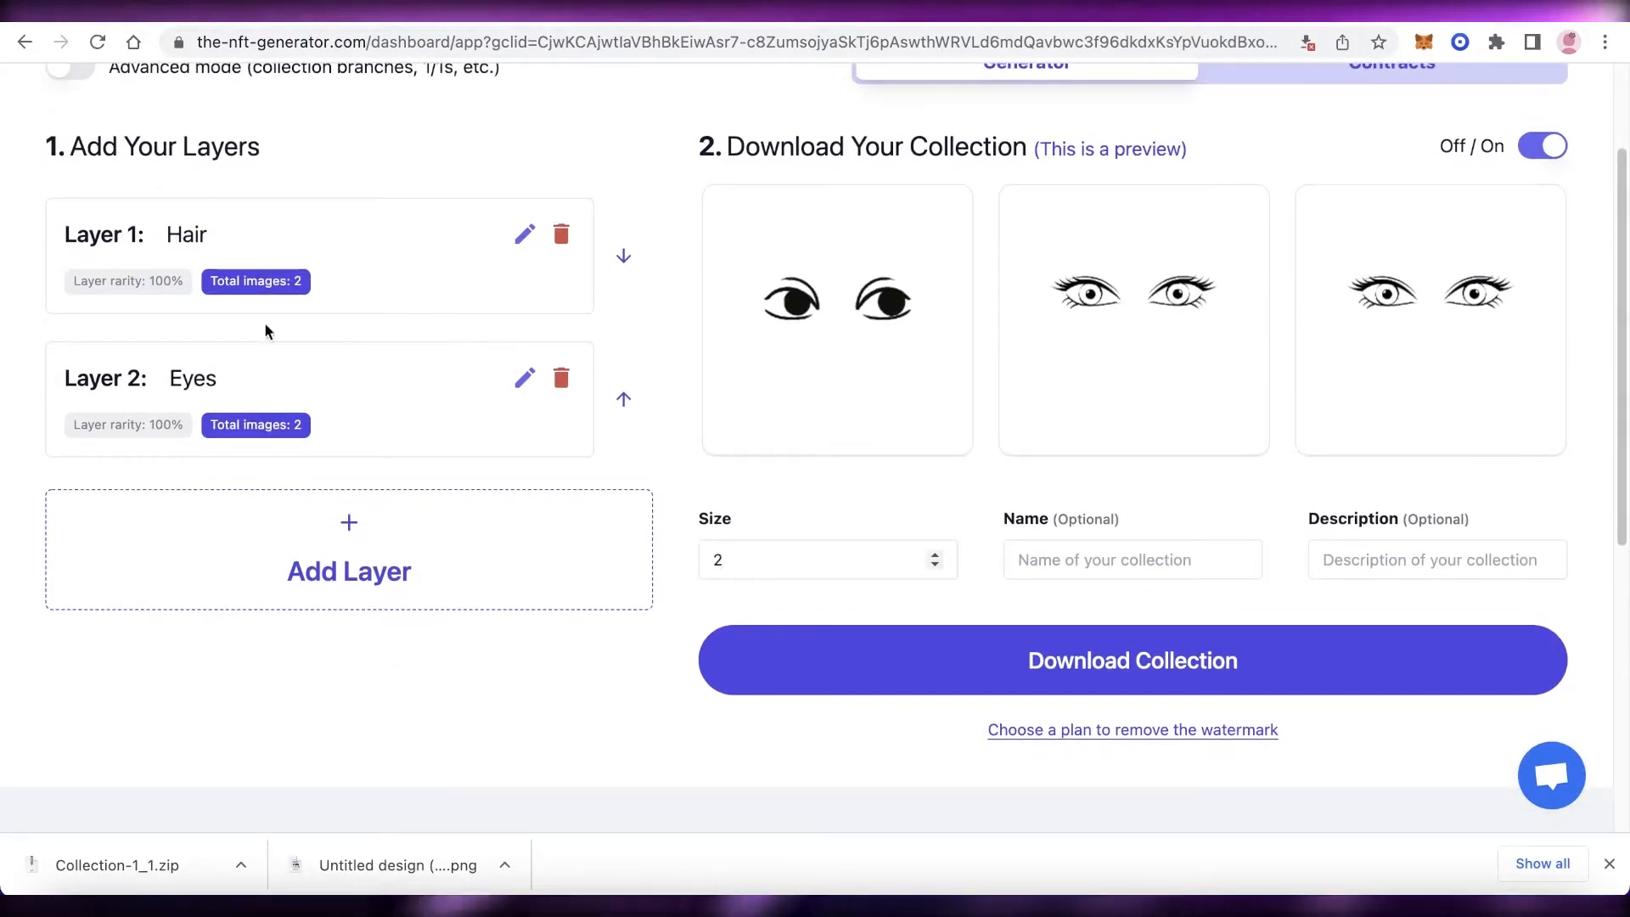
left_click_drag(149, 381, 188, 293)
scroll(270, 343, "down", 3)
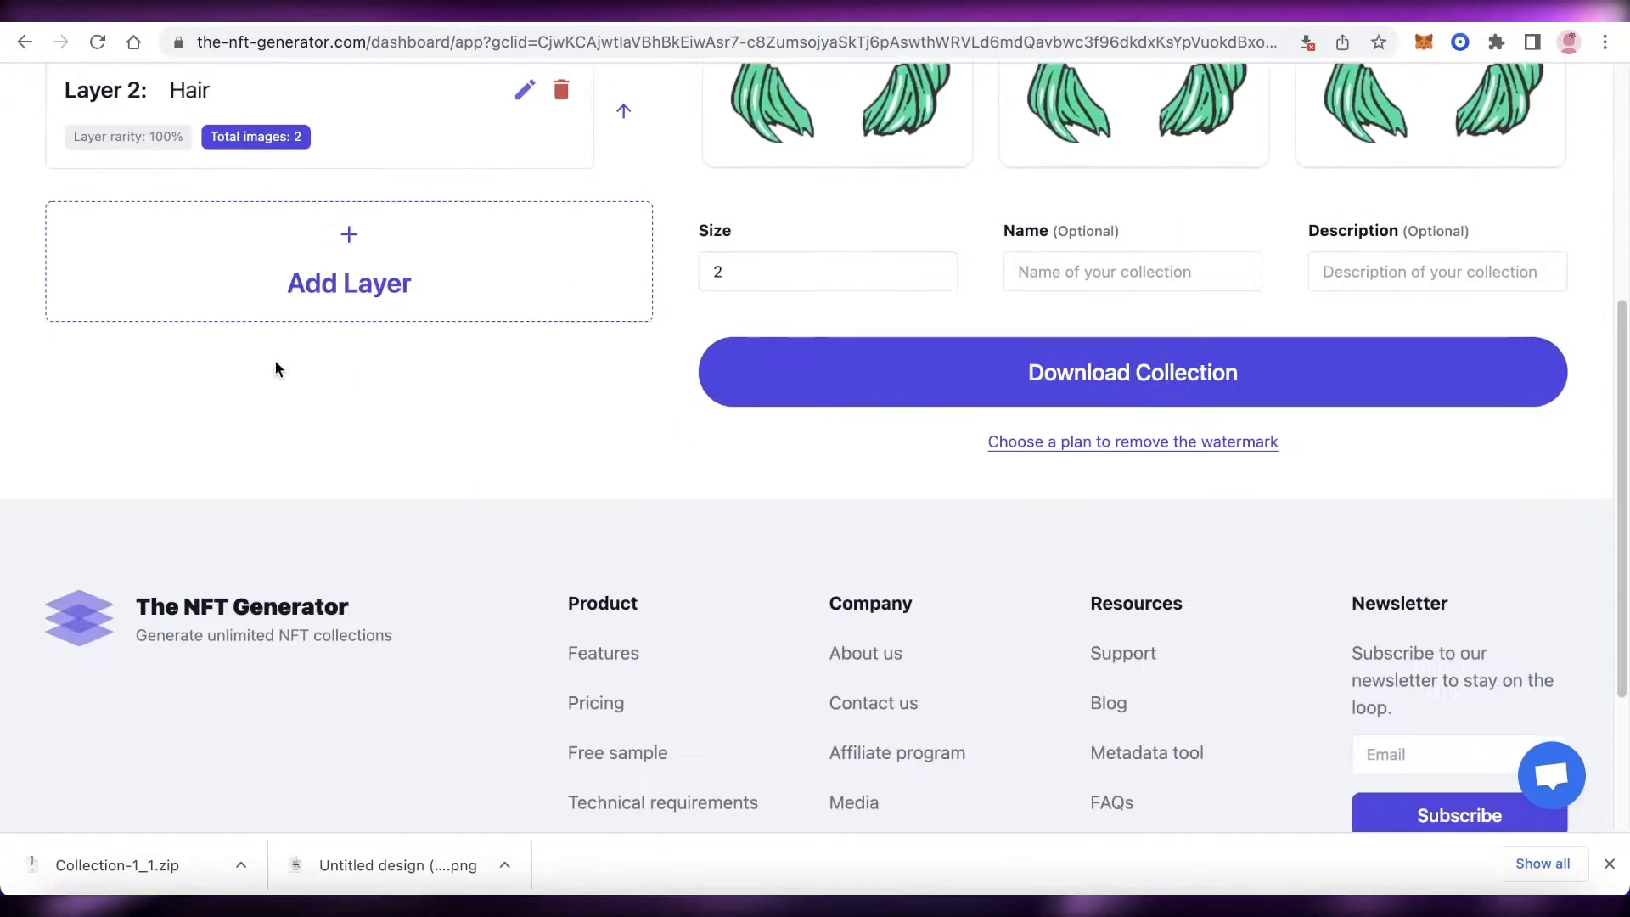
scroll(281, 357, "up", 2)
scroll(287, 356, "up", 5)
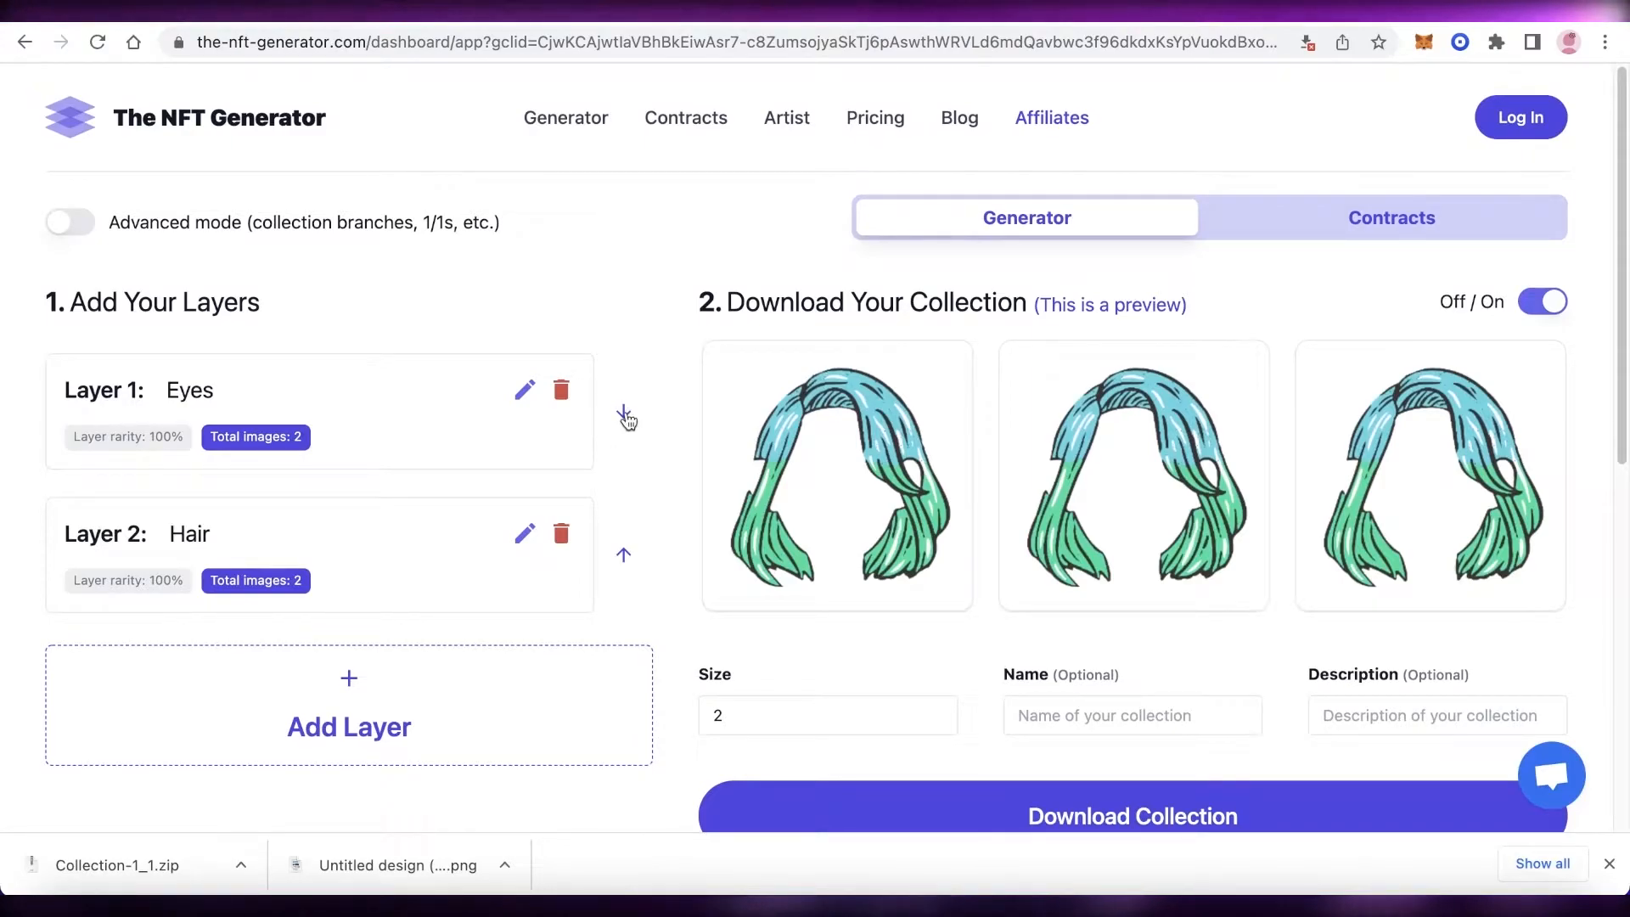
scroll(626, 419, "down", 1)
scroll(1490, 407, "down", 10)
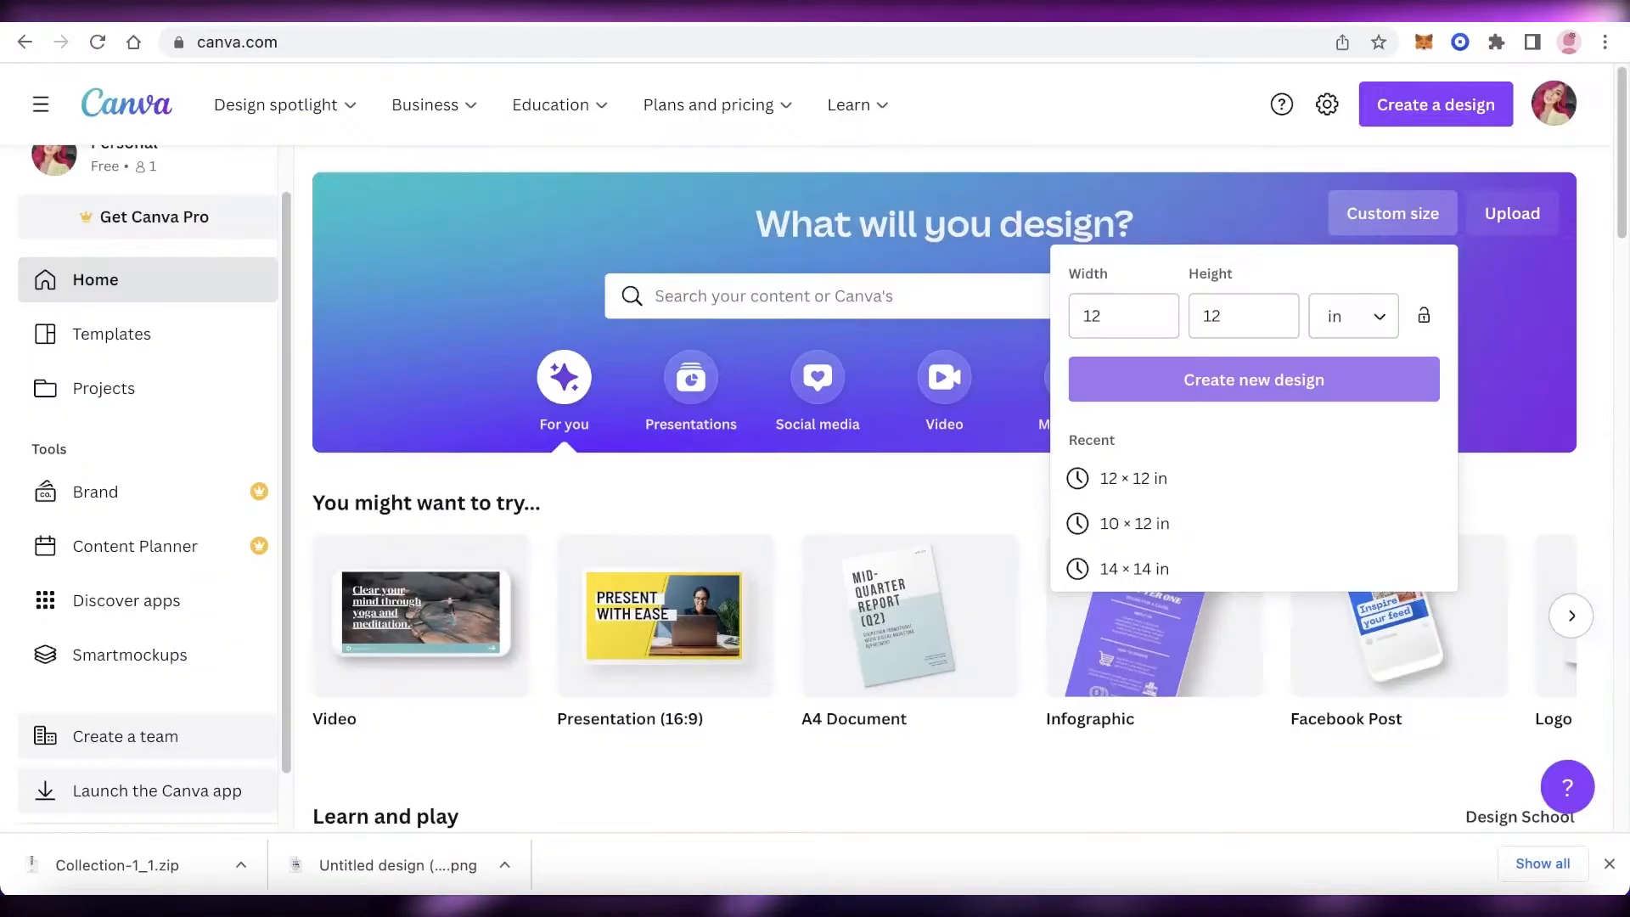
Switch to the Canva home page and dismiss the custom size options.
left_click(855, 180)
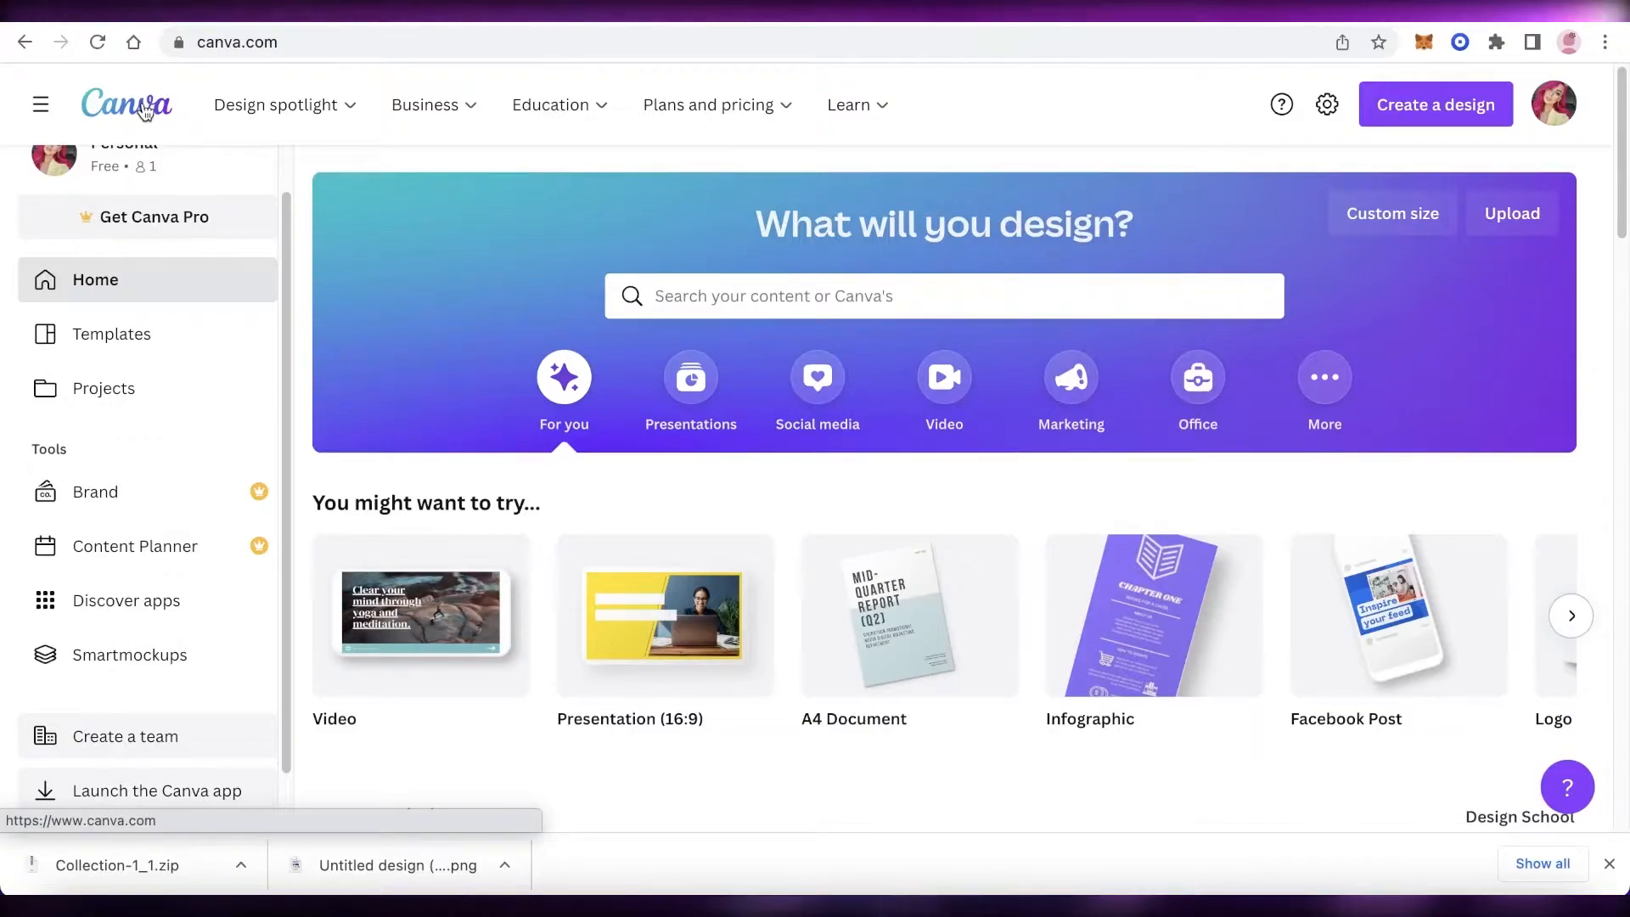
Dismiss the downloads bar and create a blank custom-size design of 12 × 12 in.
left_click(1607, 863)
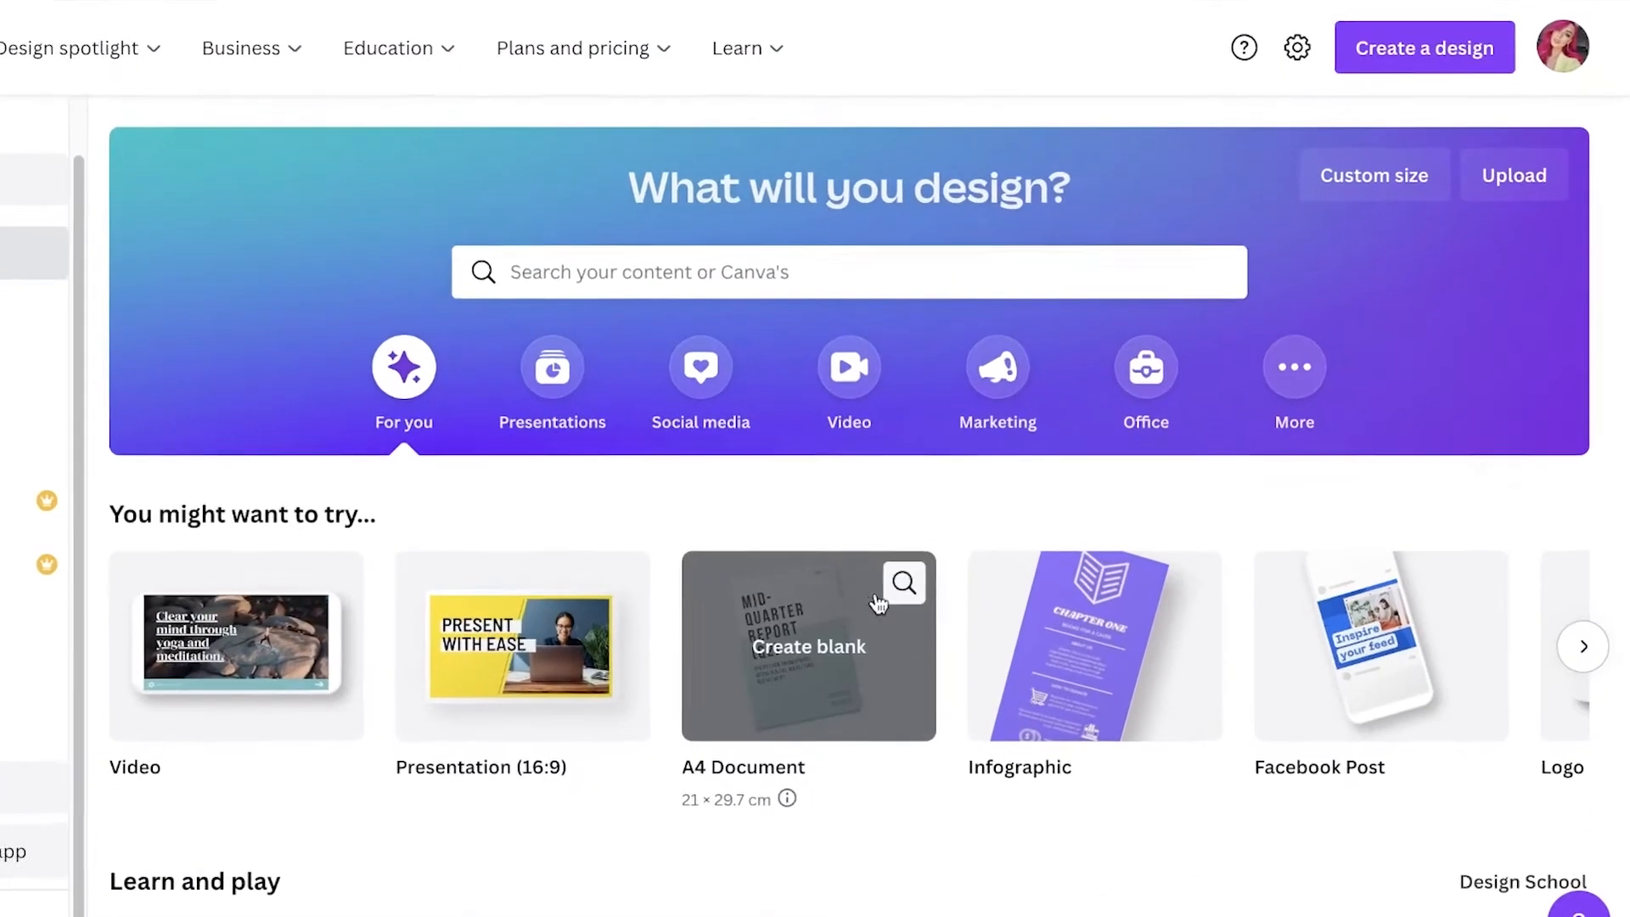
left_click(1421, 216)
left_click(1265, 257)
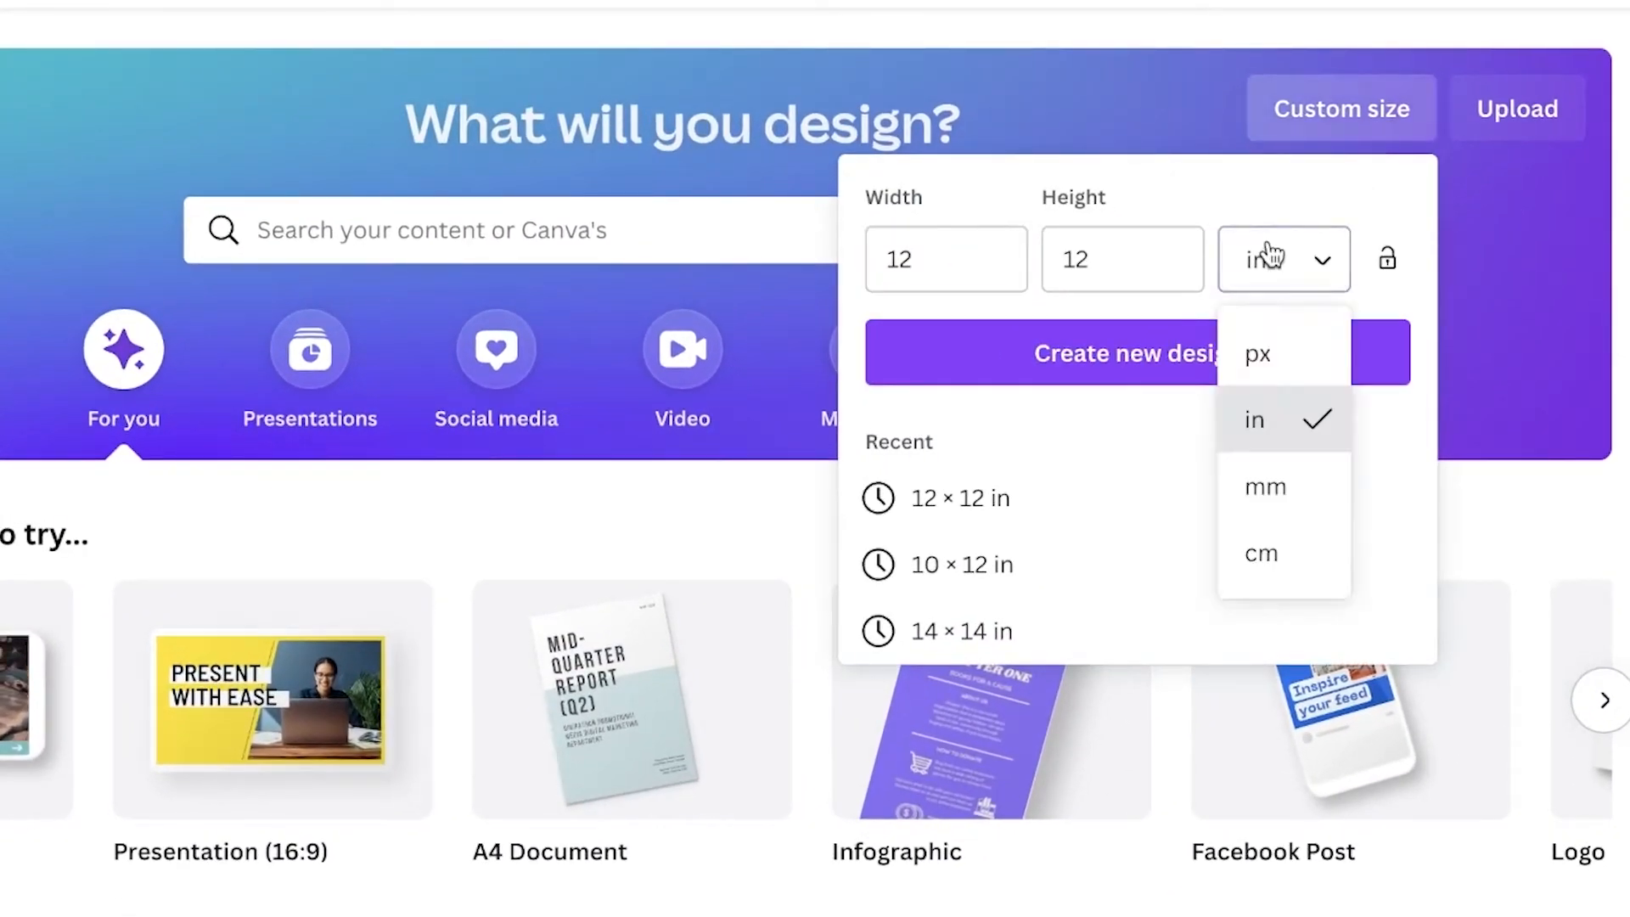
left_click(981, 187)
left_click(1039, 348)
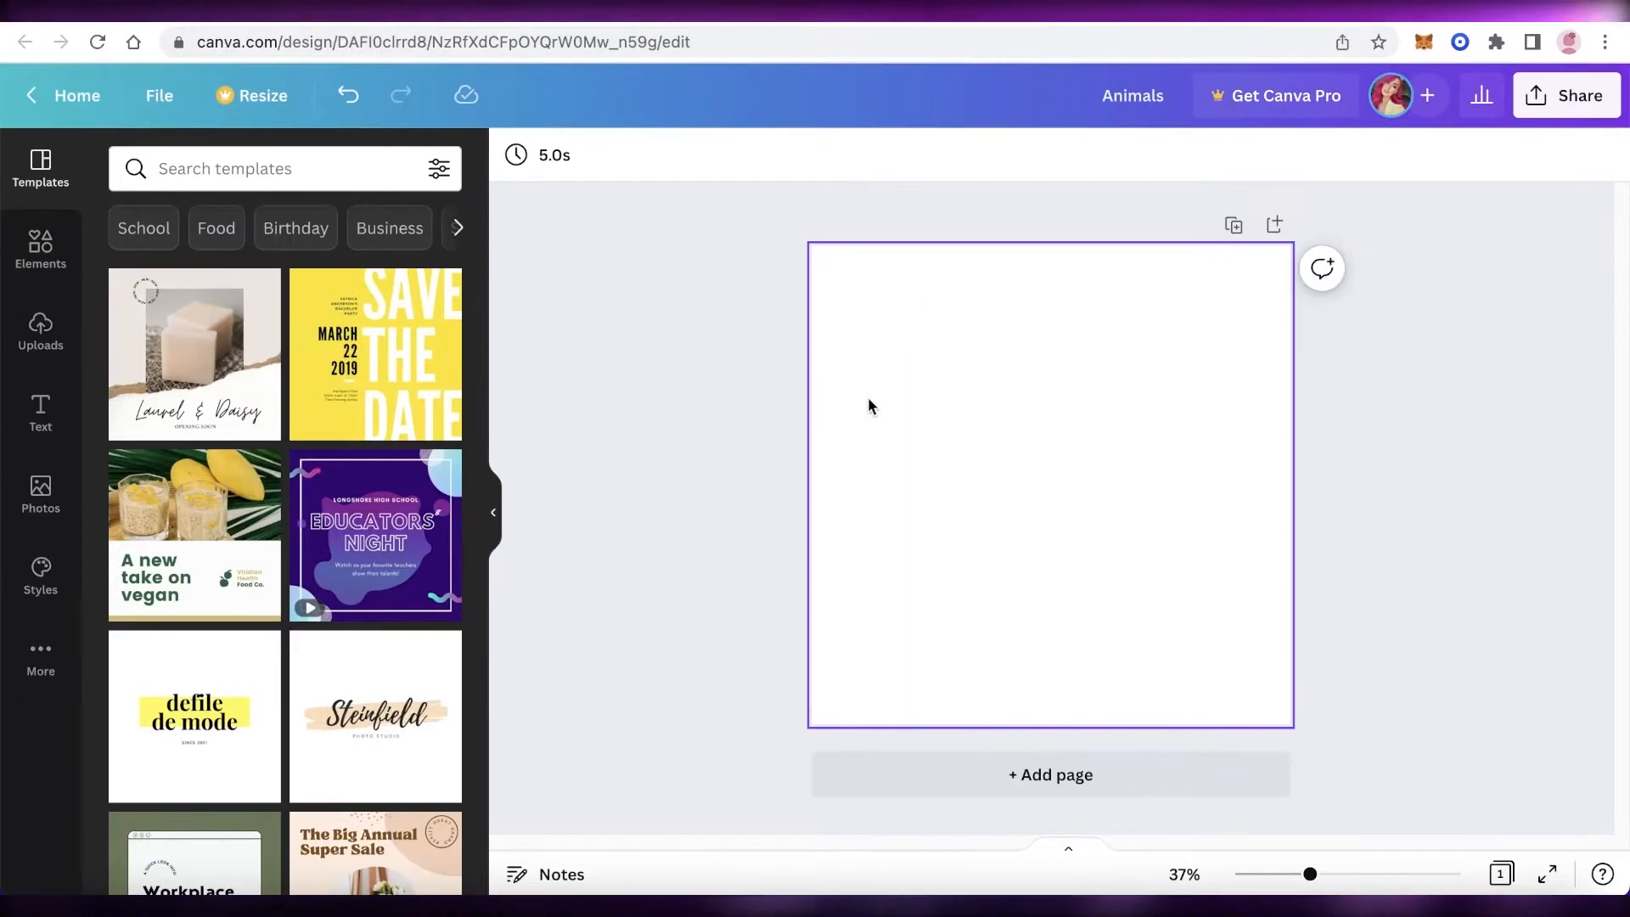
Set the blank page's background to a custom pale green.
left_click(867, 395)
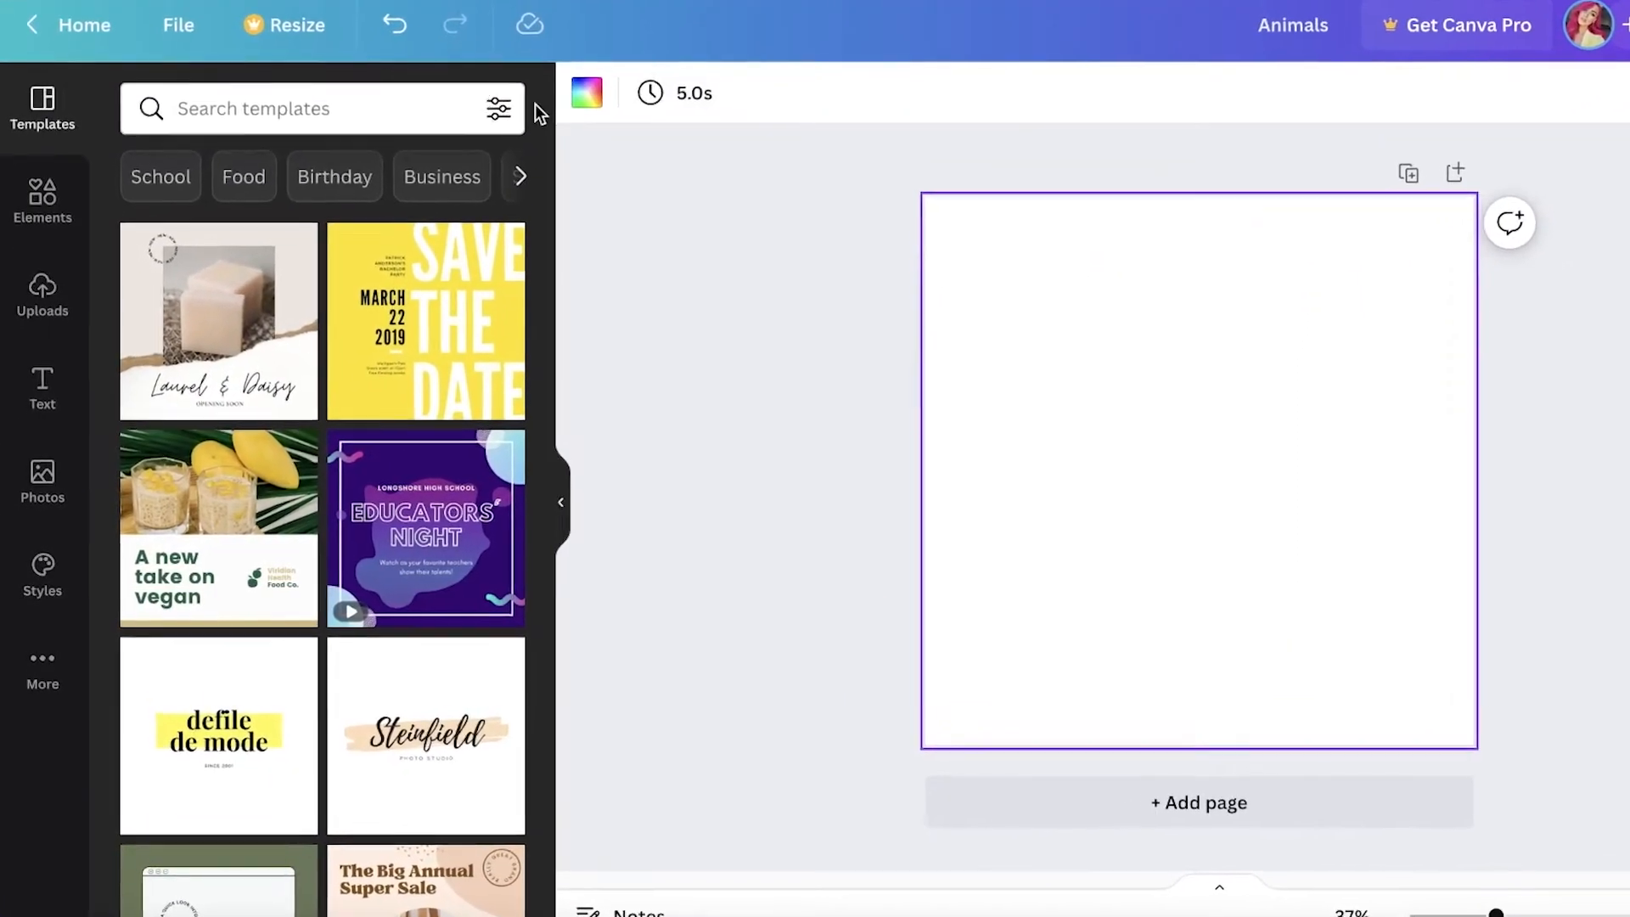
left_click(513, 153)
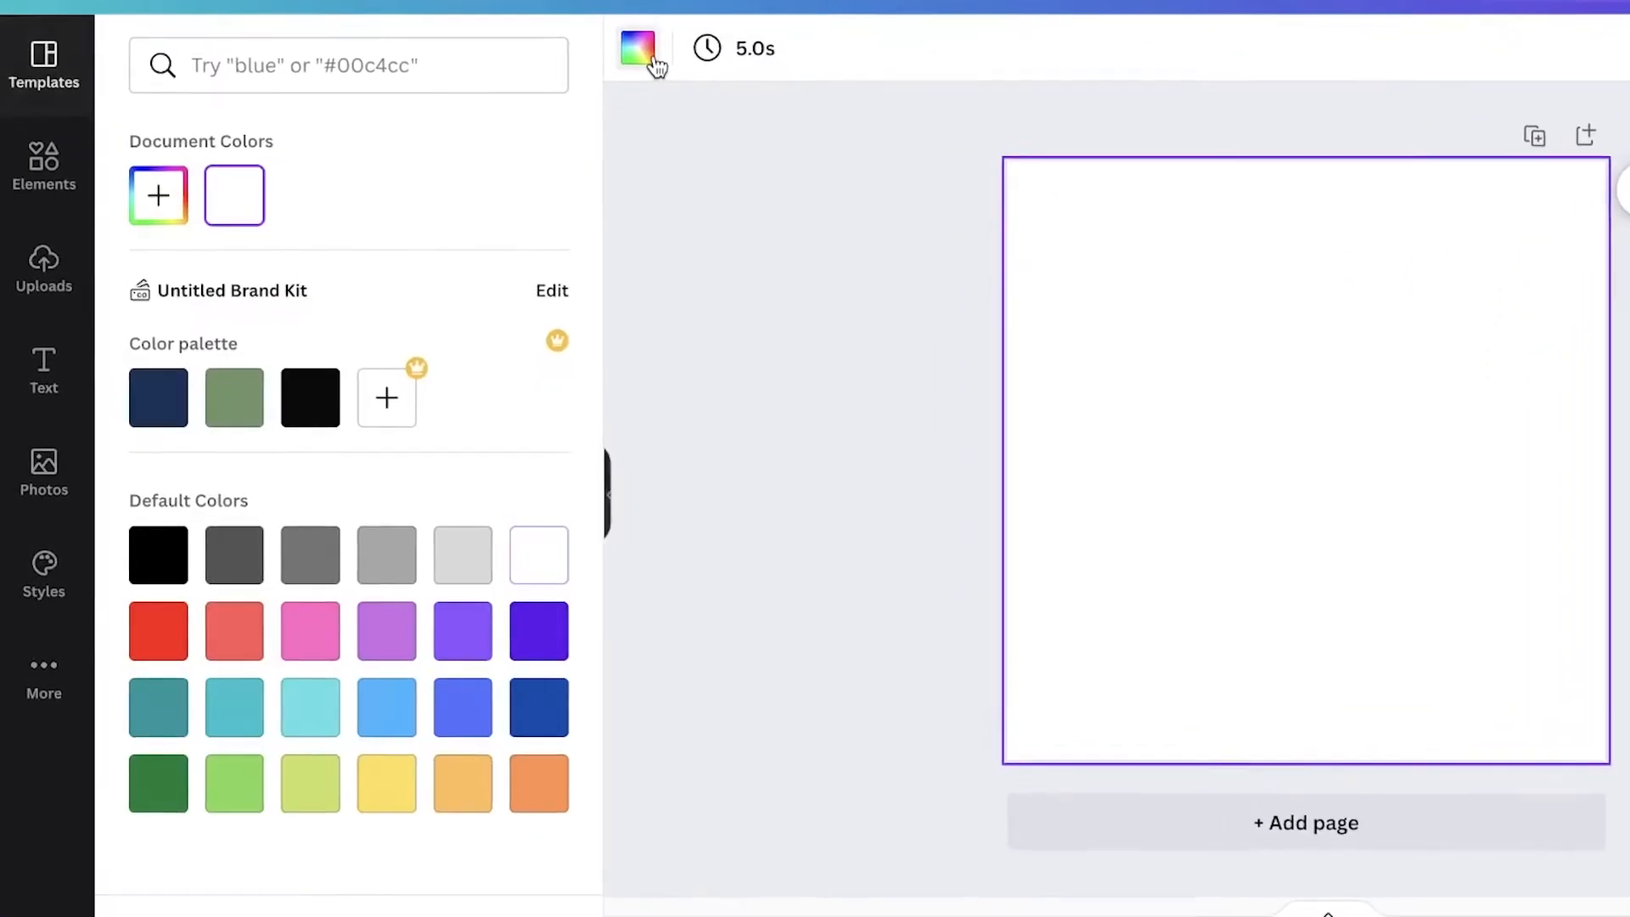
left_click(162, 182)
left_click(209, 256)
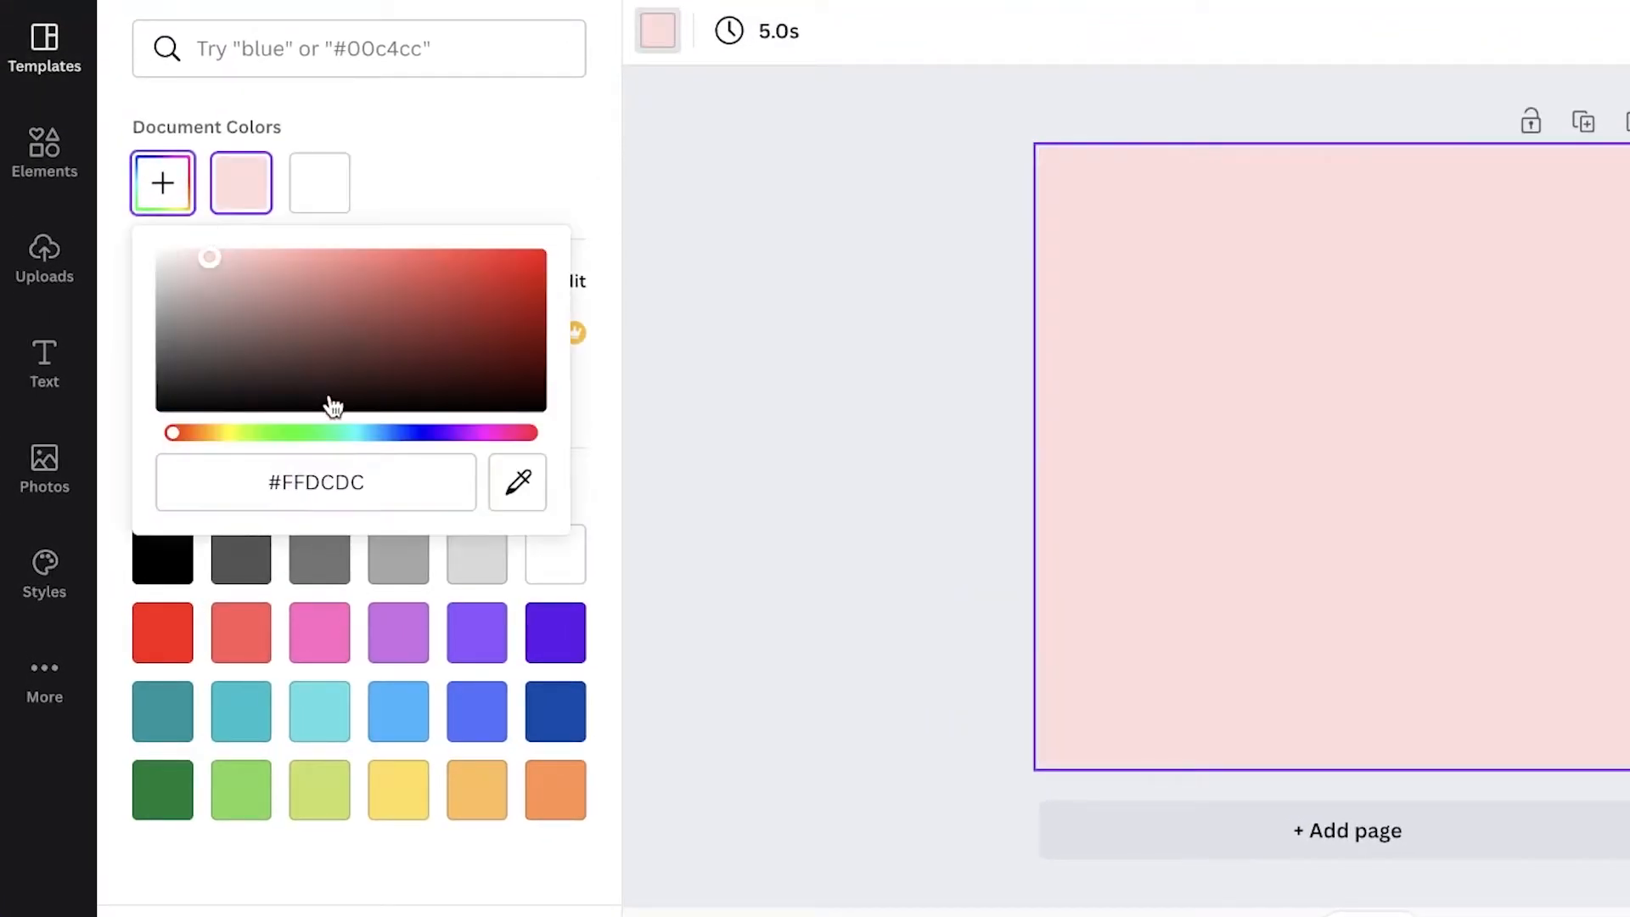
left_click(355, 435)
mouse_move(336, 340)
left_mouse_down()
mouse_move(346, 226)
mouse_move(228, 217)
left_mouse_up()
key("Escape")
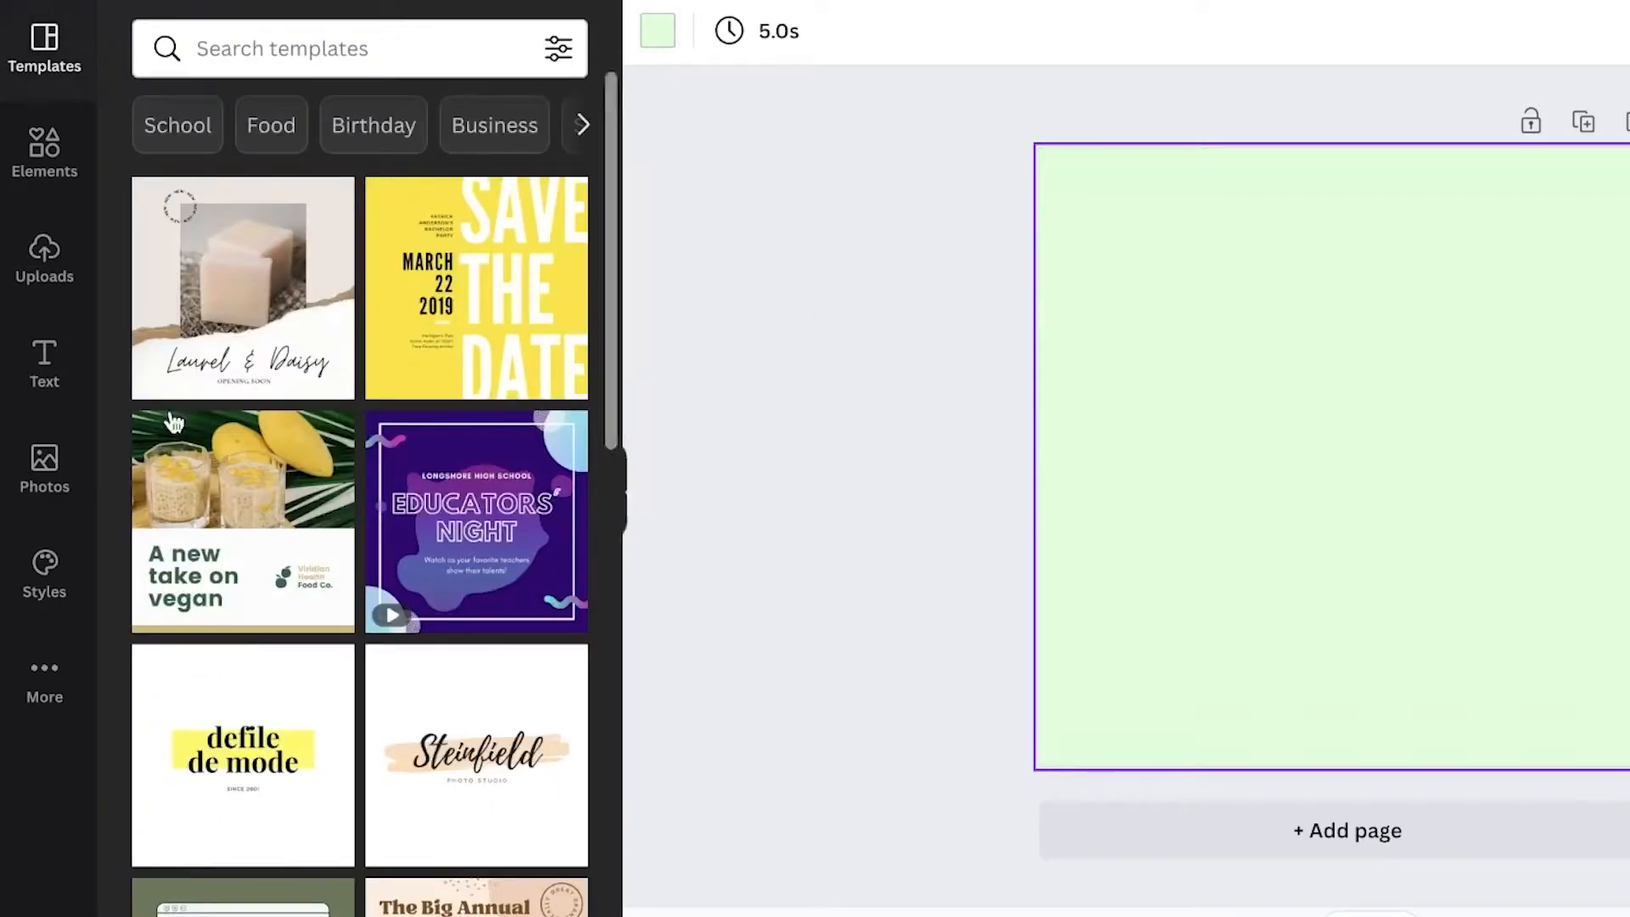
Search the elements library for "dear" and limit the results to graphics.
left_click(55, 274)
left_click(45, 157)
left_click(414, 50)
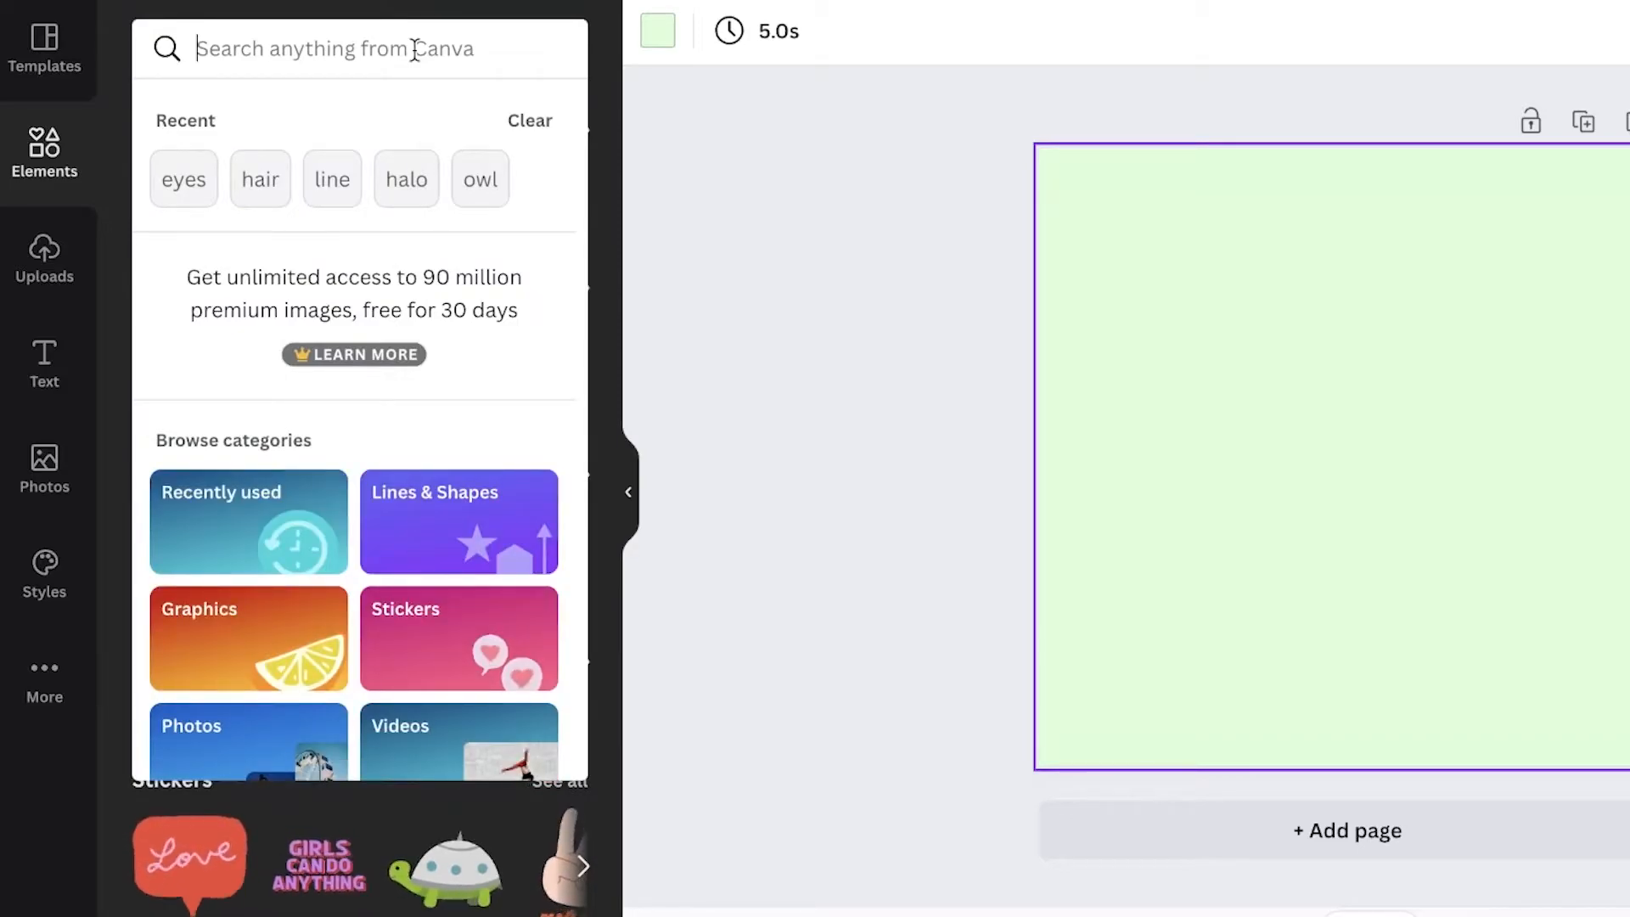
type("dear")
key("Return")
left_click(277, 127)
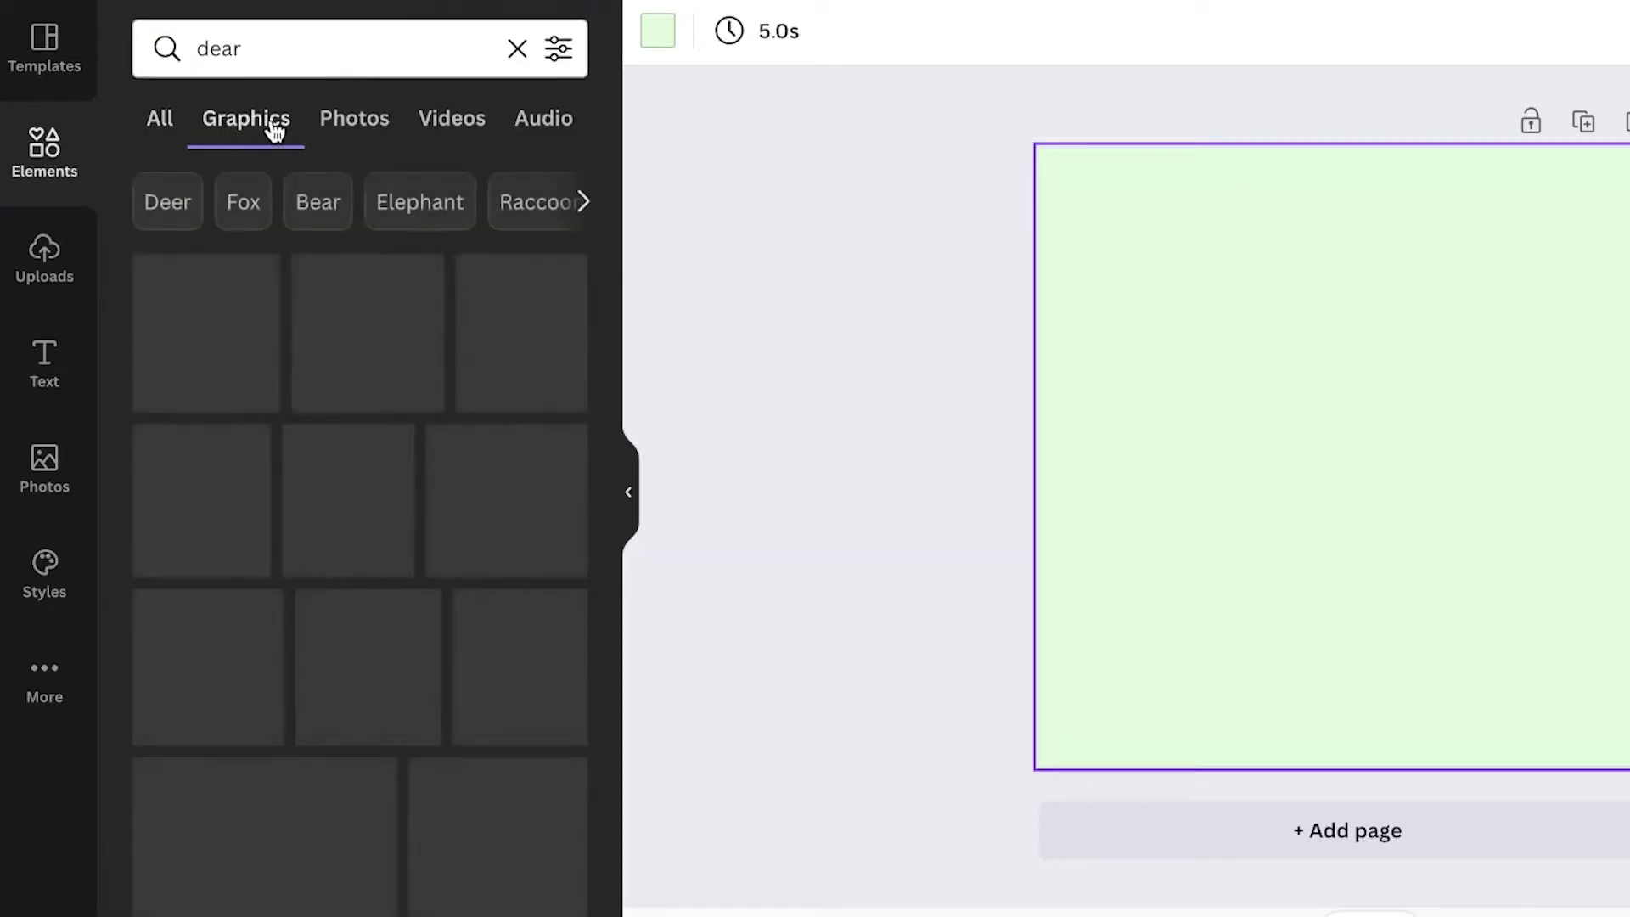
Look through the graphics results for a suitable deer illustration for the page.
scroll(429, 258, "down", 4)
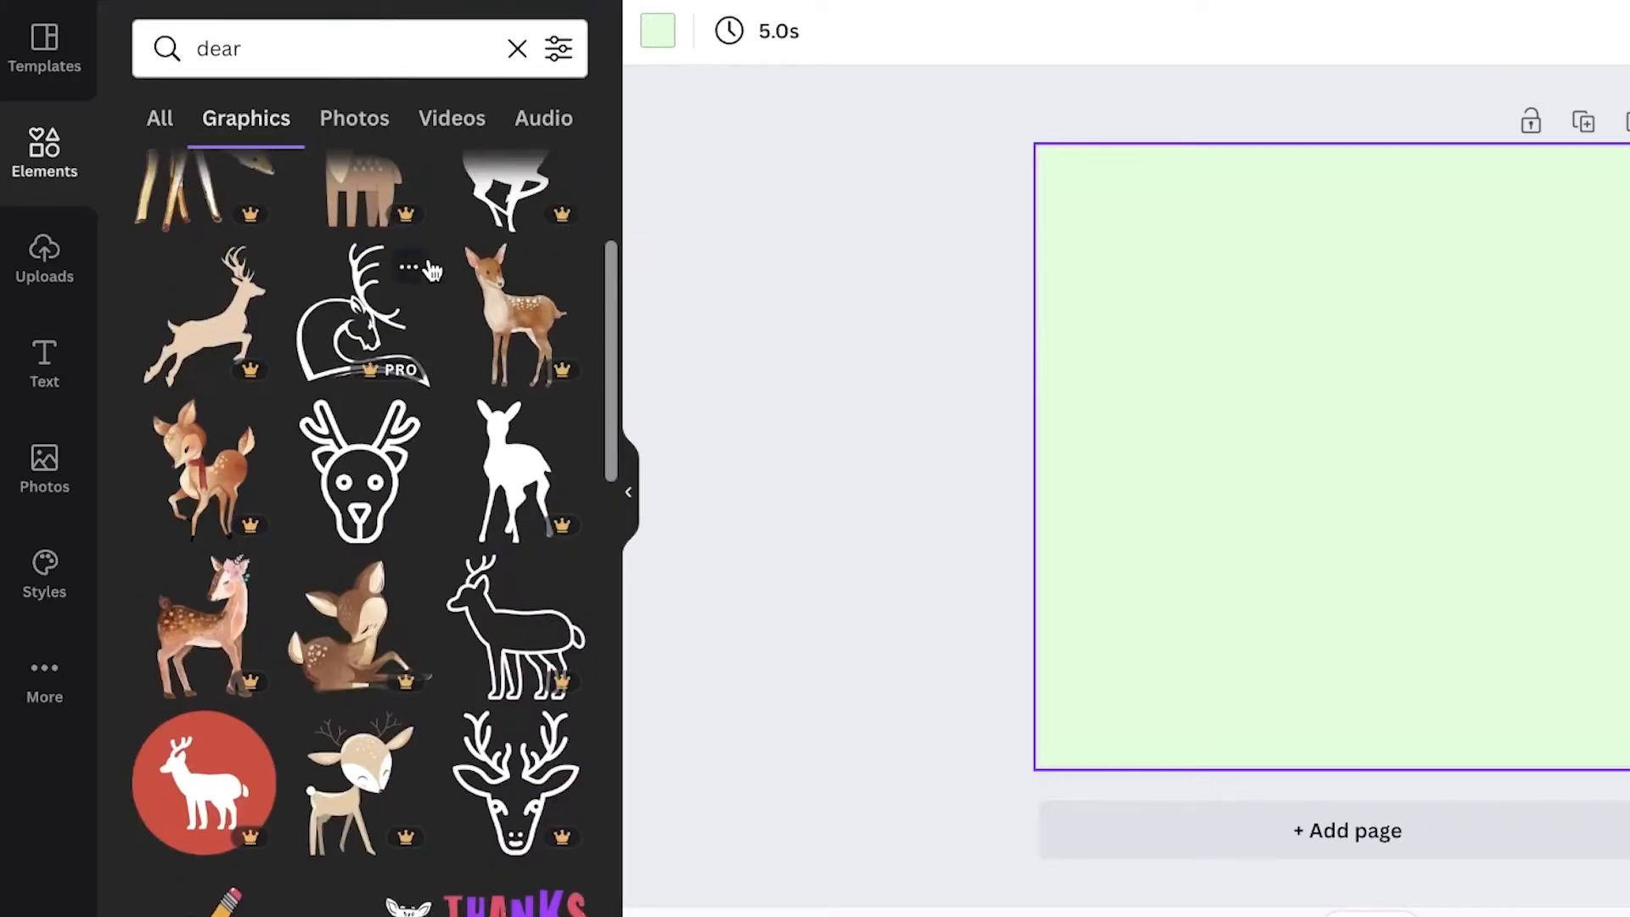
scroll(193, 519, "down", 7)
scroll(120, 509, "down", 3)
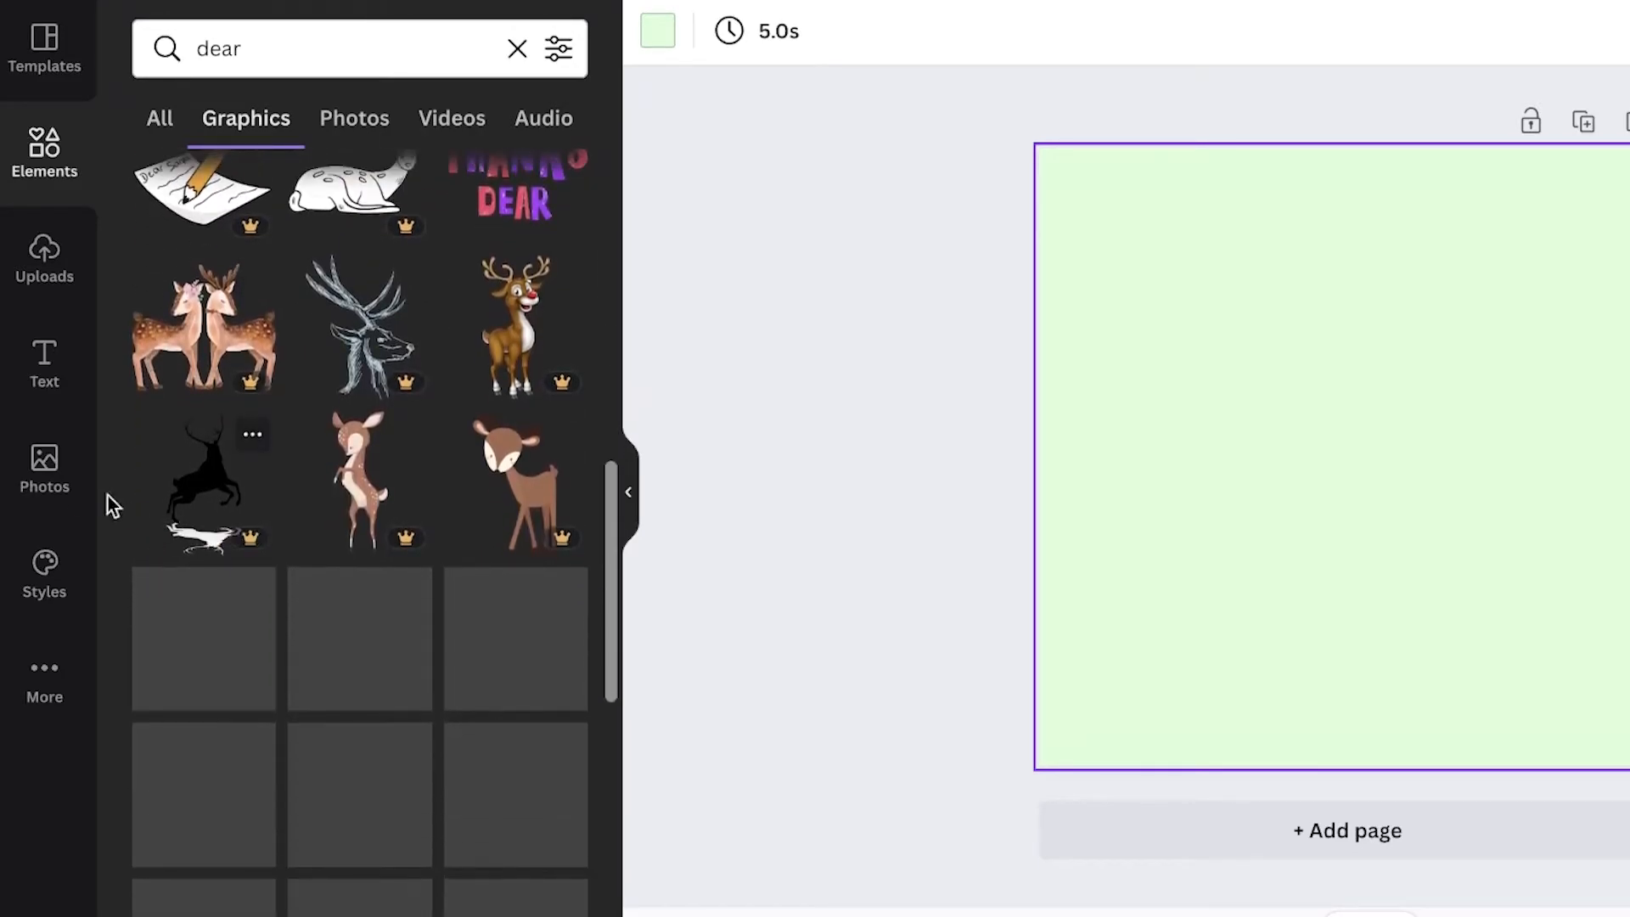
scroll(410, 502, "down", 8)
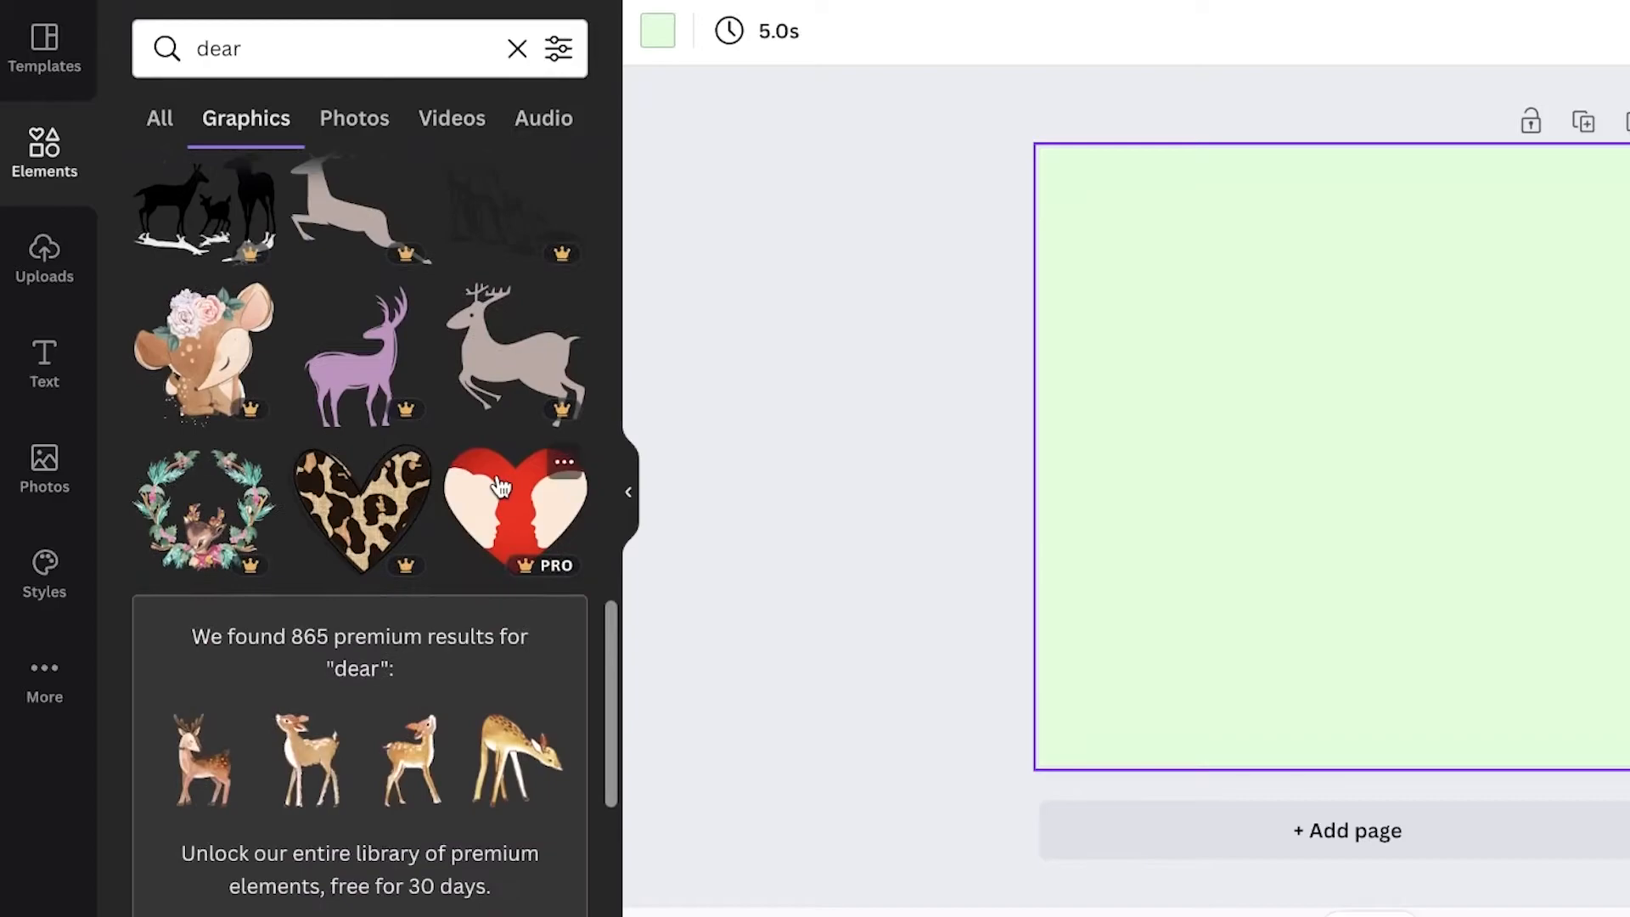
scroll(501, 490, "down", 8)
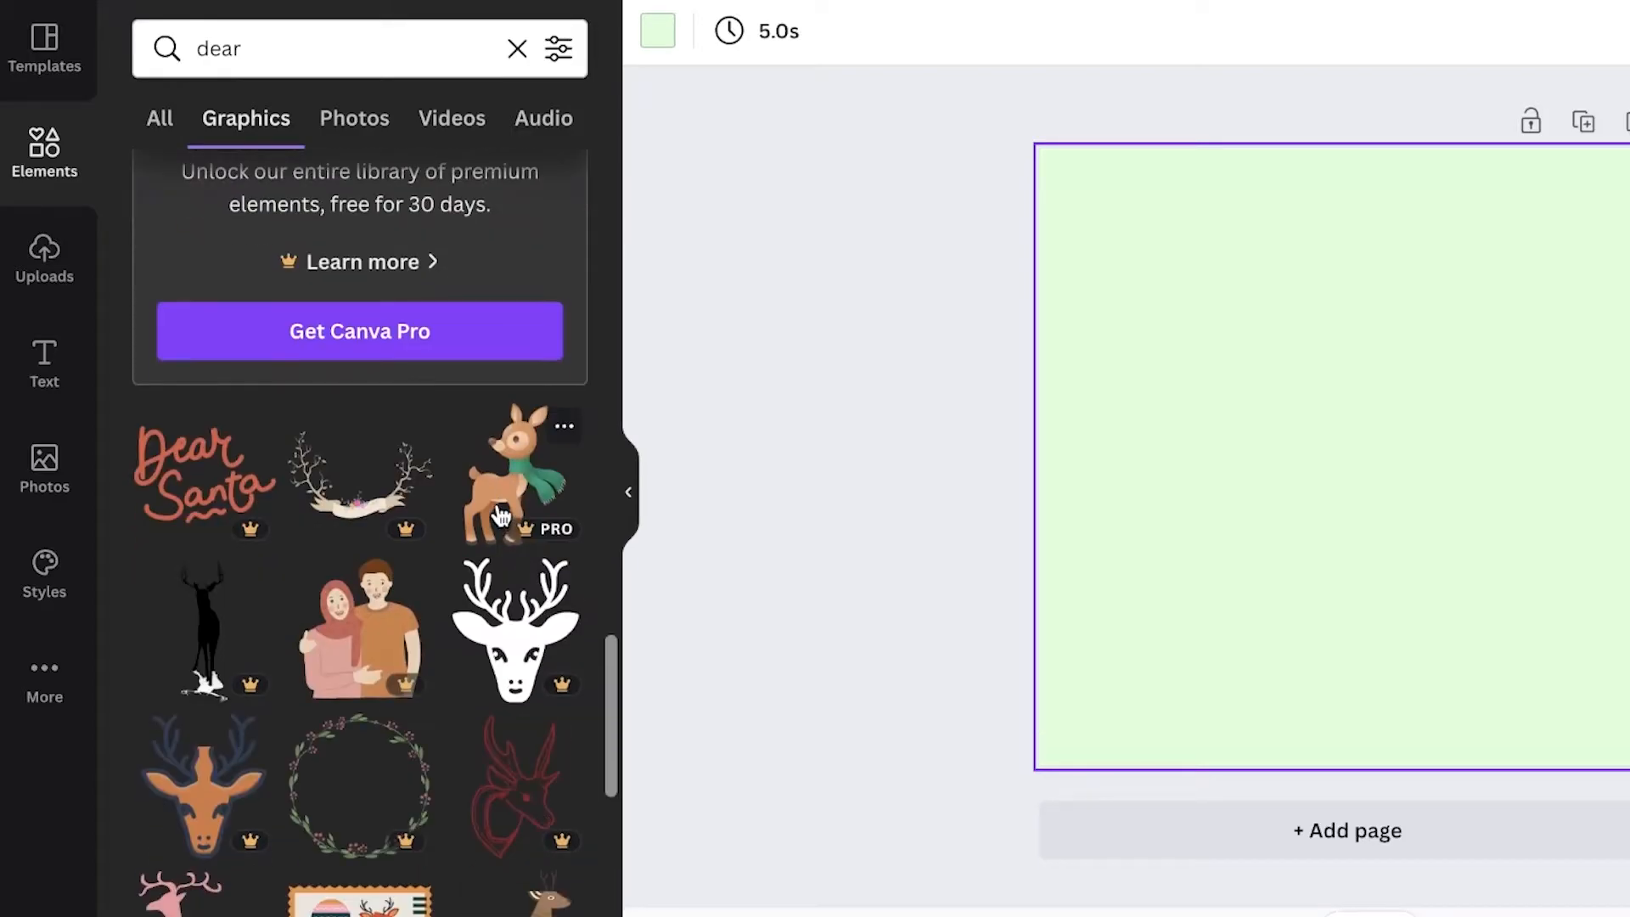
scroll(501, 515, "down", 5)
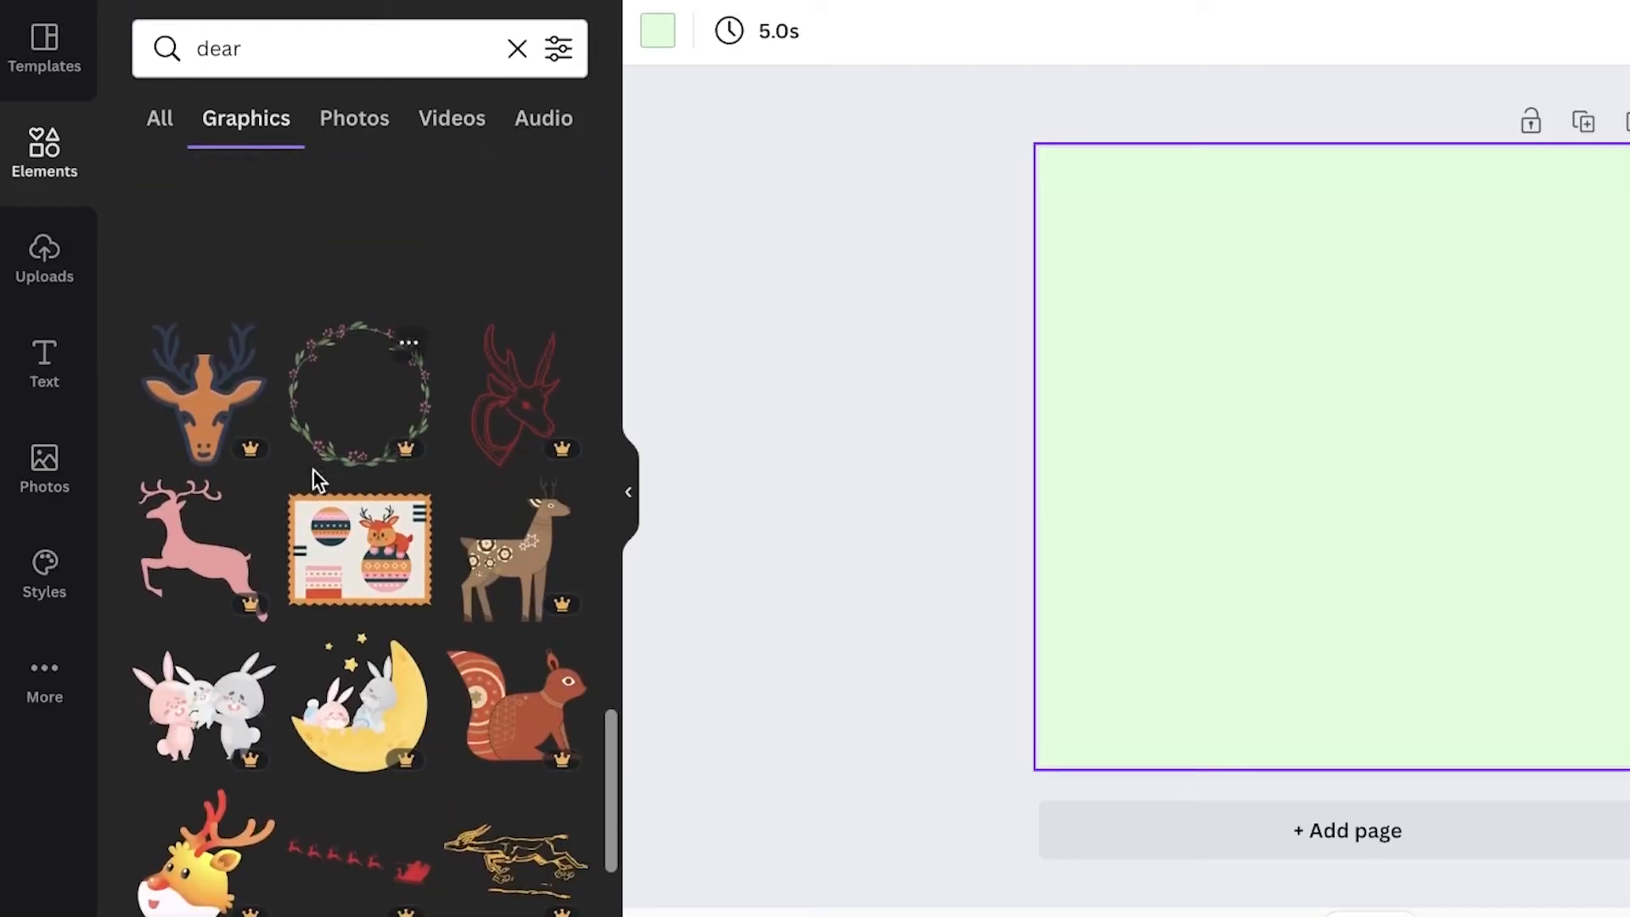
scroll(244, 543, "down", 5)
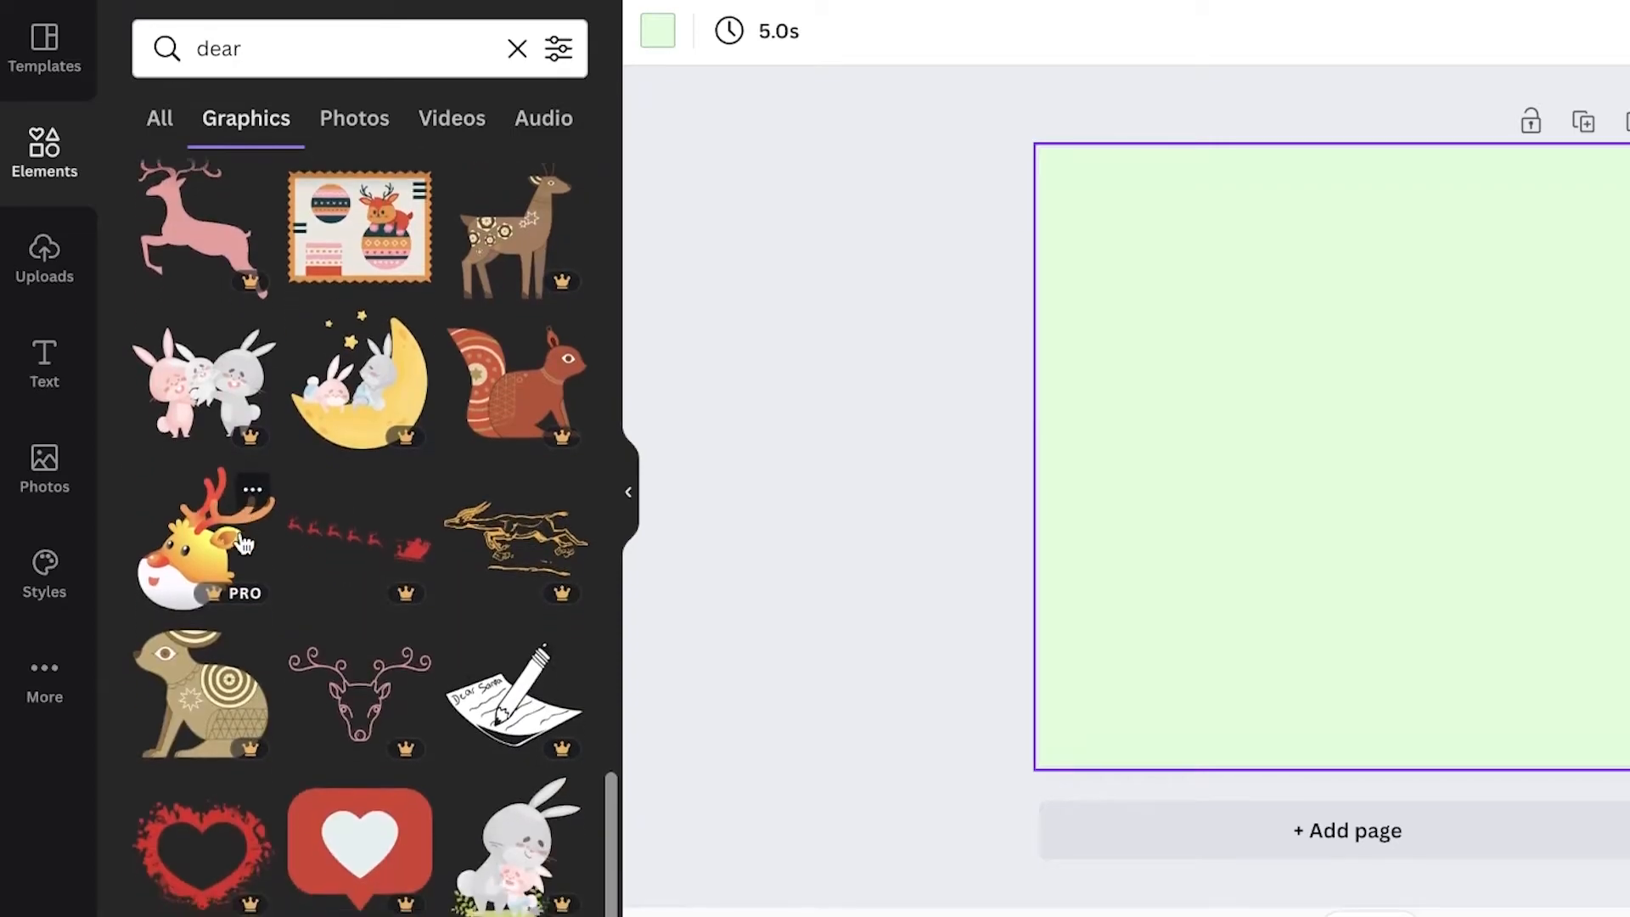
scroll(243, 544, "down", 10)
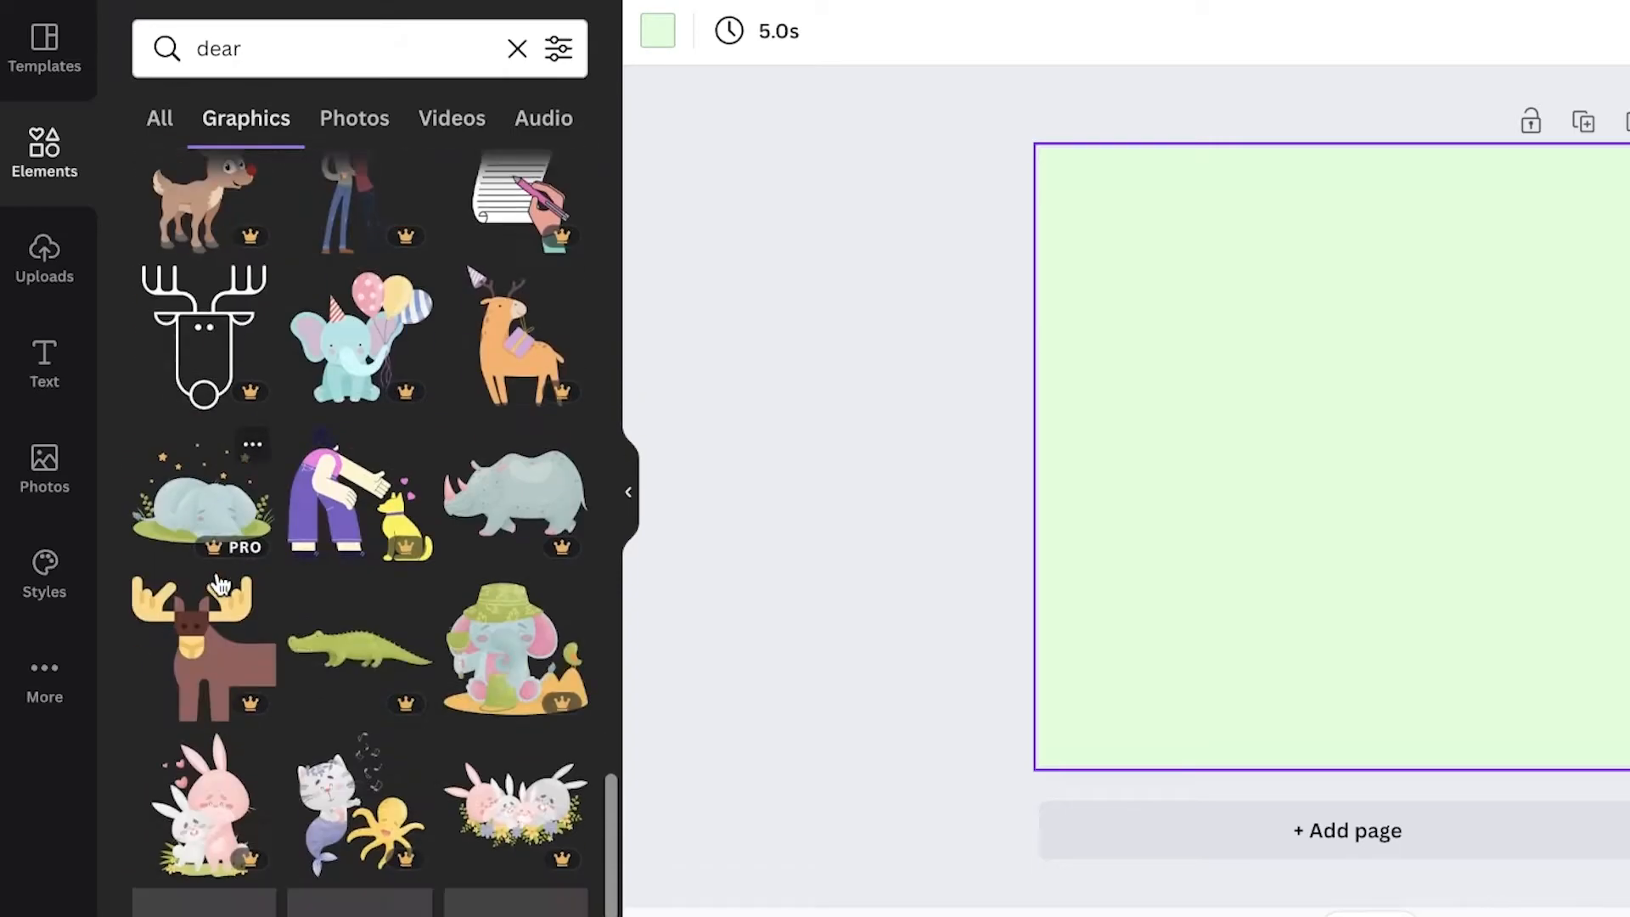
scroll(219, 584, "down", 1)
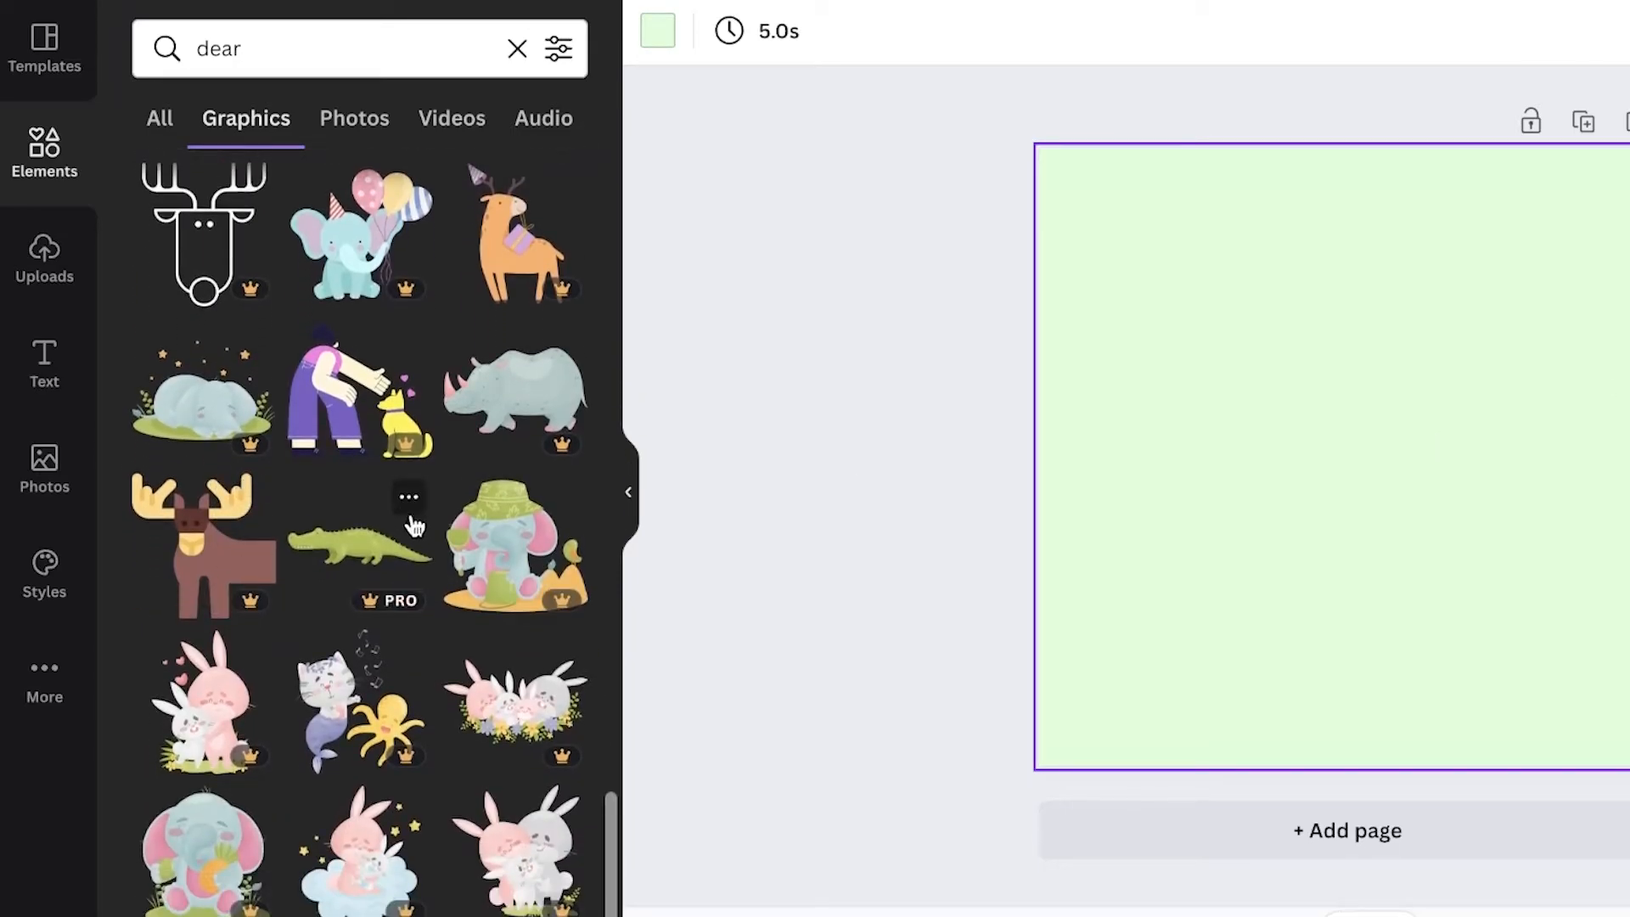
scroll(413, 524, "down", 12)
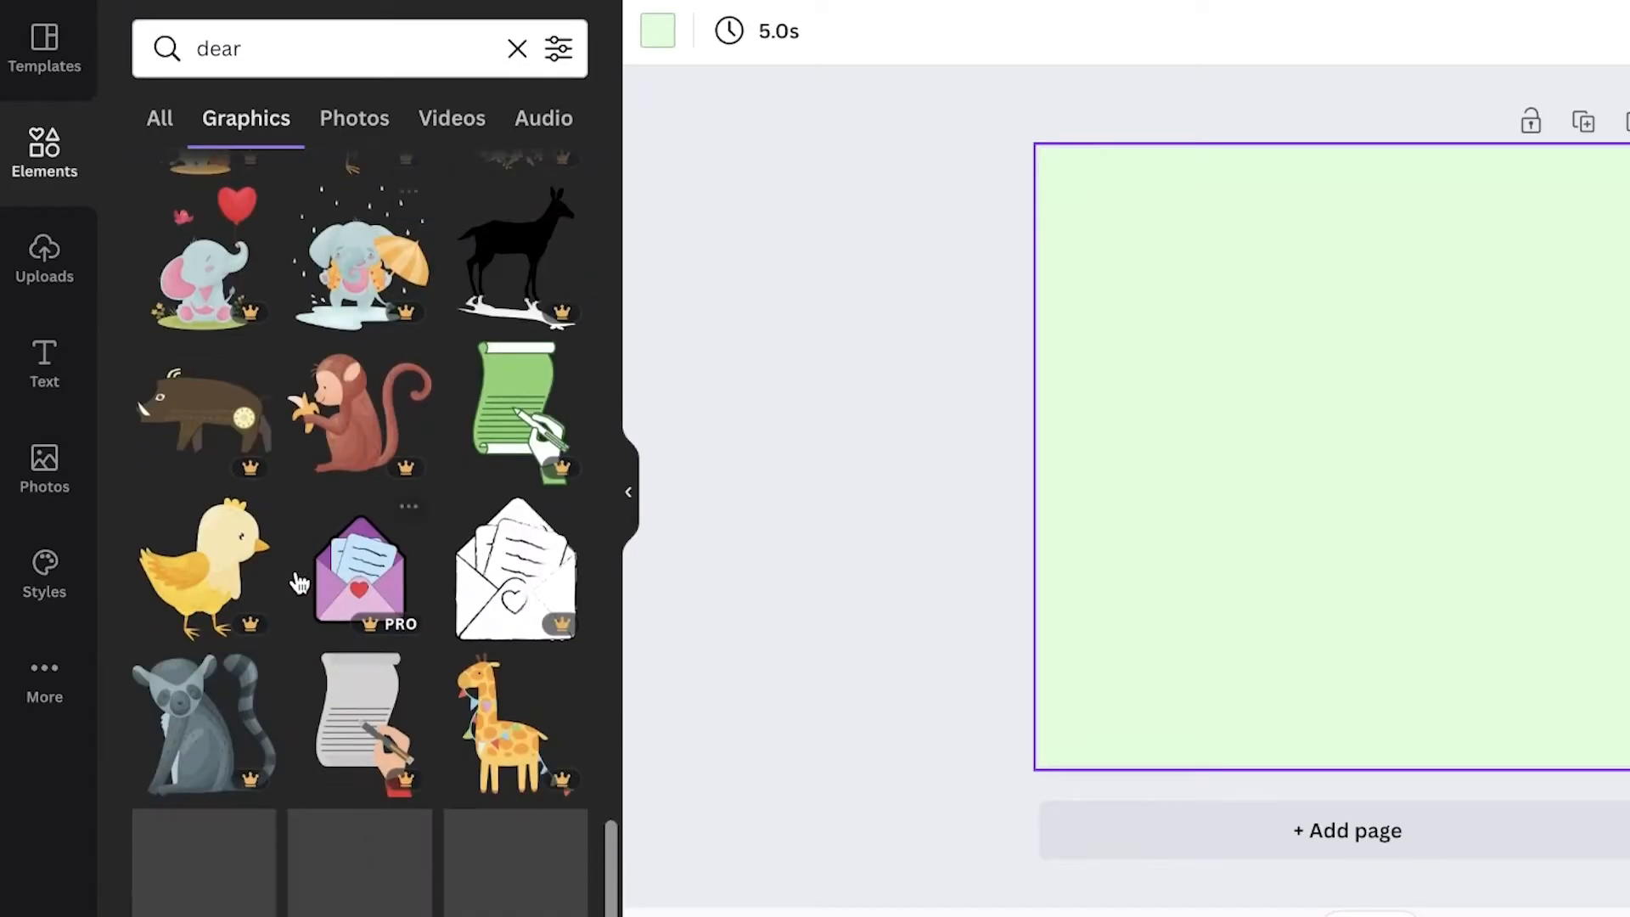
scroll(433, 614, "up", 6)
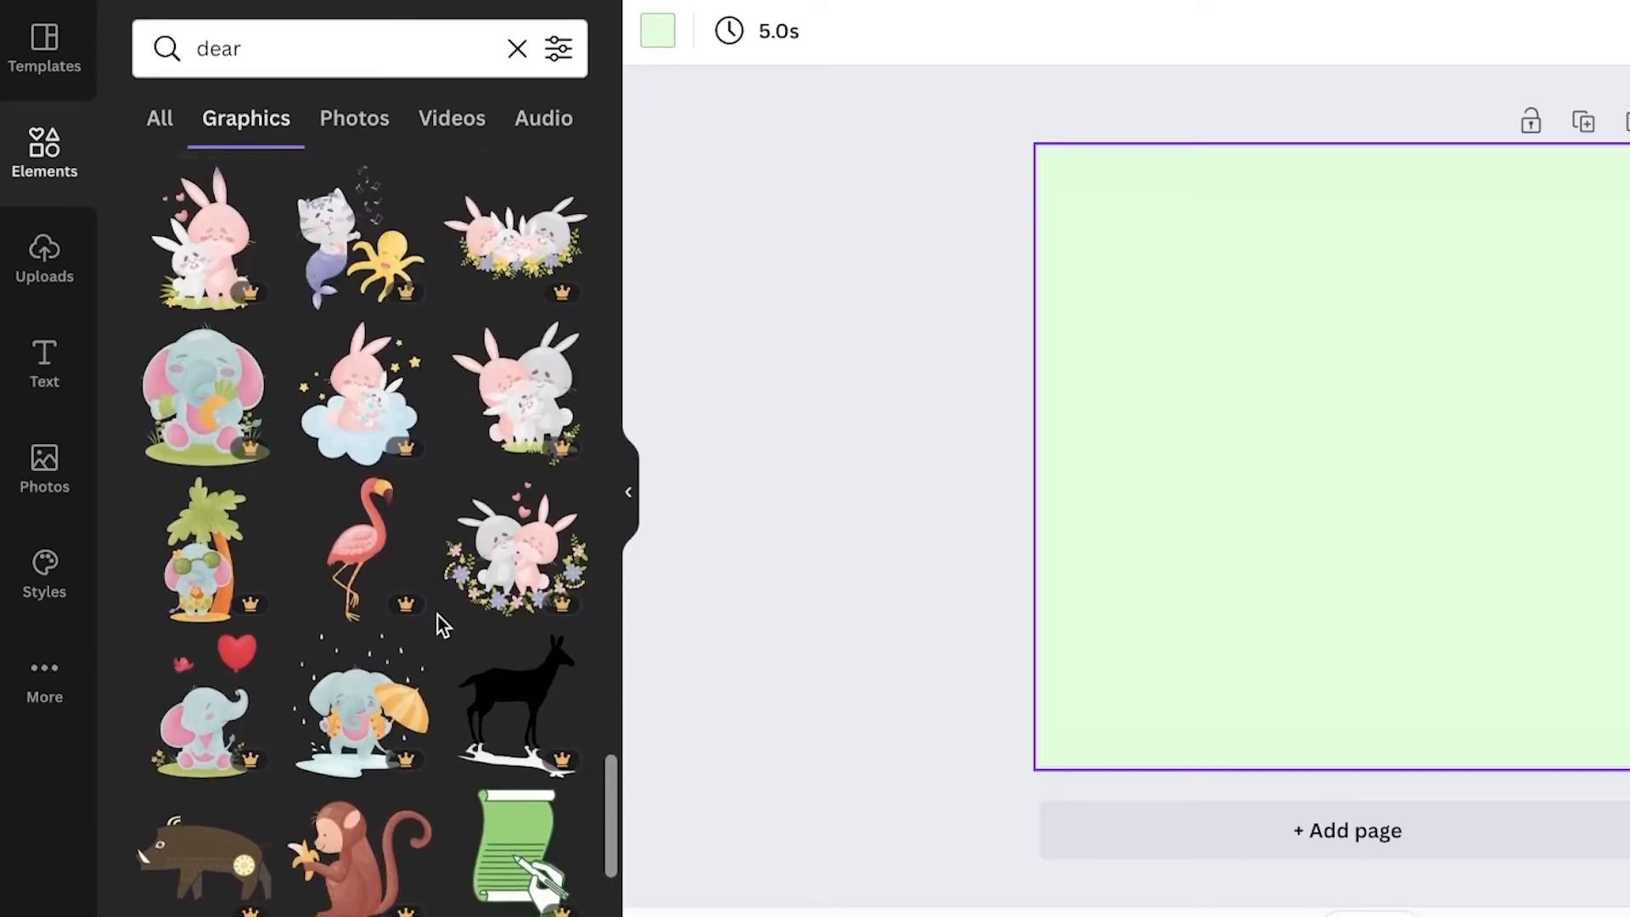
scroll(265, 516, "down", 15)
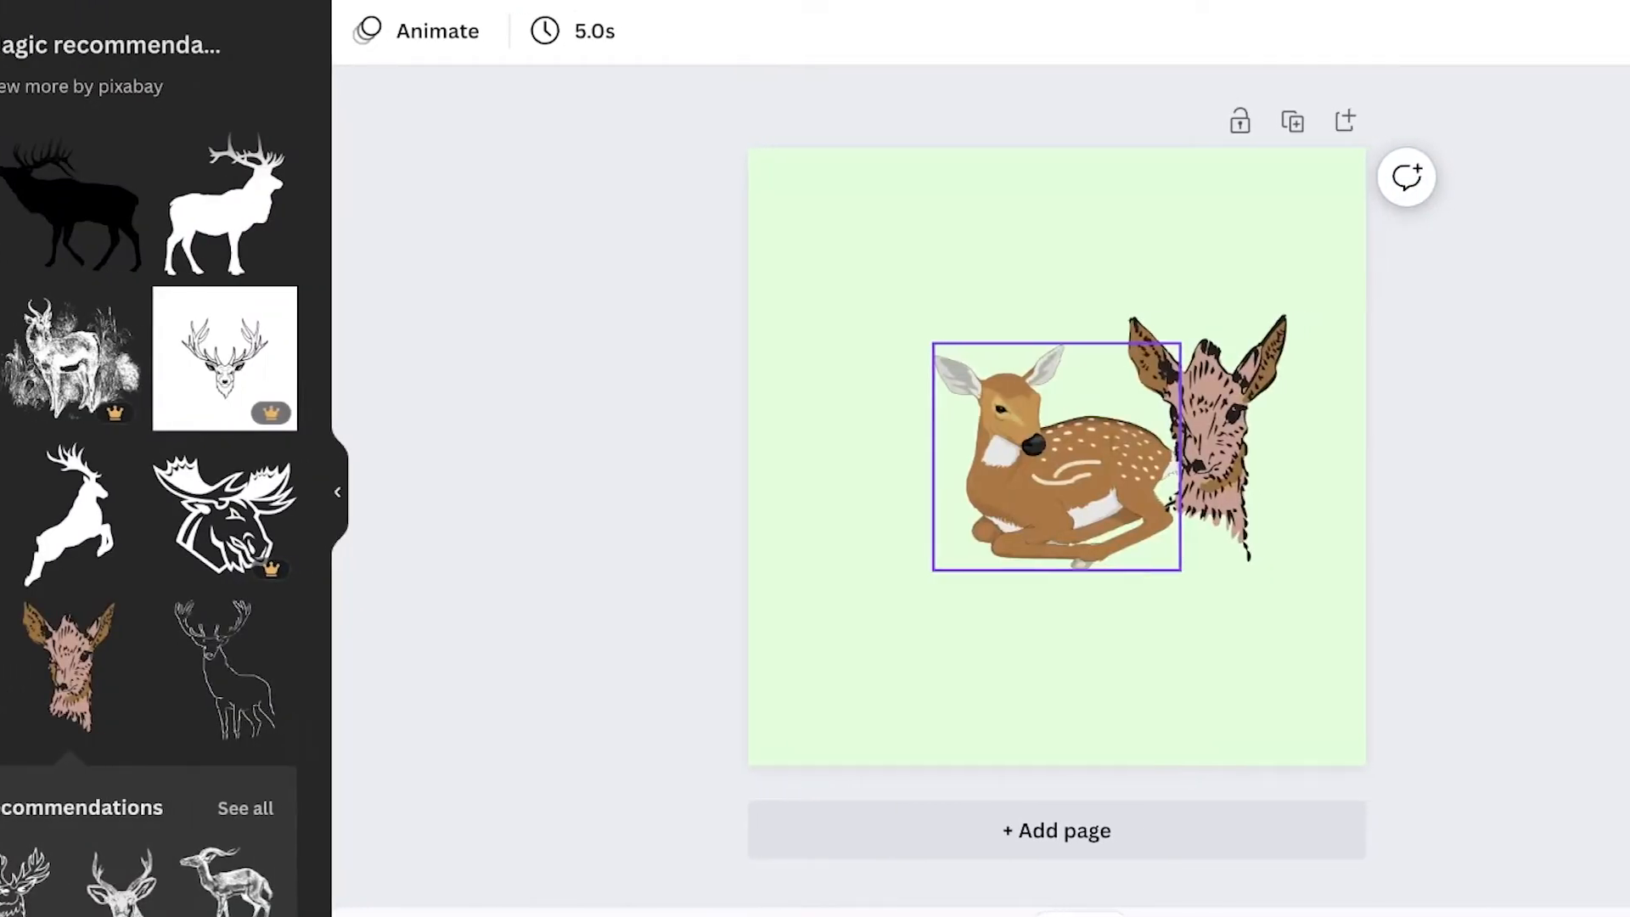
Delete the lying fawn graphic, then move the deer head toward the middle of the page and enlarge it.
left_click(970, 461)
key("Delete")
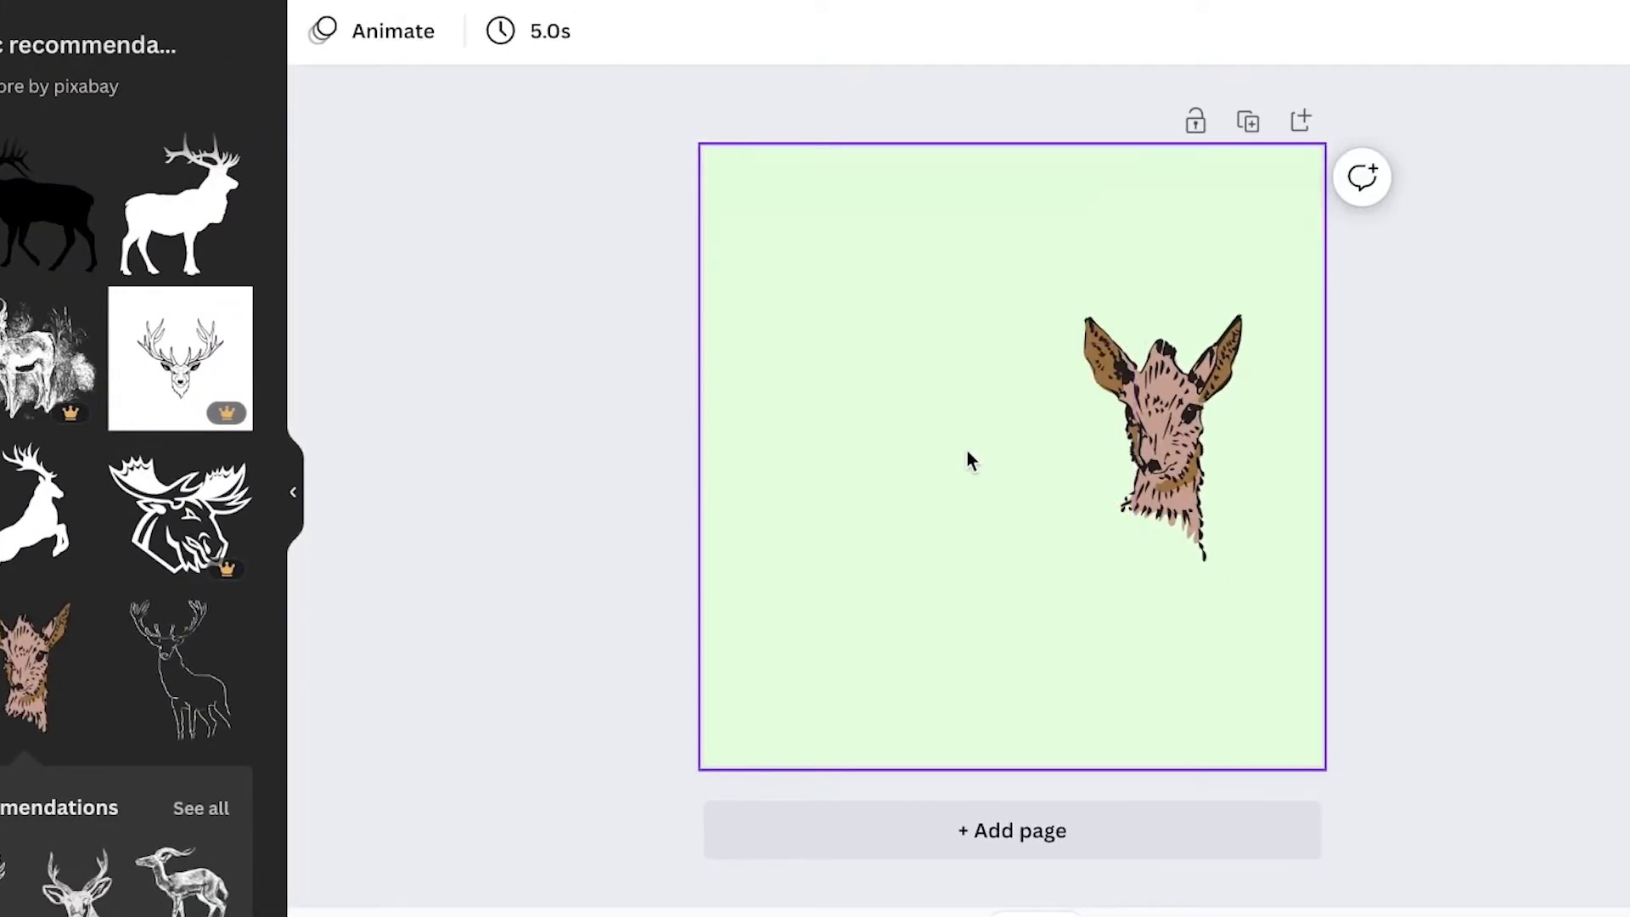
left_click_drag(1181, 404, 1029, 402)
left_click_drag(1103, 317, 983, 434)
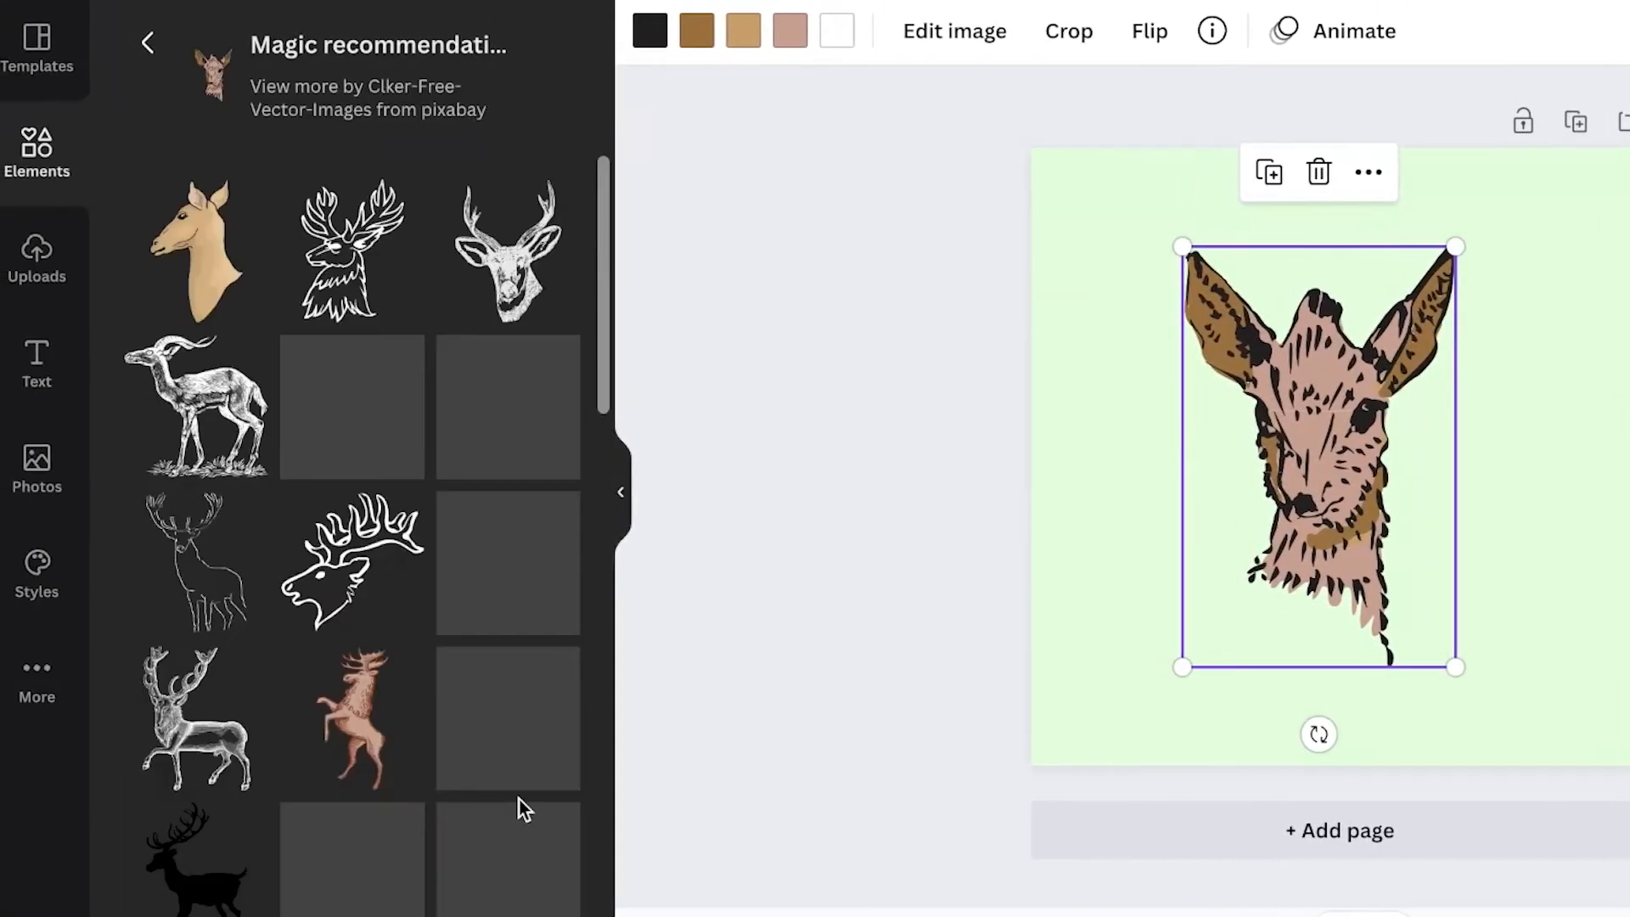
Enlarge the deer head slightly more, centre it on the green page and deselect it.
scroll(237, 503, "down", 3)
scroll(237, 502, "down", 9)
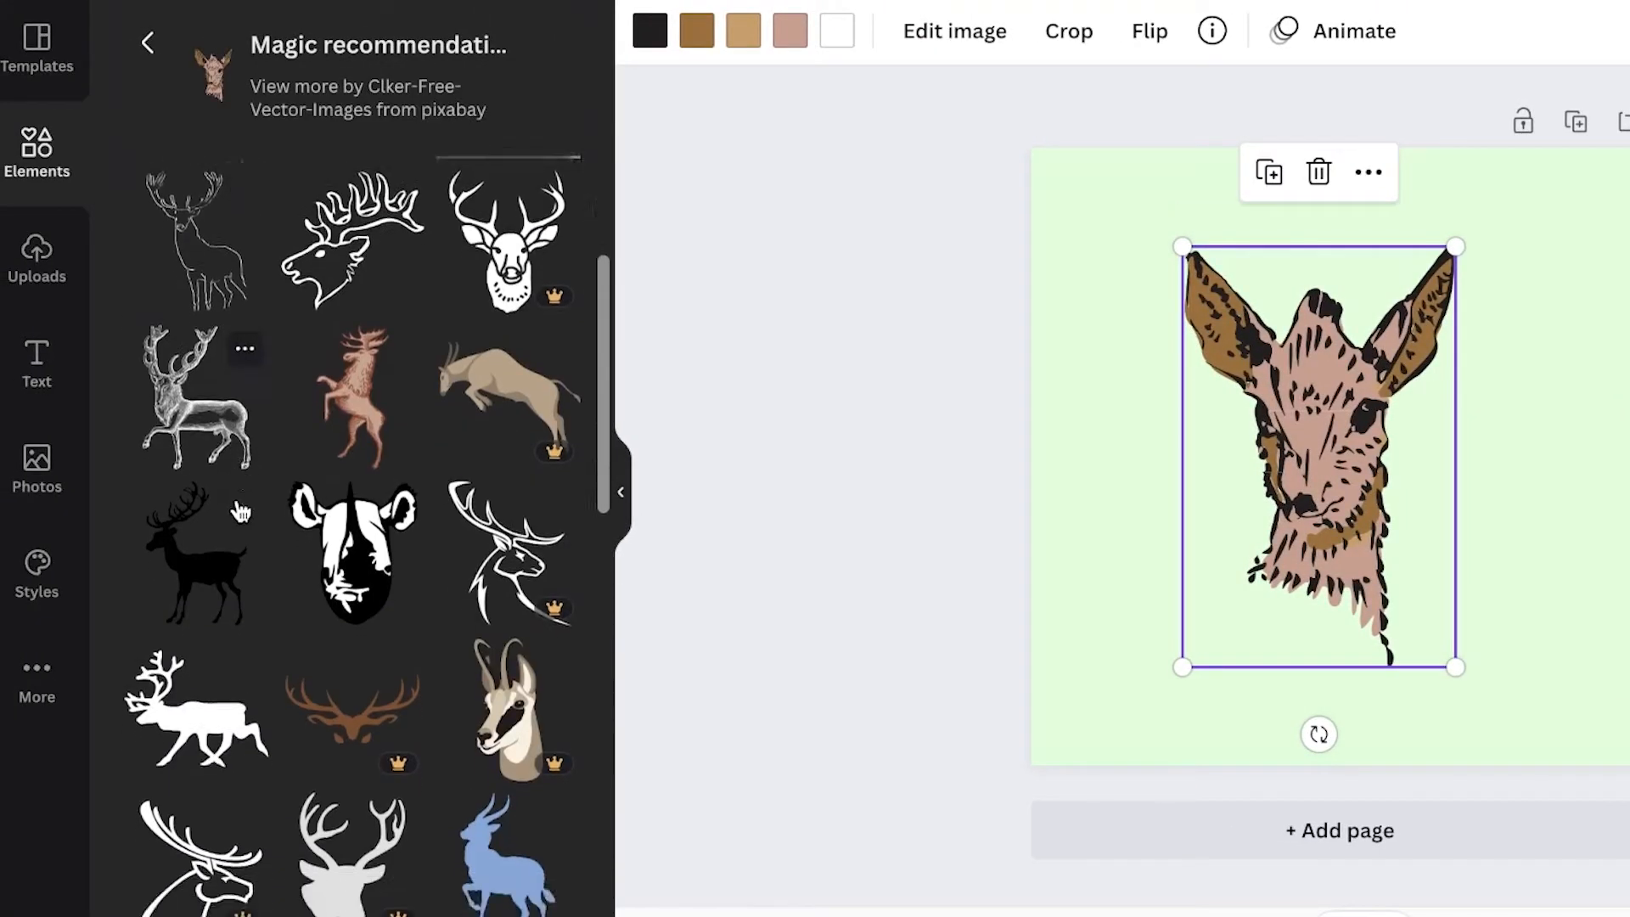
left_click_drag(601, 613, 607, 666)
scroll(316, 522, "up", 3)
scroll(317, 518, "down", 8)
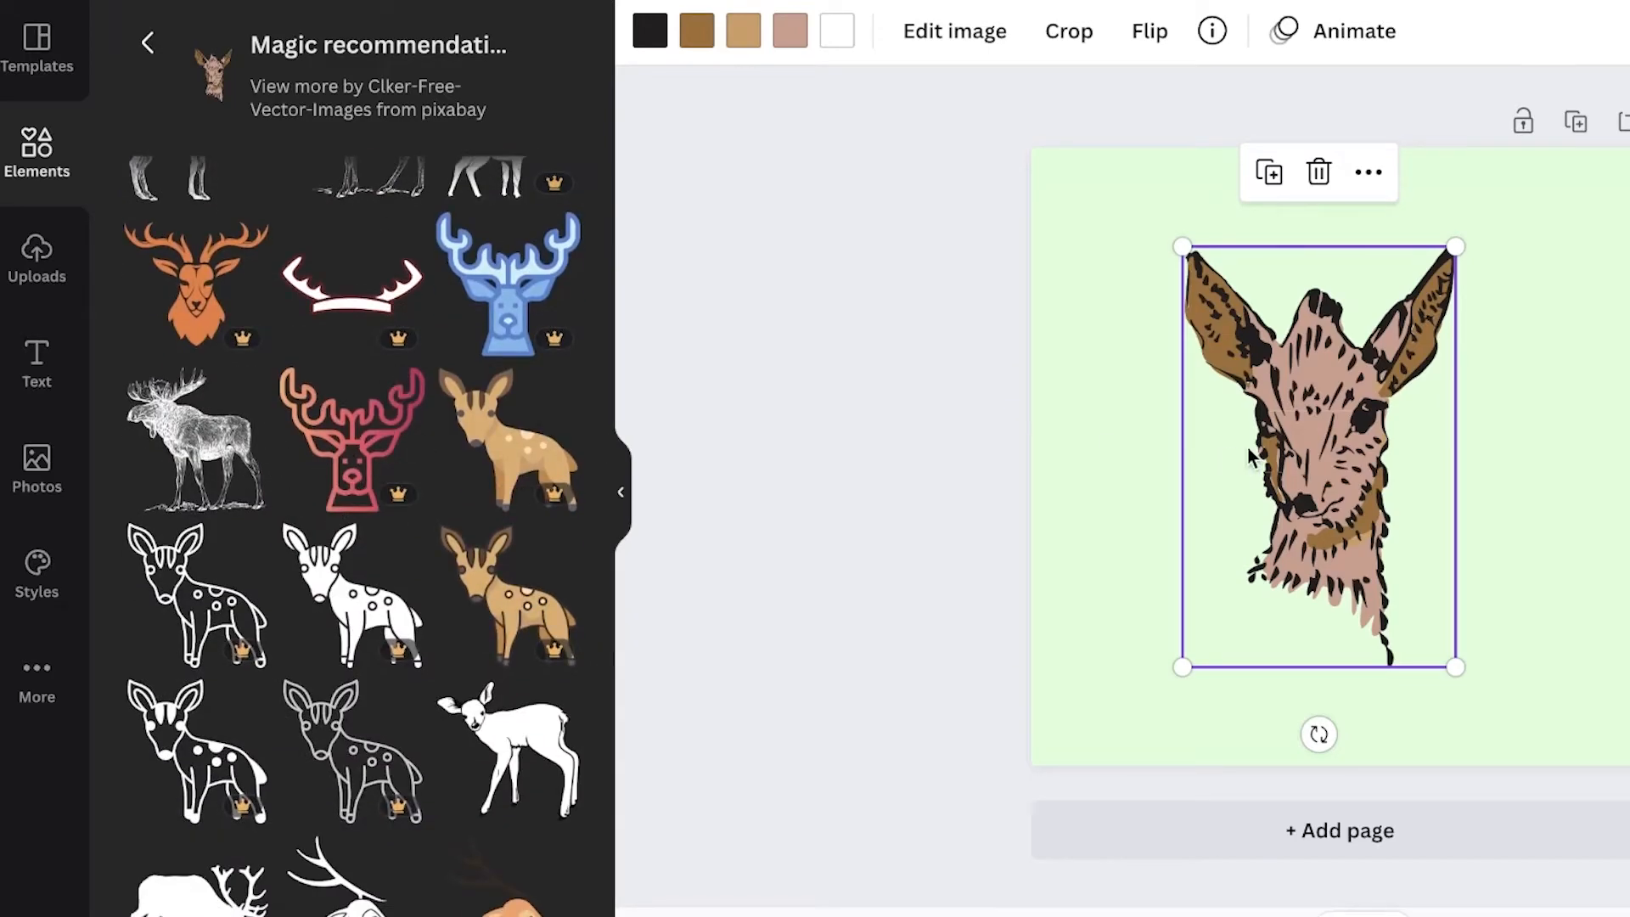
left_click_drag(1182, 667, 1157, 704)
left_click_drag(1337, 490, 1389, 614)
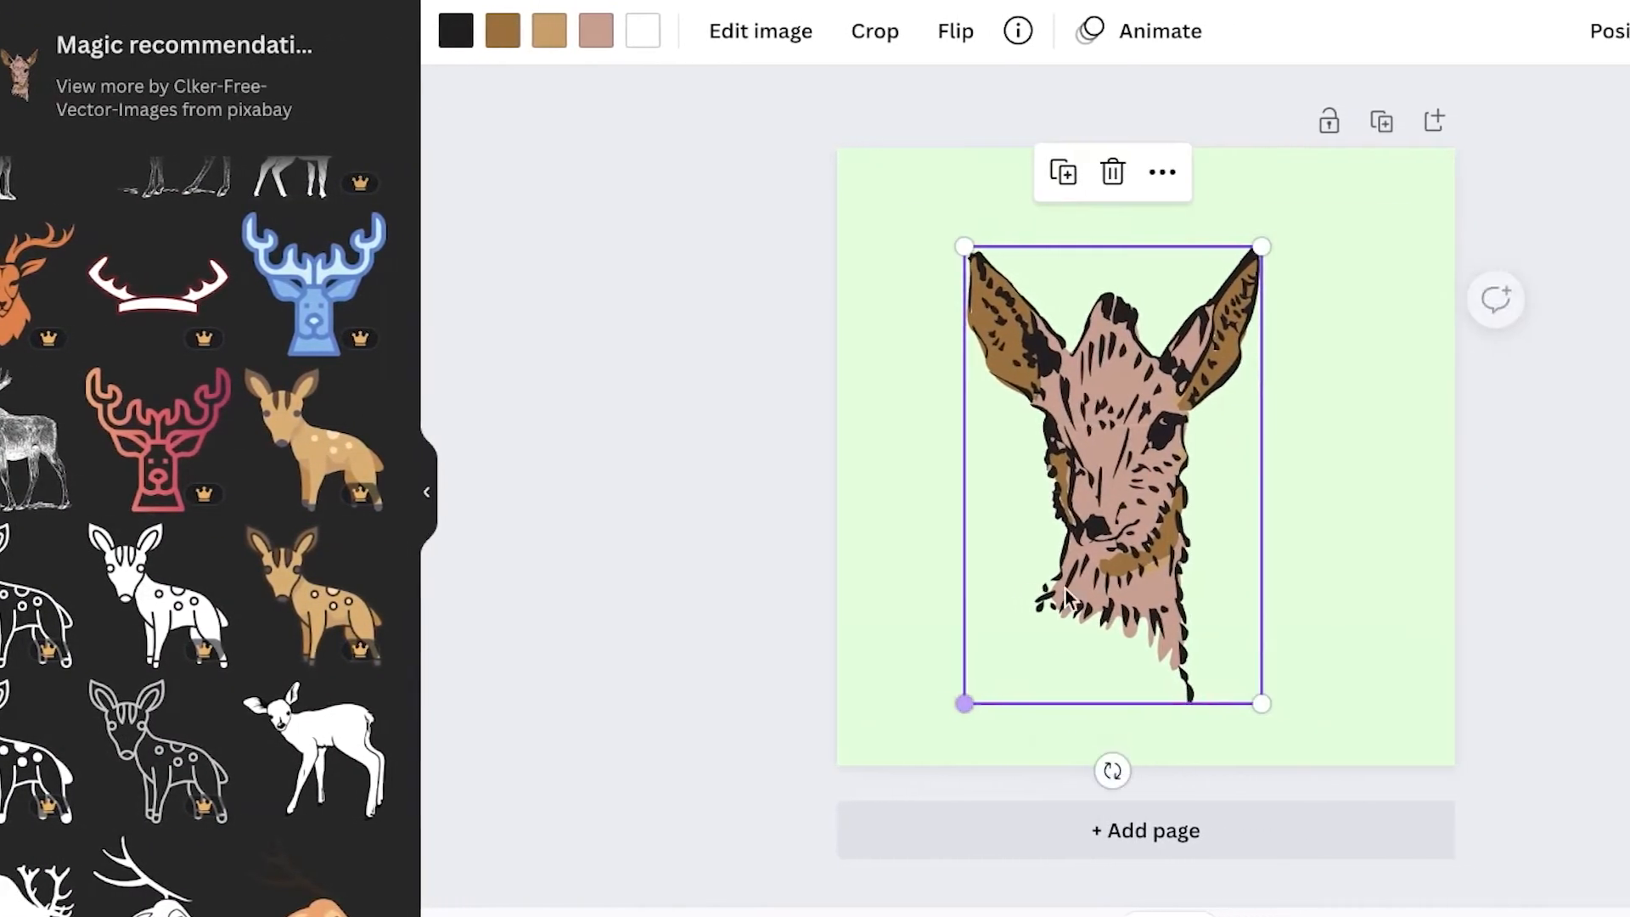
left_click_drag(1094, 613, 1070, 531)
left_click(1604, 454)
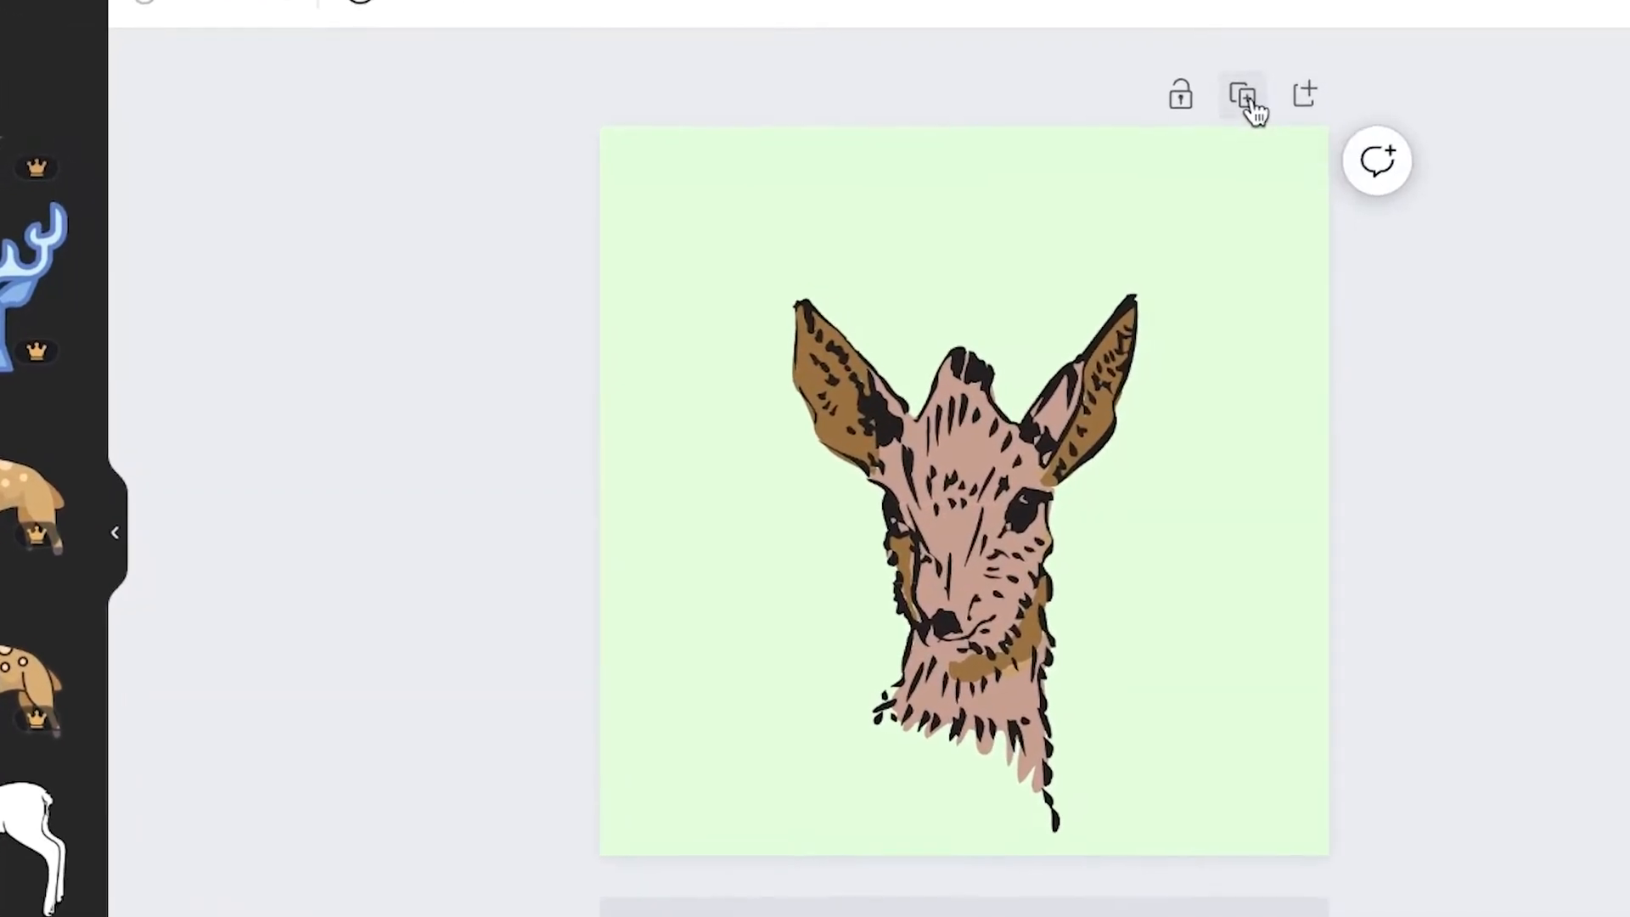
Duplicate the deer page and add the free yellow halo with sparkles from a "halo" search to page 2.
left_click(1229, 85)
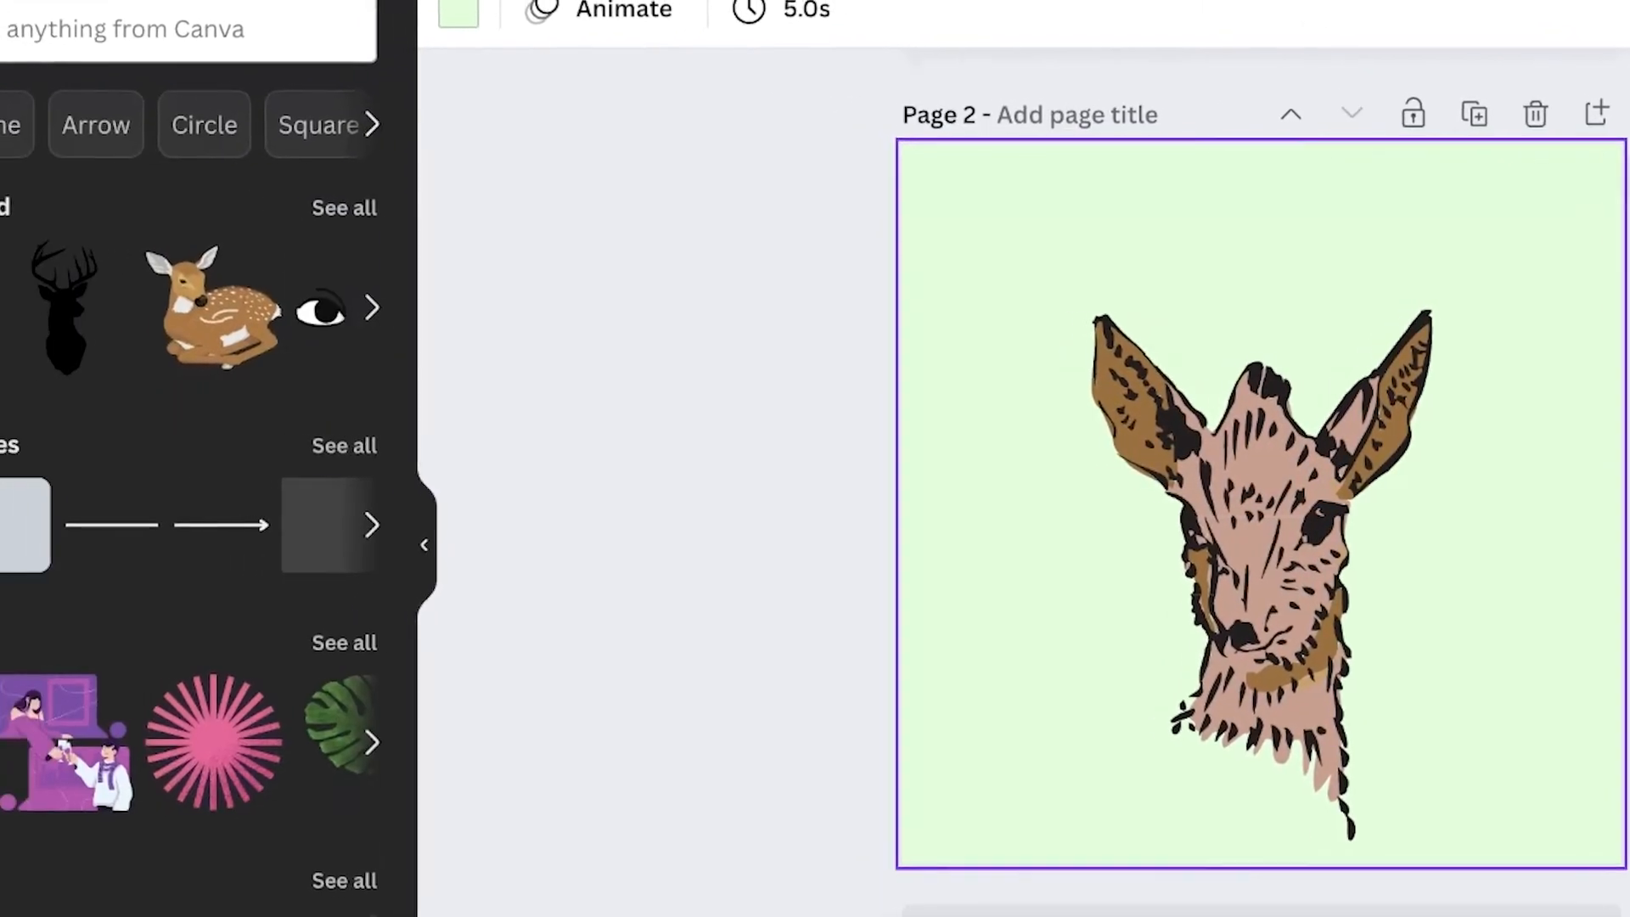
left_click(195, 47)
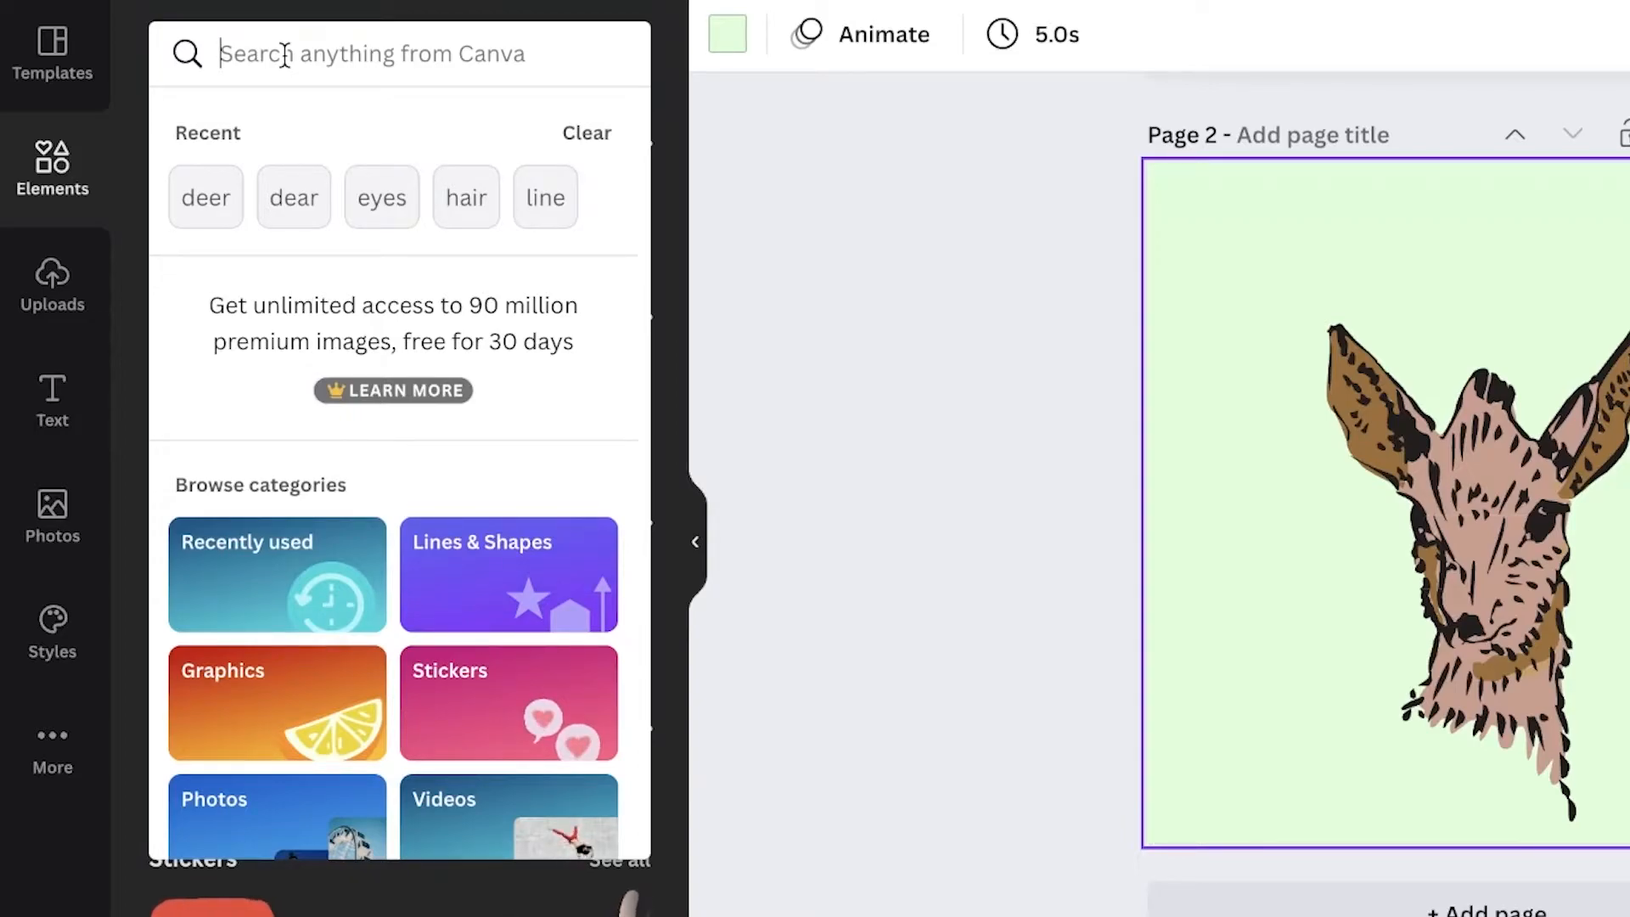
type("halo")
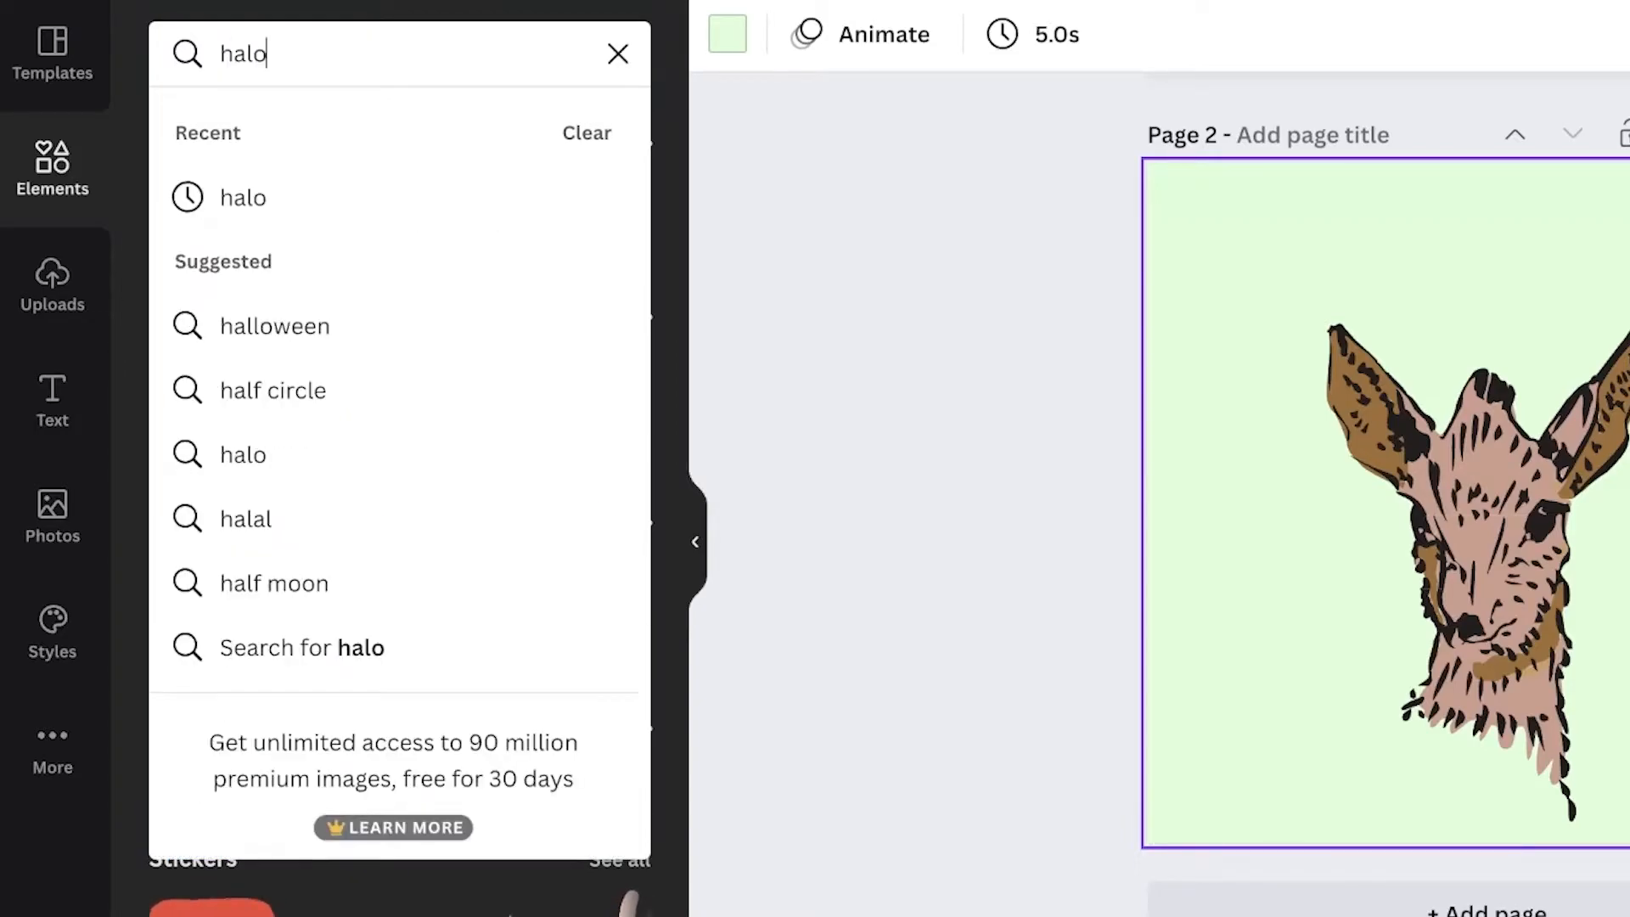
key("Return")
left_click(231, 356)
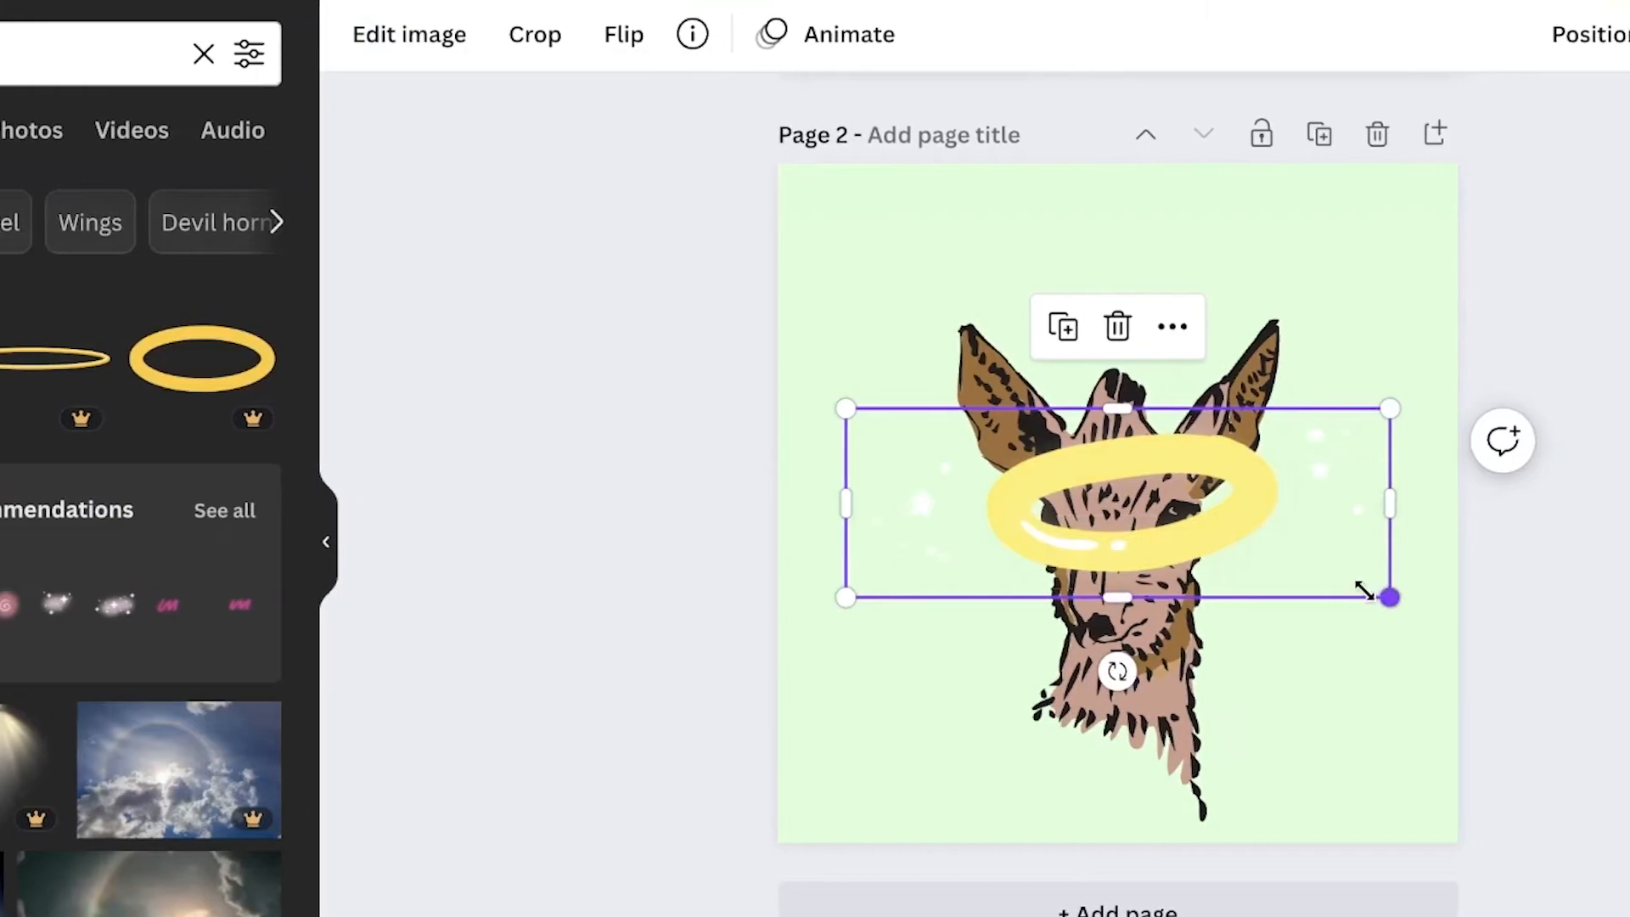
Shrink the halo and place it just above the deer's head between the ears on page 2.
left_click_drag(1583, 598, 1271, 486)
left_click_drag(952, 465, 1108, 333)
left_click(934, 259)
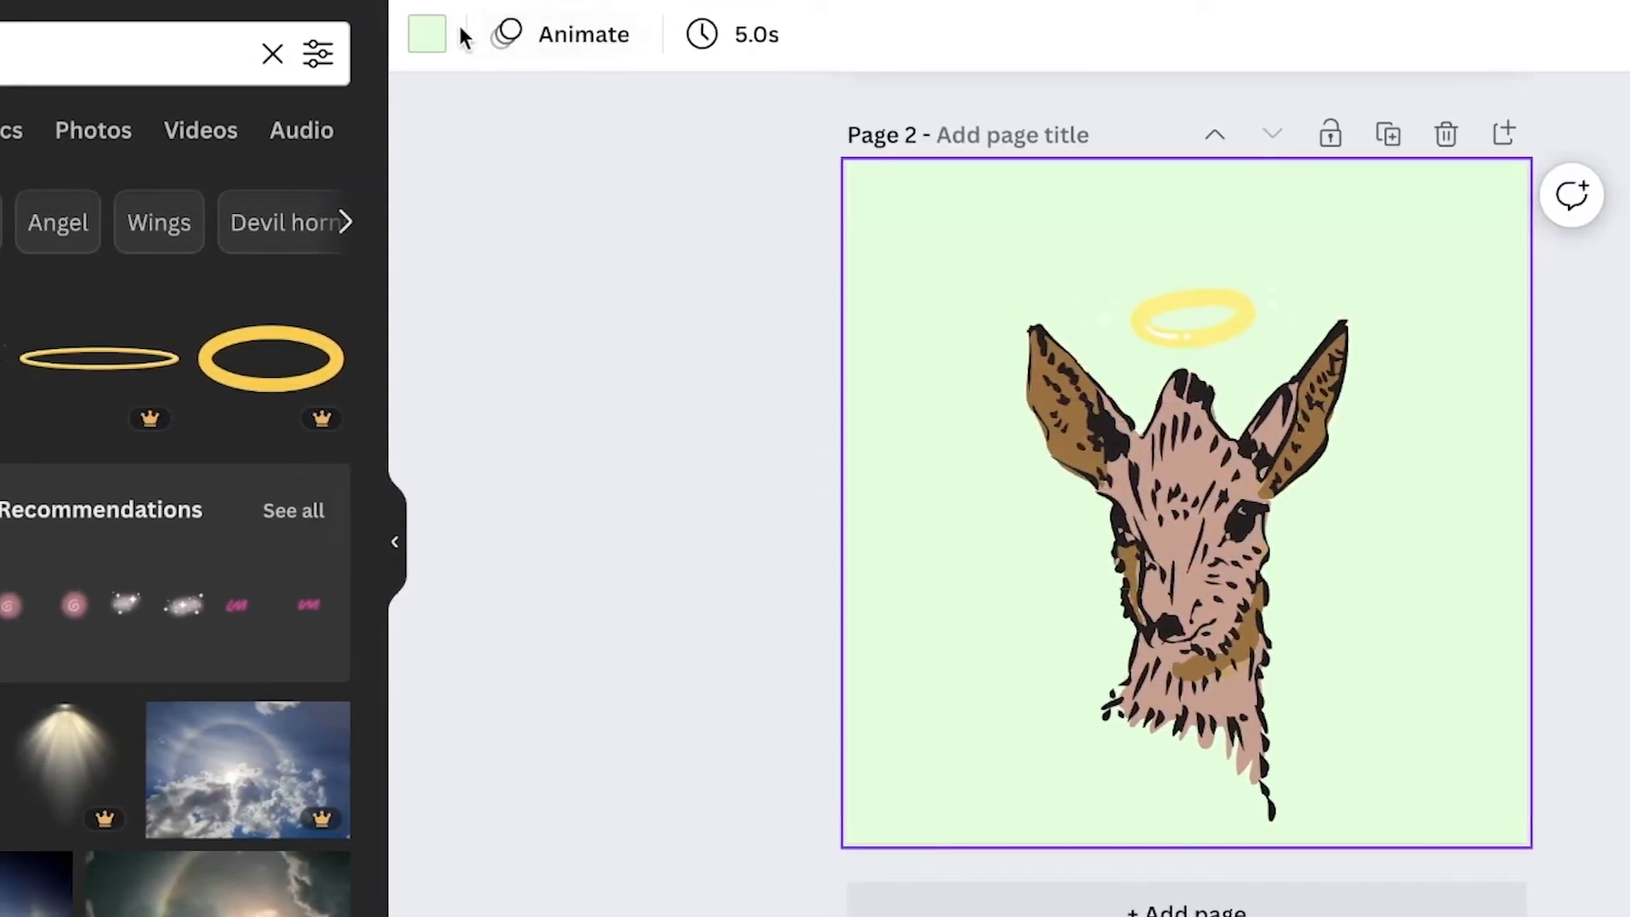
Change page 2's background to a custom dark maroon.
left_click(356, 34)
left_click(156, 217)
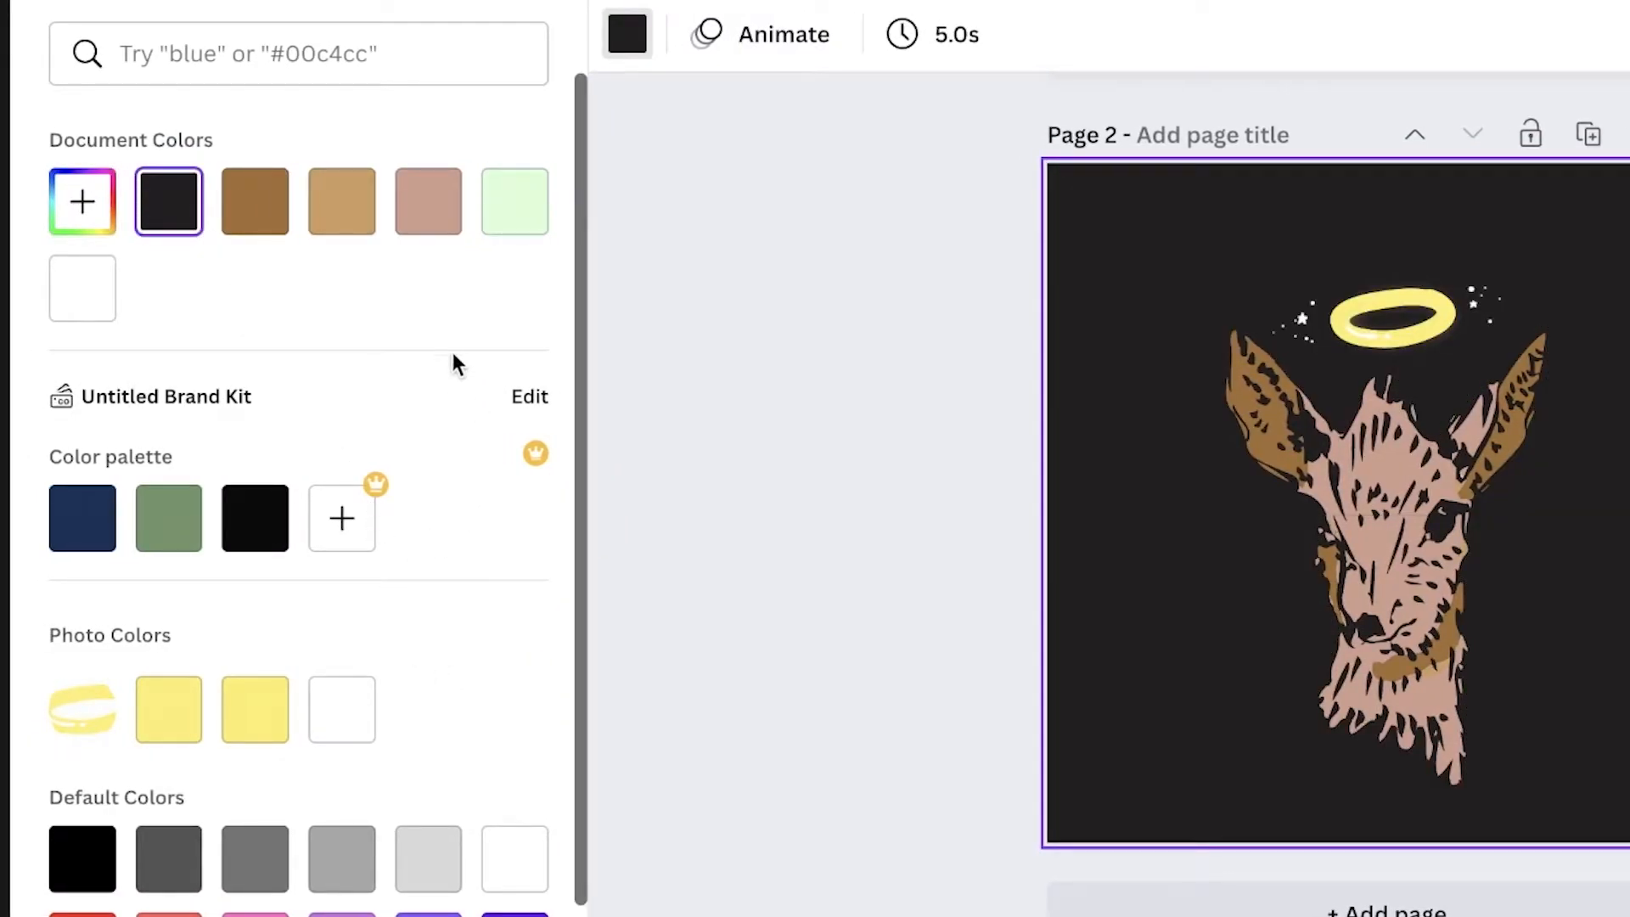
left_click(82, 201)
mouse_move(418, 386)
left_mouse_down()
mouse_move(385, 335)
mouse_move(469, 294)
mouse_move(424, 398)
left_mouse_up()
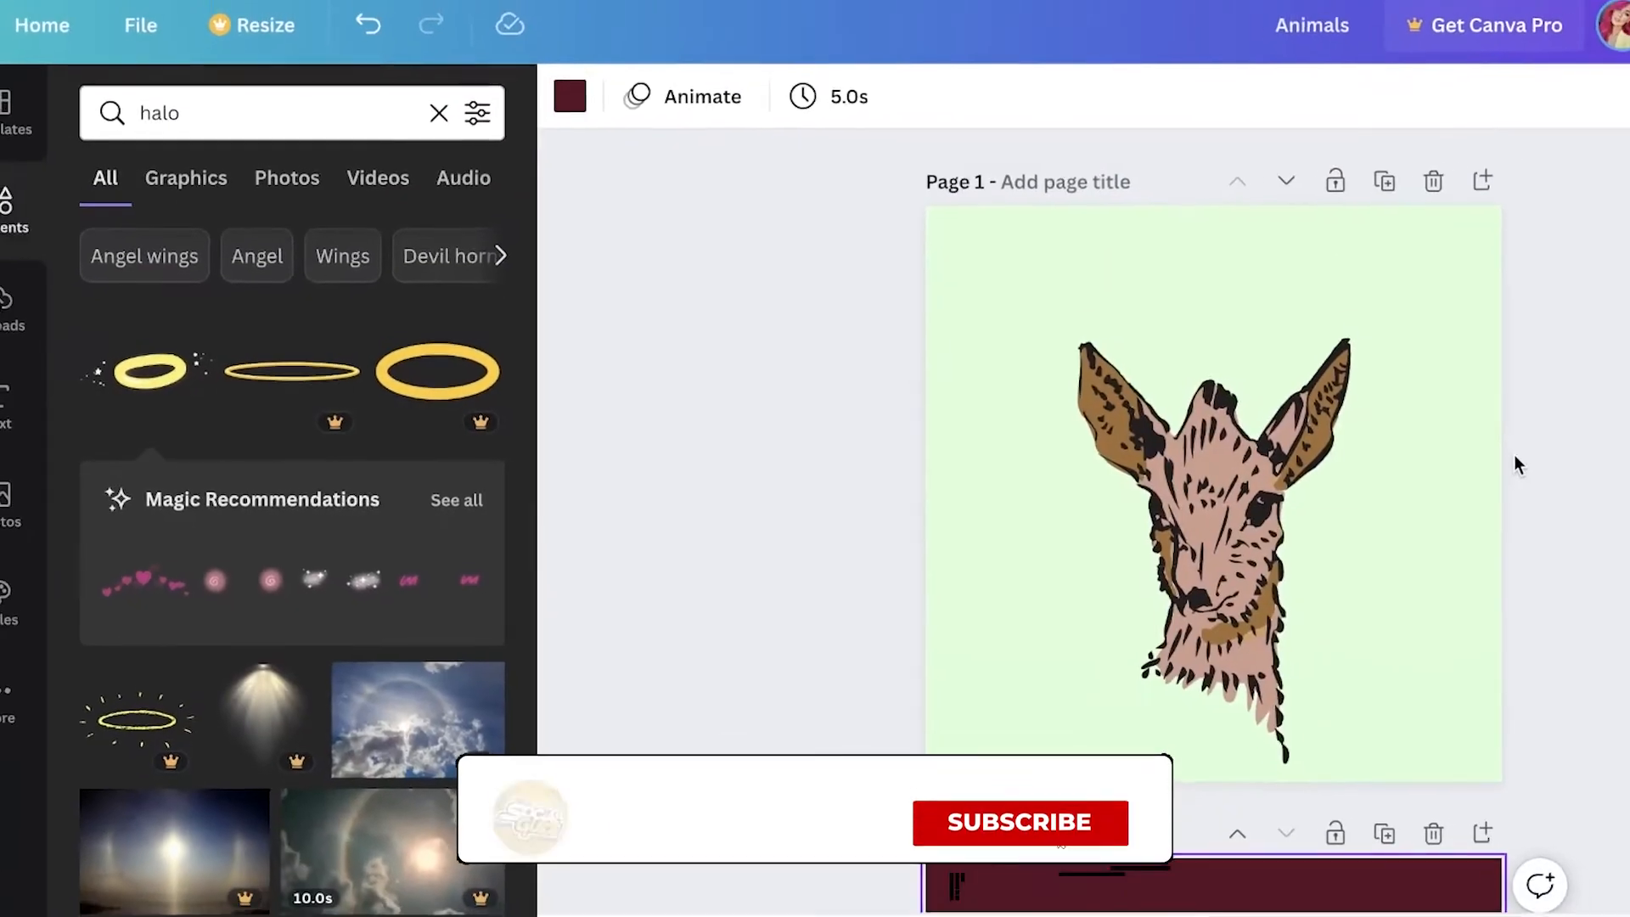
Duplicate page 1 with the plain deer head on the green background.
scroll(1474, 422, "up", 5)
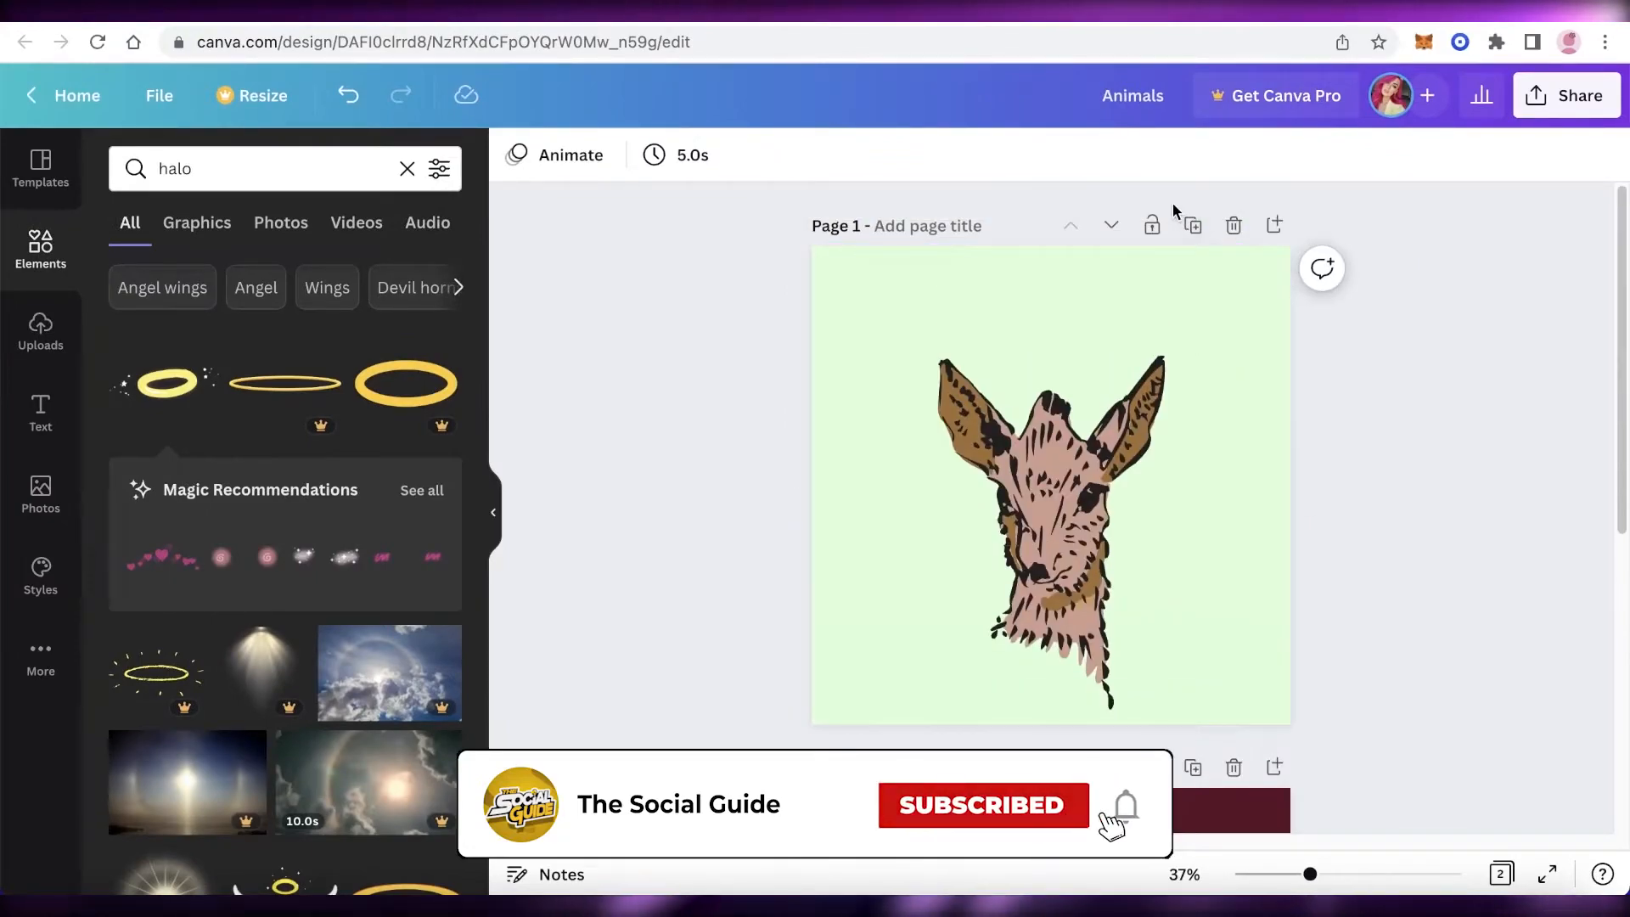
left_click(1193, 226)
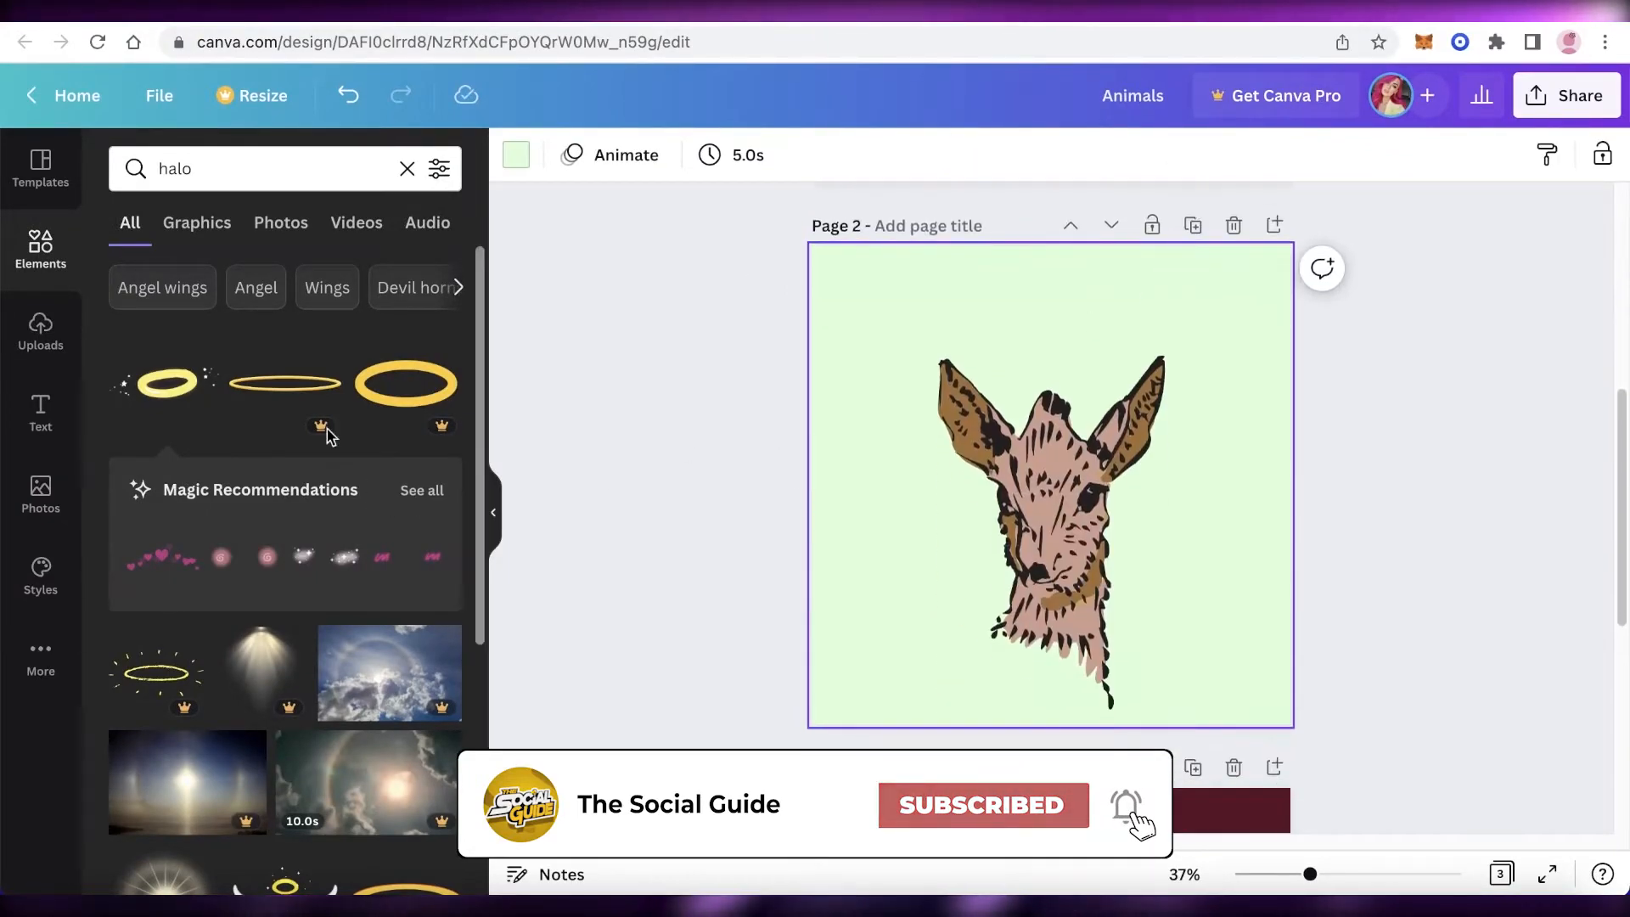
Add the pink swirl blush from the halo's Magic Recommendations to page 2, shrink it and place it over the deer's cheeks.
left_click(408, 491)
left_click(250, 308)
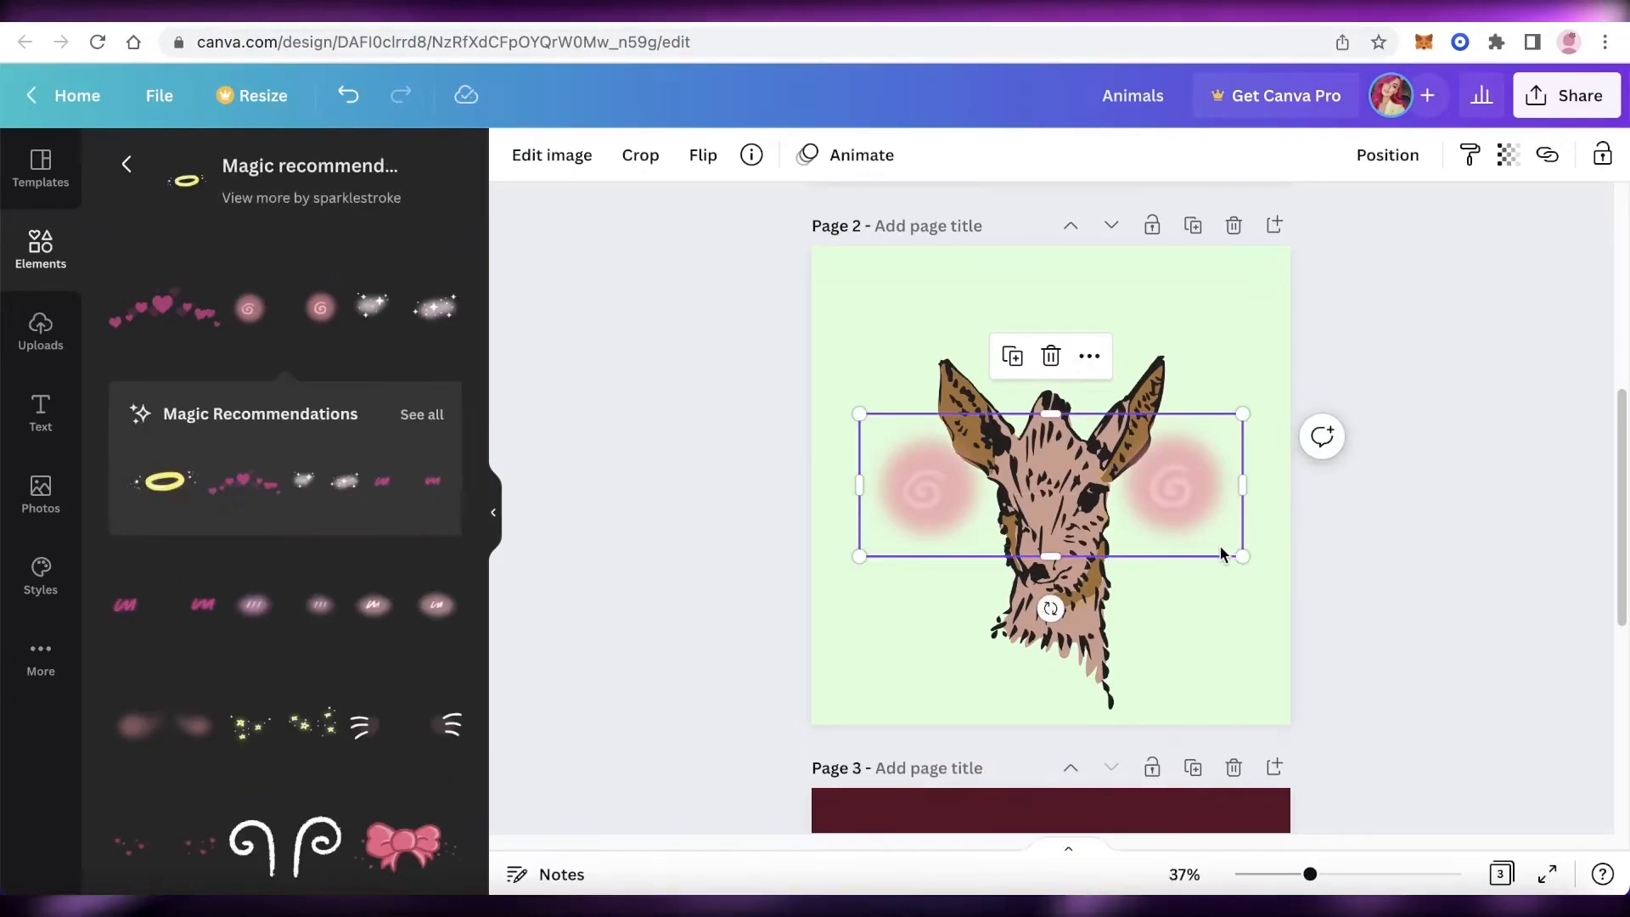
left_click_drag(1242, 556, 1051, 448)
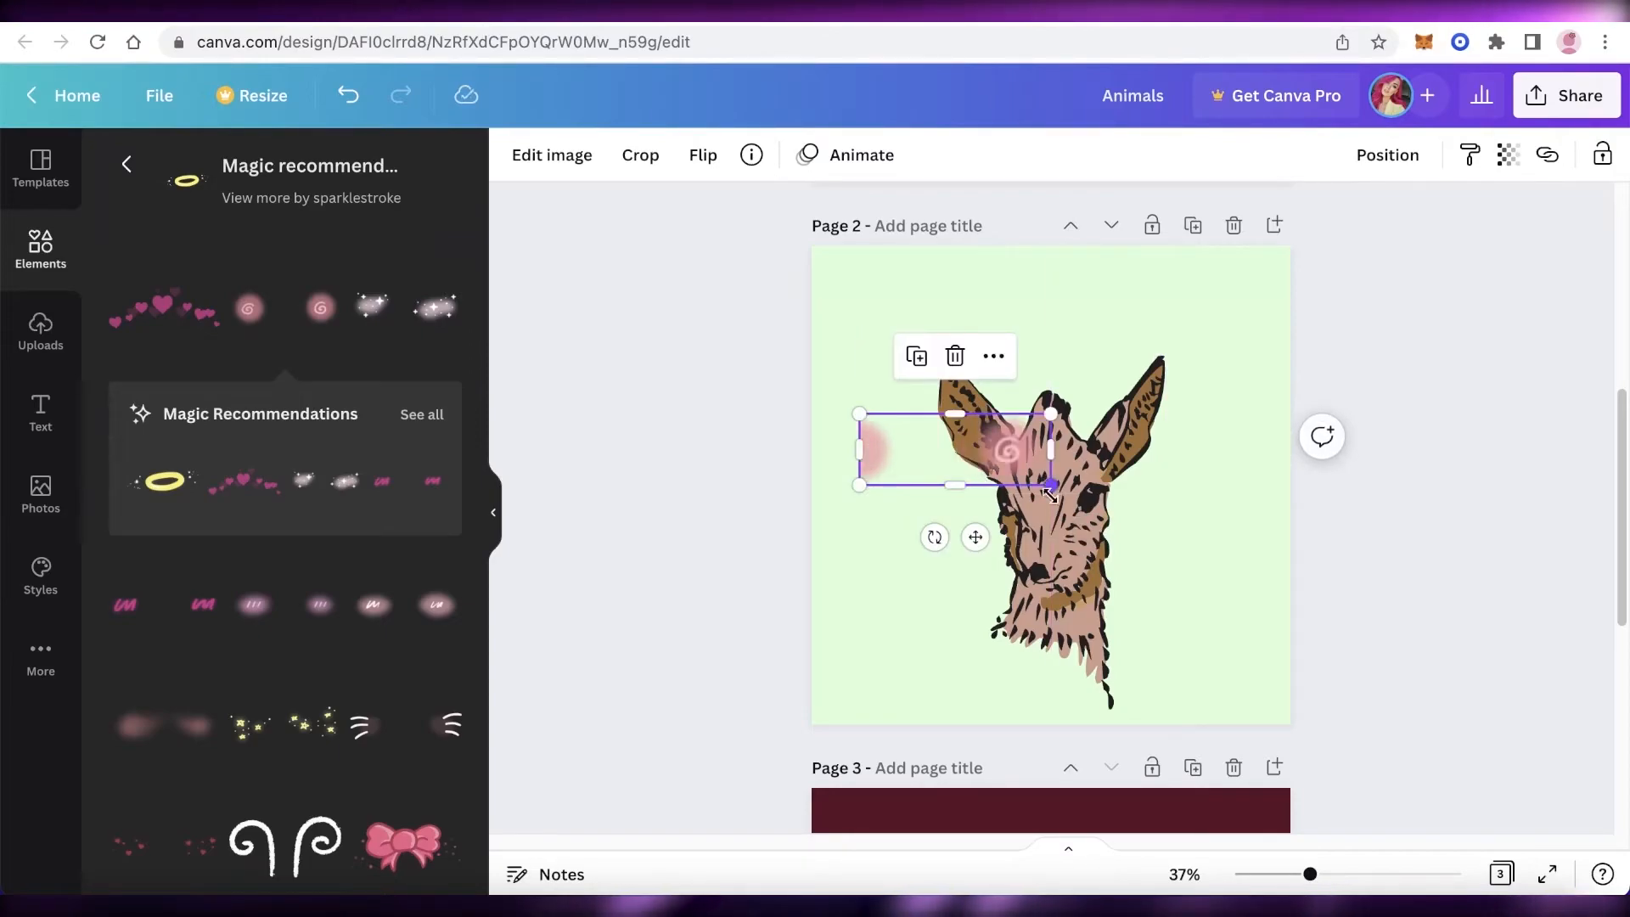
left_click_drag(982, 535, 1074, 601)
left_click(883, 538)
left_click(1104, 520)
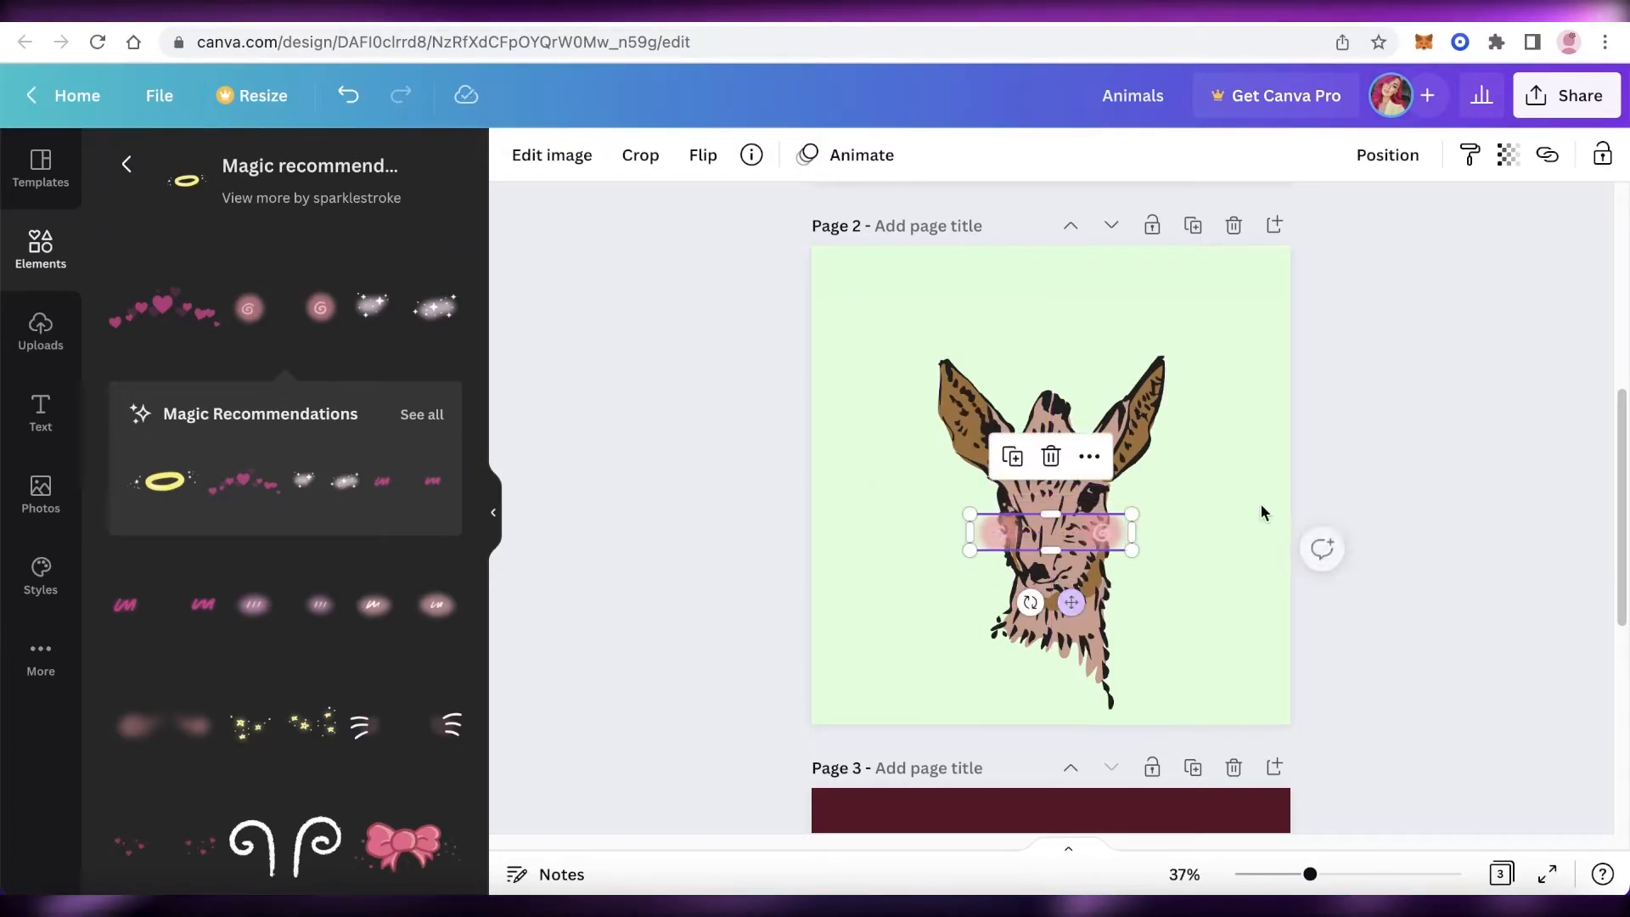
left_click(1356, 489)
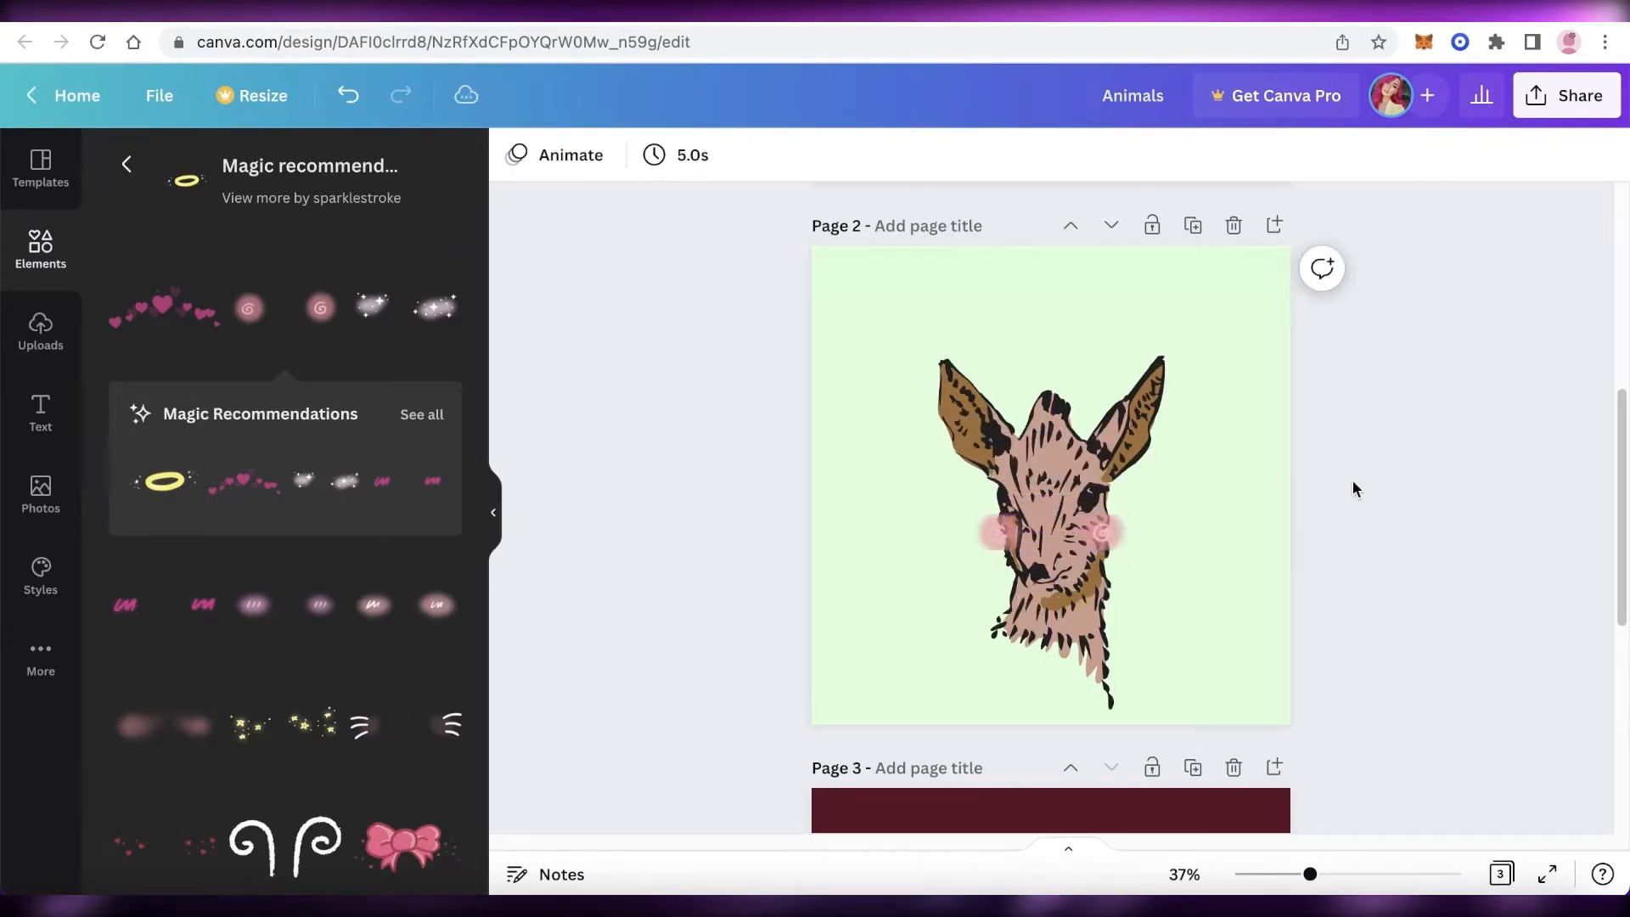
Add the pink bow graphic to page 2 and tilt it clockwise on the deer's head beside the right ear.
left_click(403, 849)
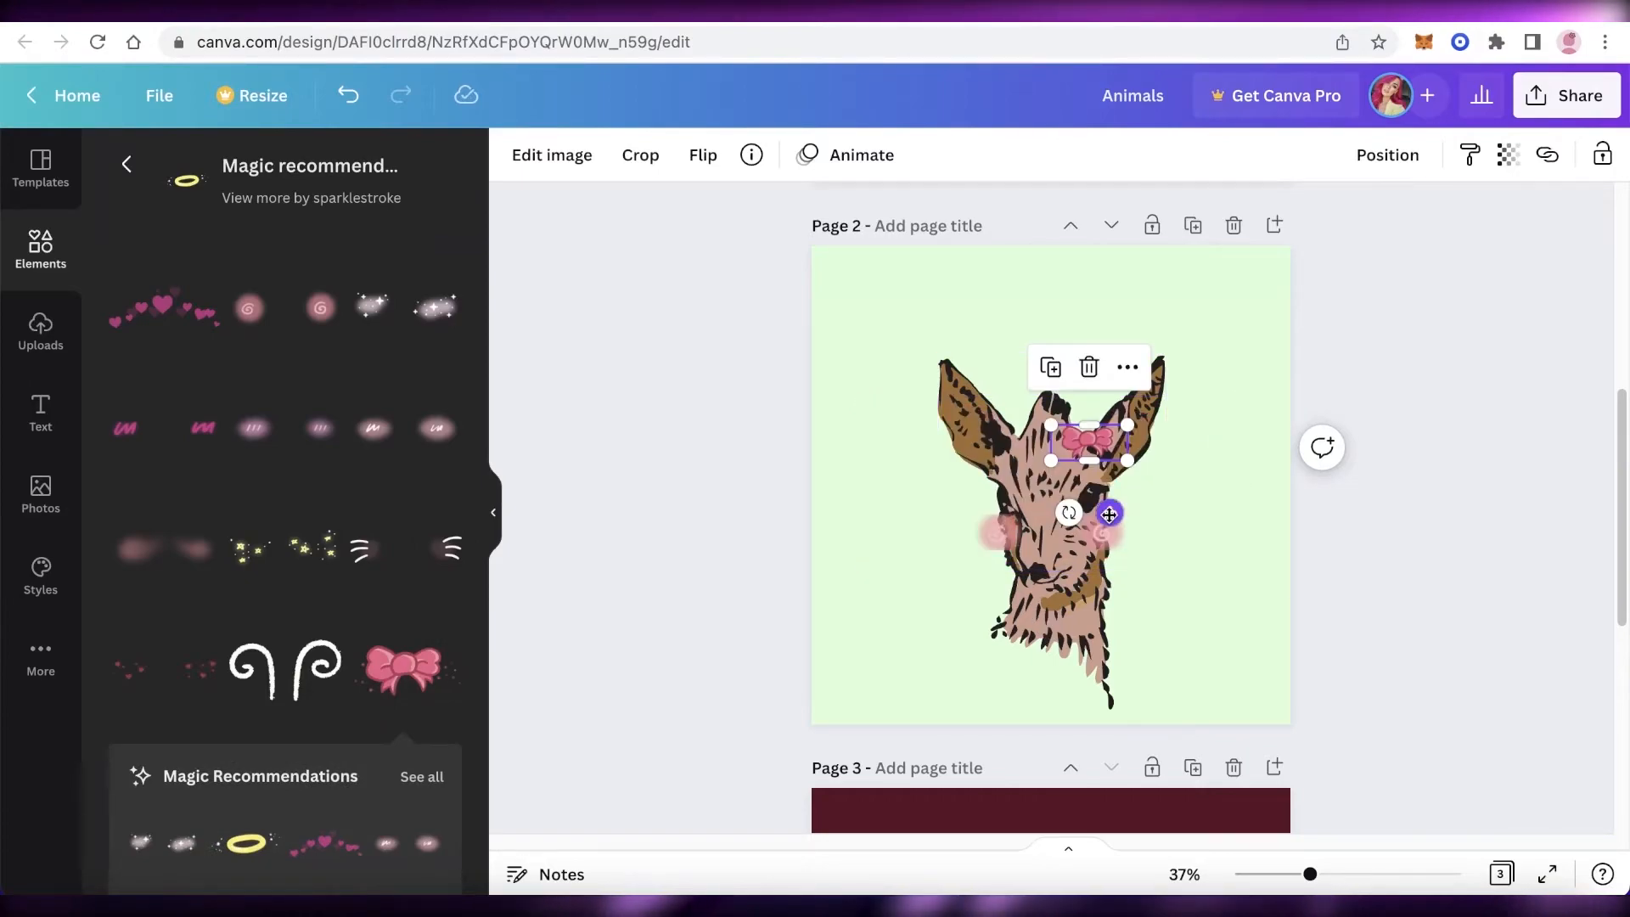
left_click_drag(1069, 512, 1036, 493)
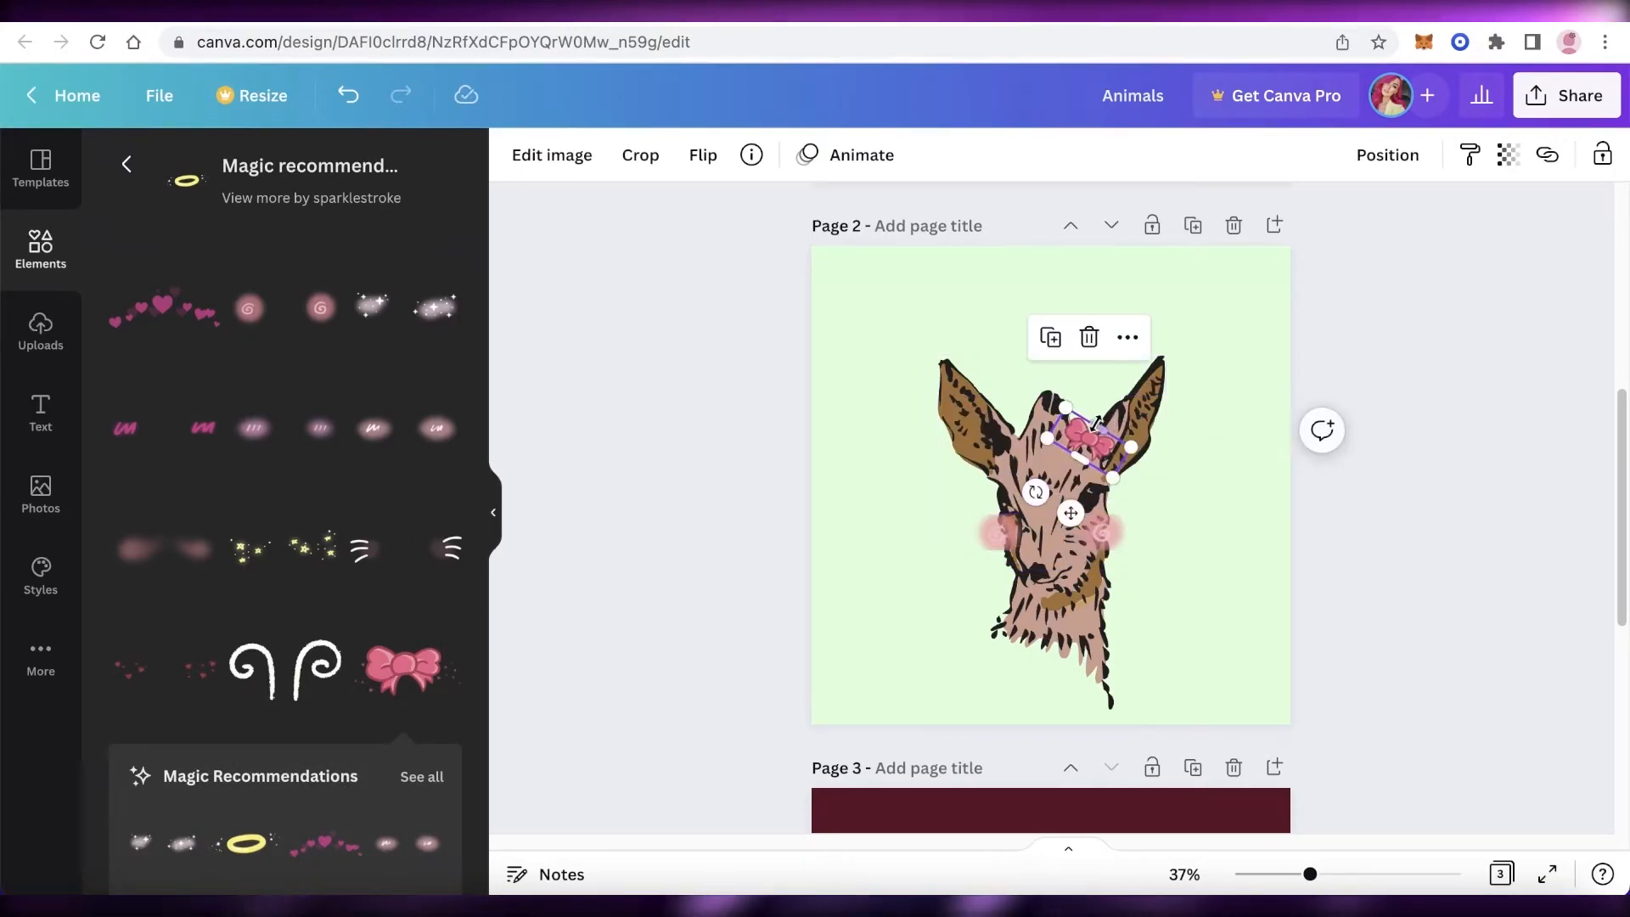
Change page 2's background to a custom pale pink.
left_click(847, 331)
left_click(126, 164)
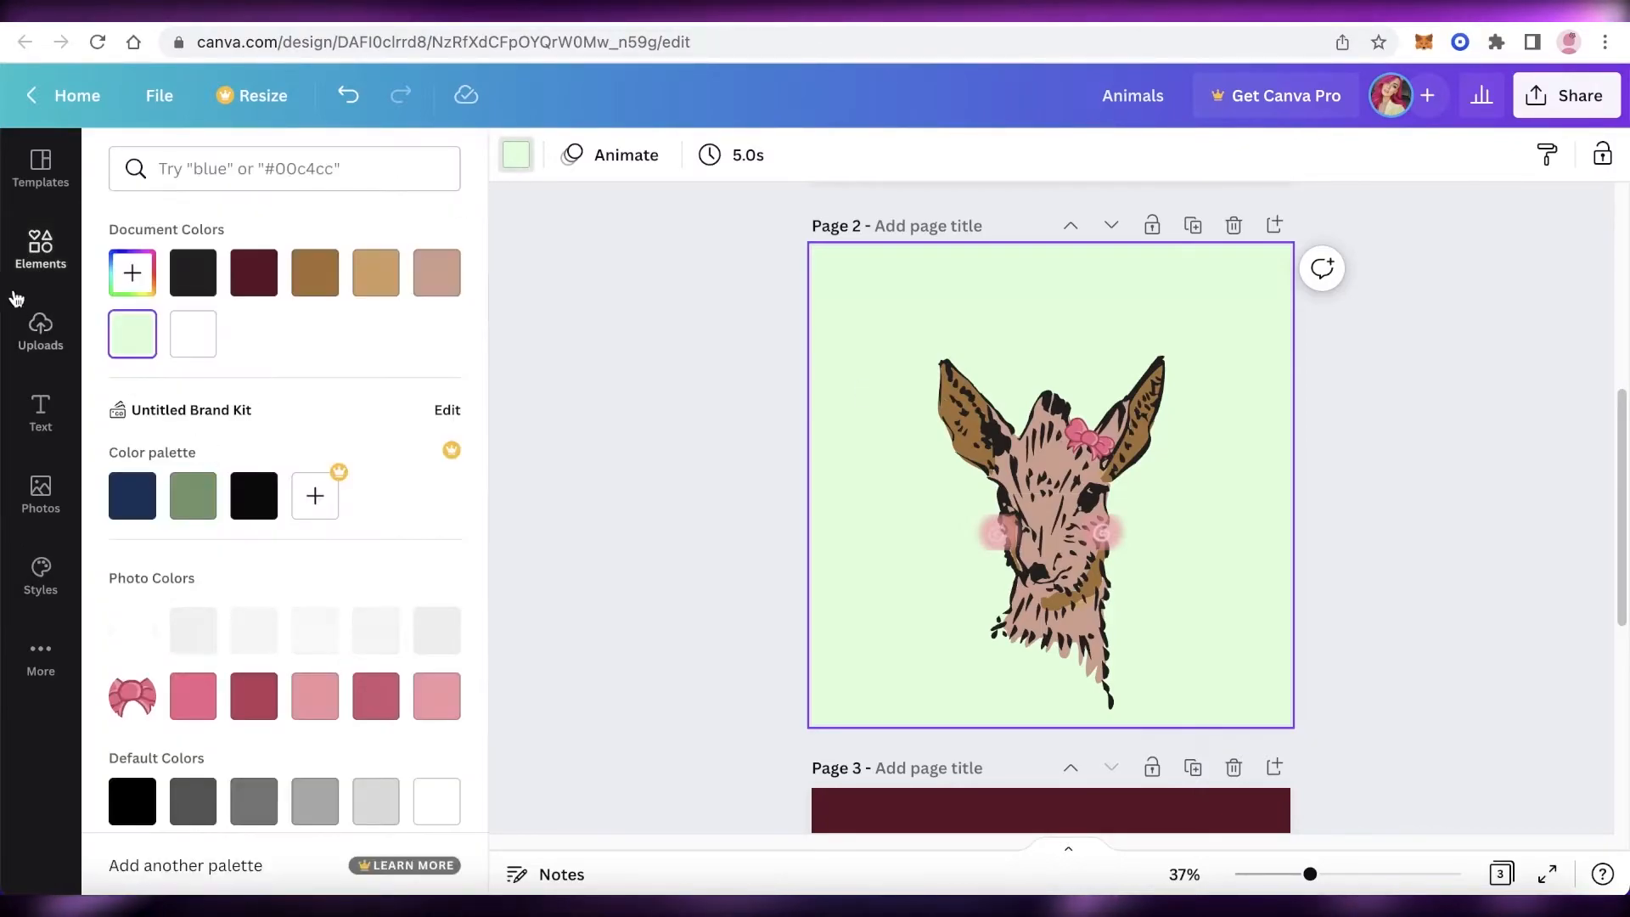
left_click(131, 272)
mouse_move(365, 466)
left_mouse_down()
mouse_move(399, 466)
mouse_move(384, 468)
left_mouse_up()
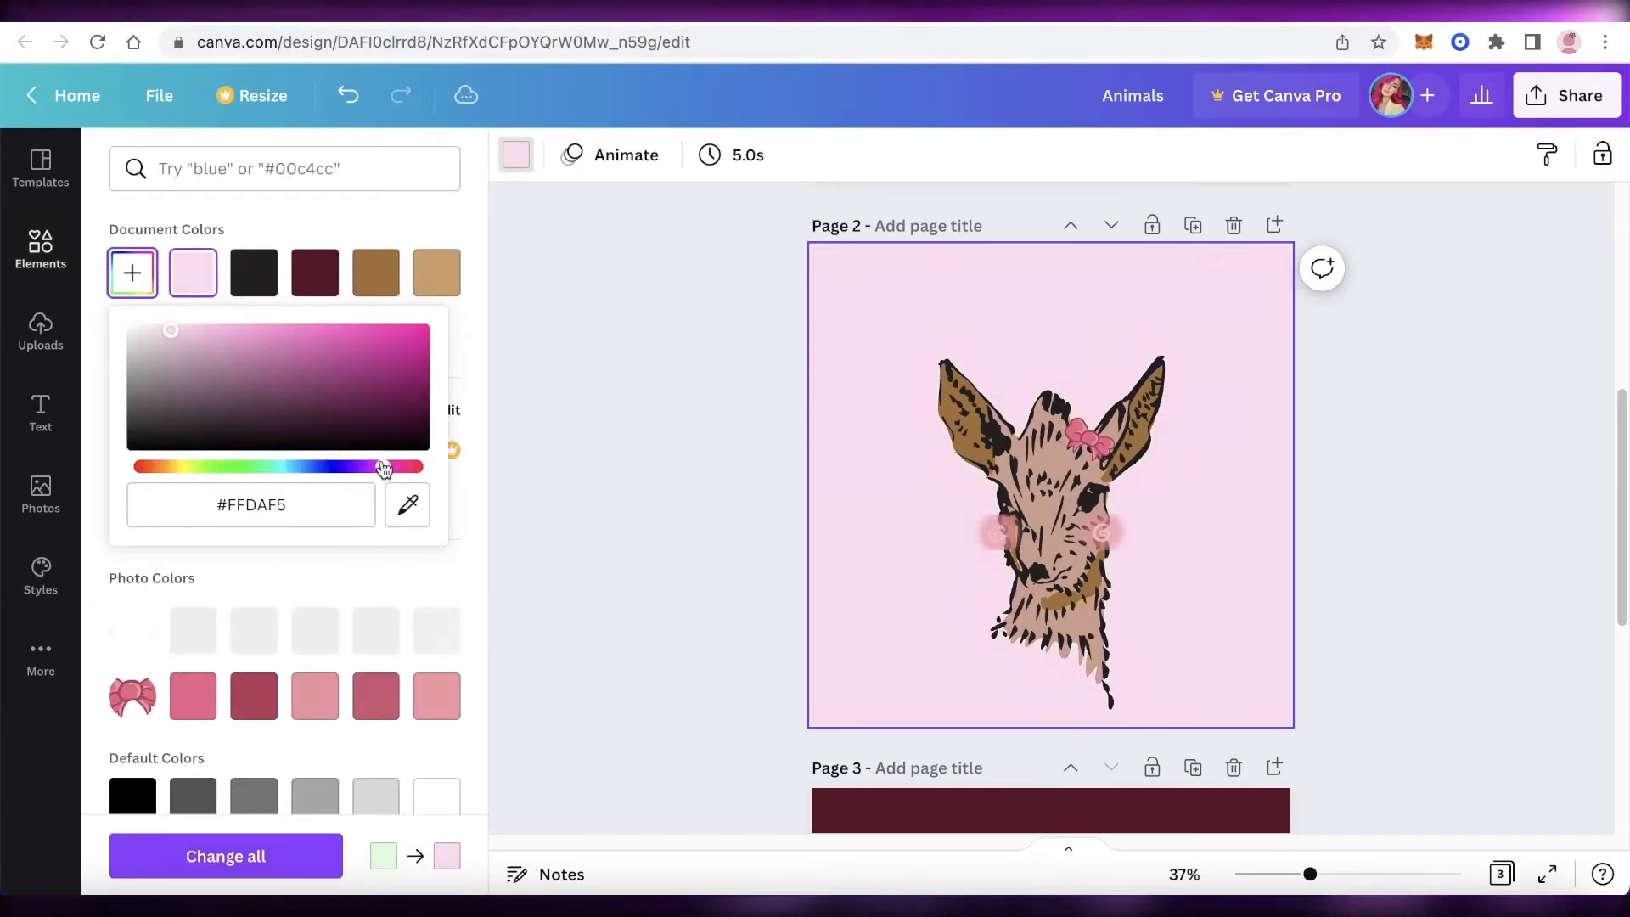
left_click(158, 330)
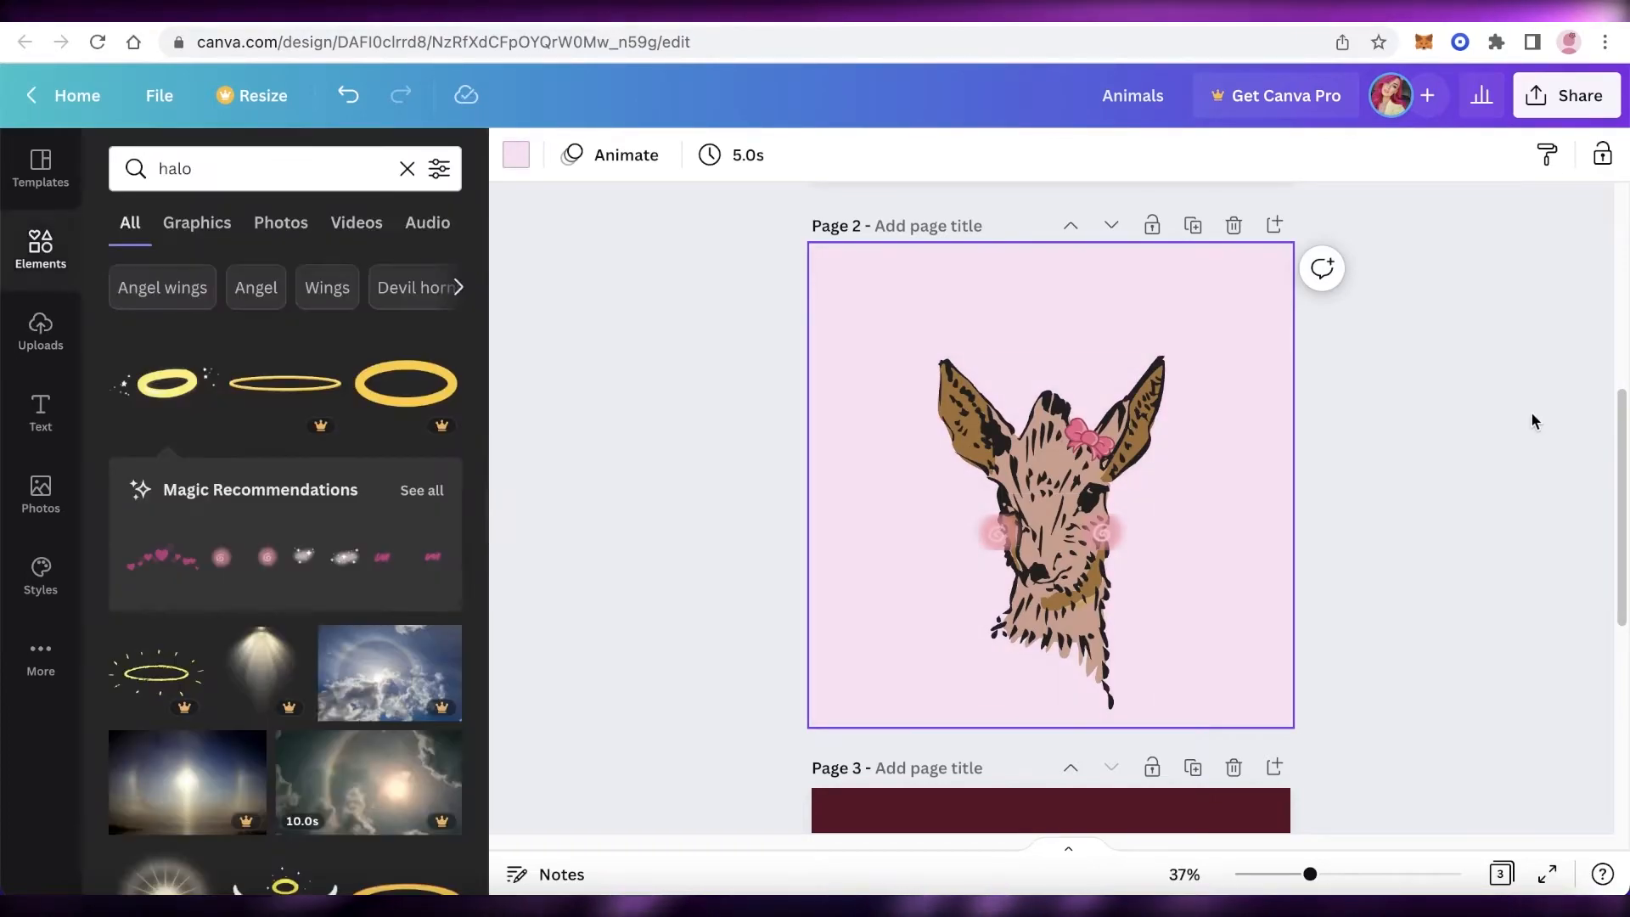
Duplicate page 1 again to get another plain deer on the green background.
scroll(1441, 382, "up", 5)
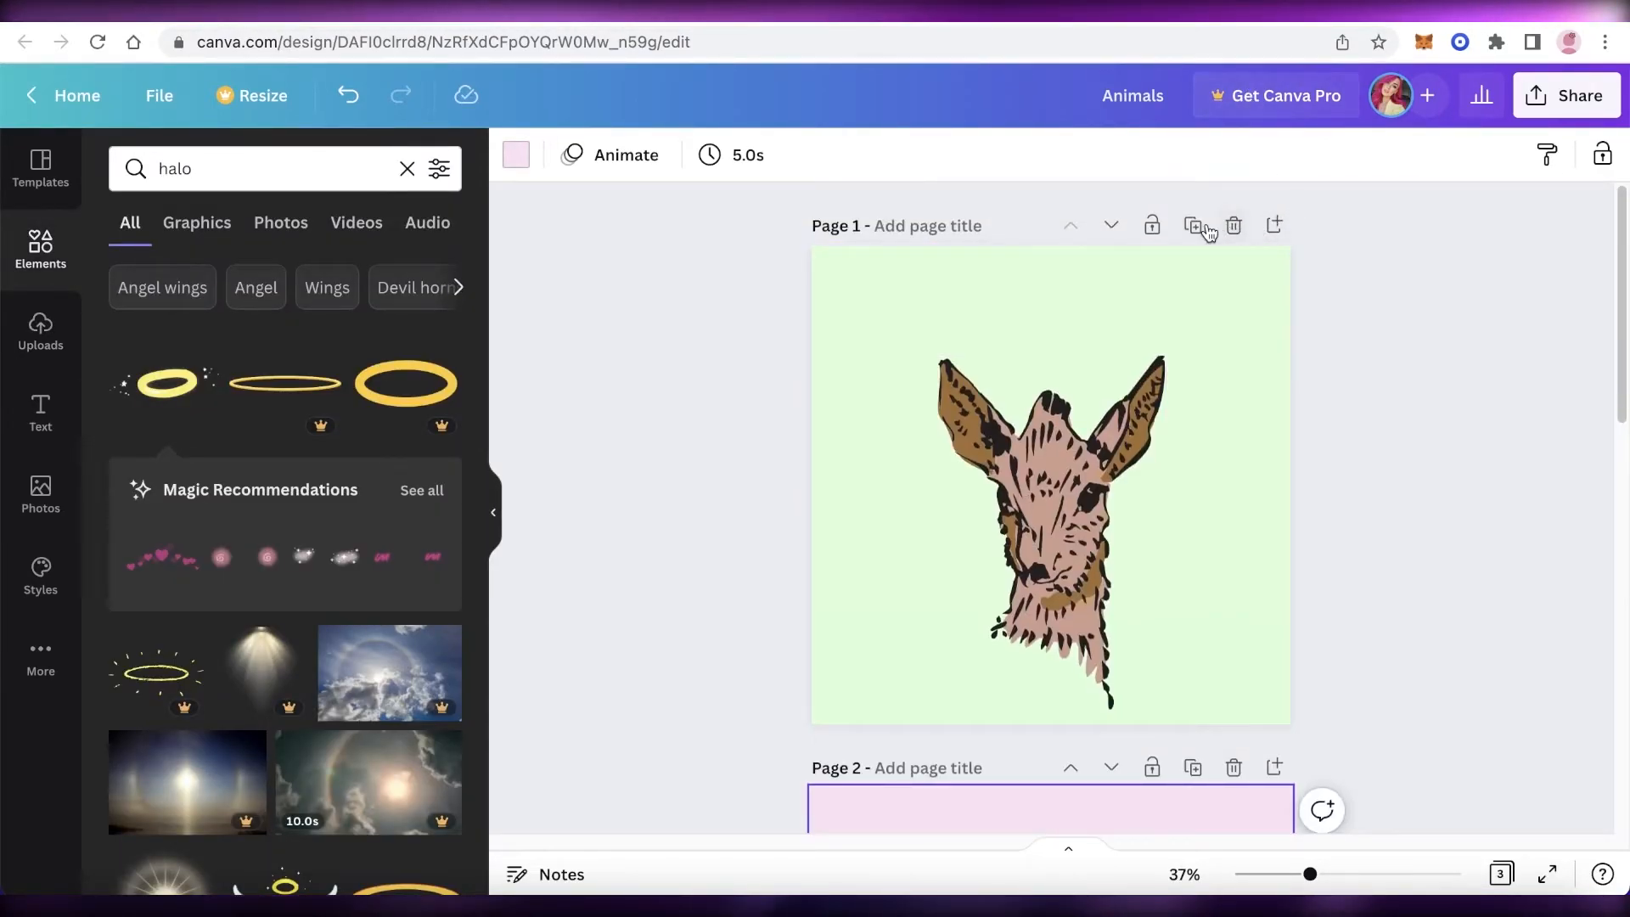
left_click(1209, 226)
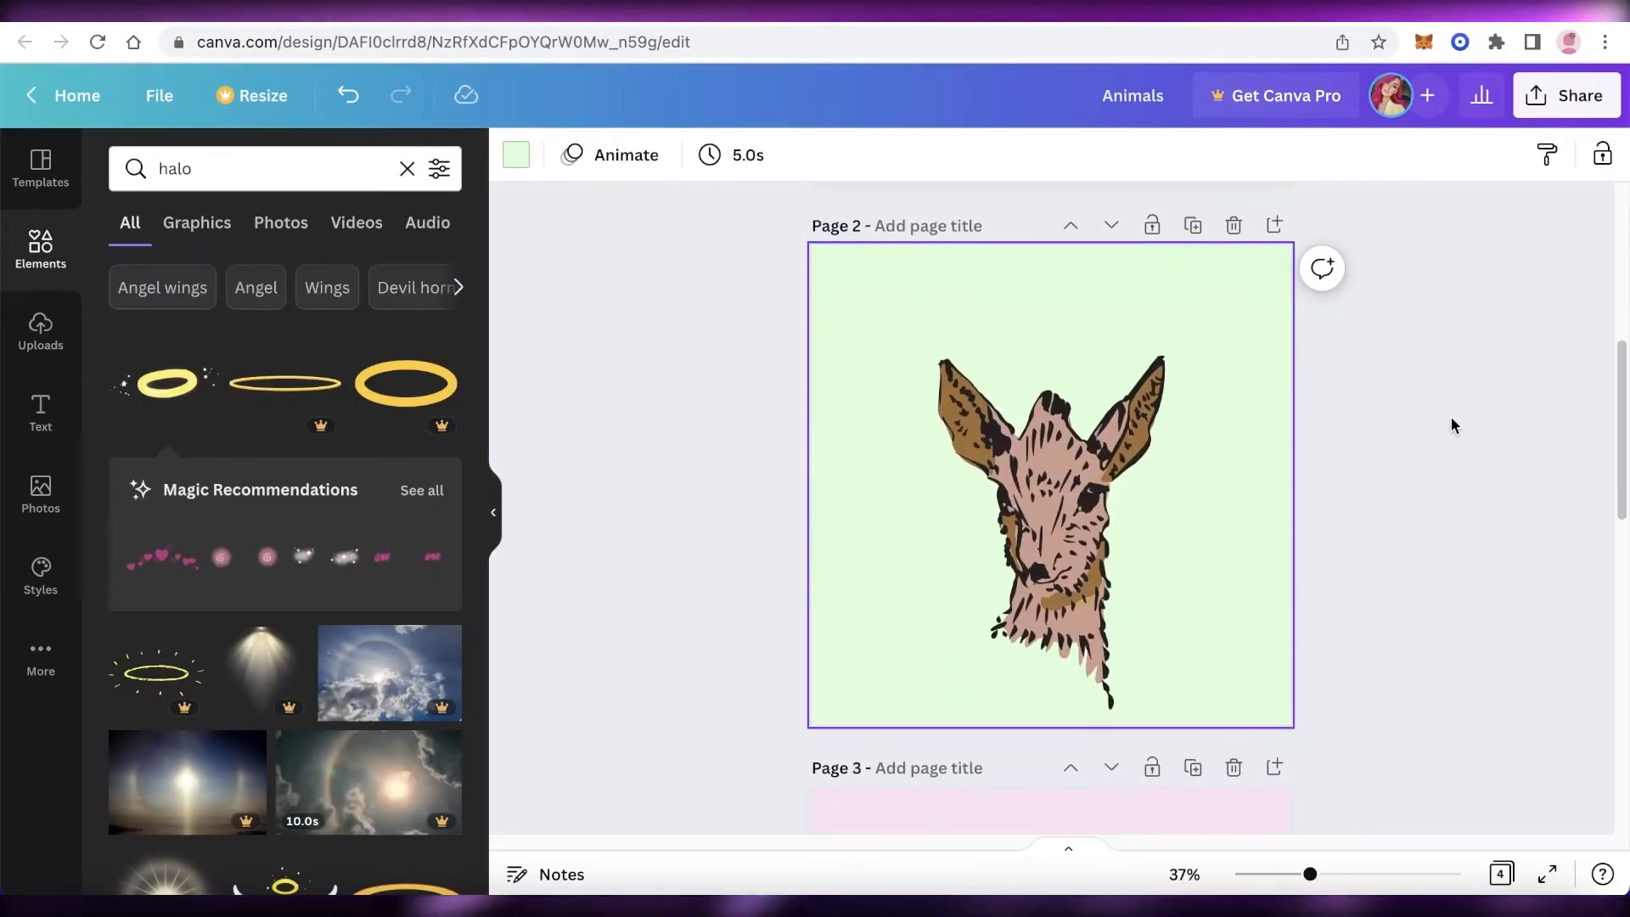
Review the deer variations across all pages, comparing their accessories and background colors.
scroll(1447, 416, "down", 8)
scroll(1298, 436, "down", 5)
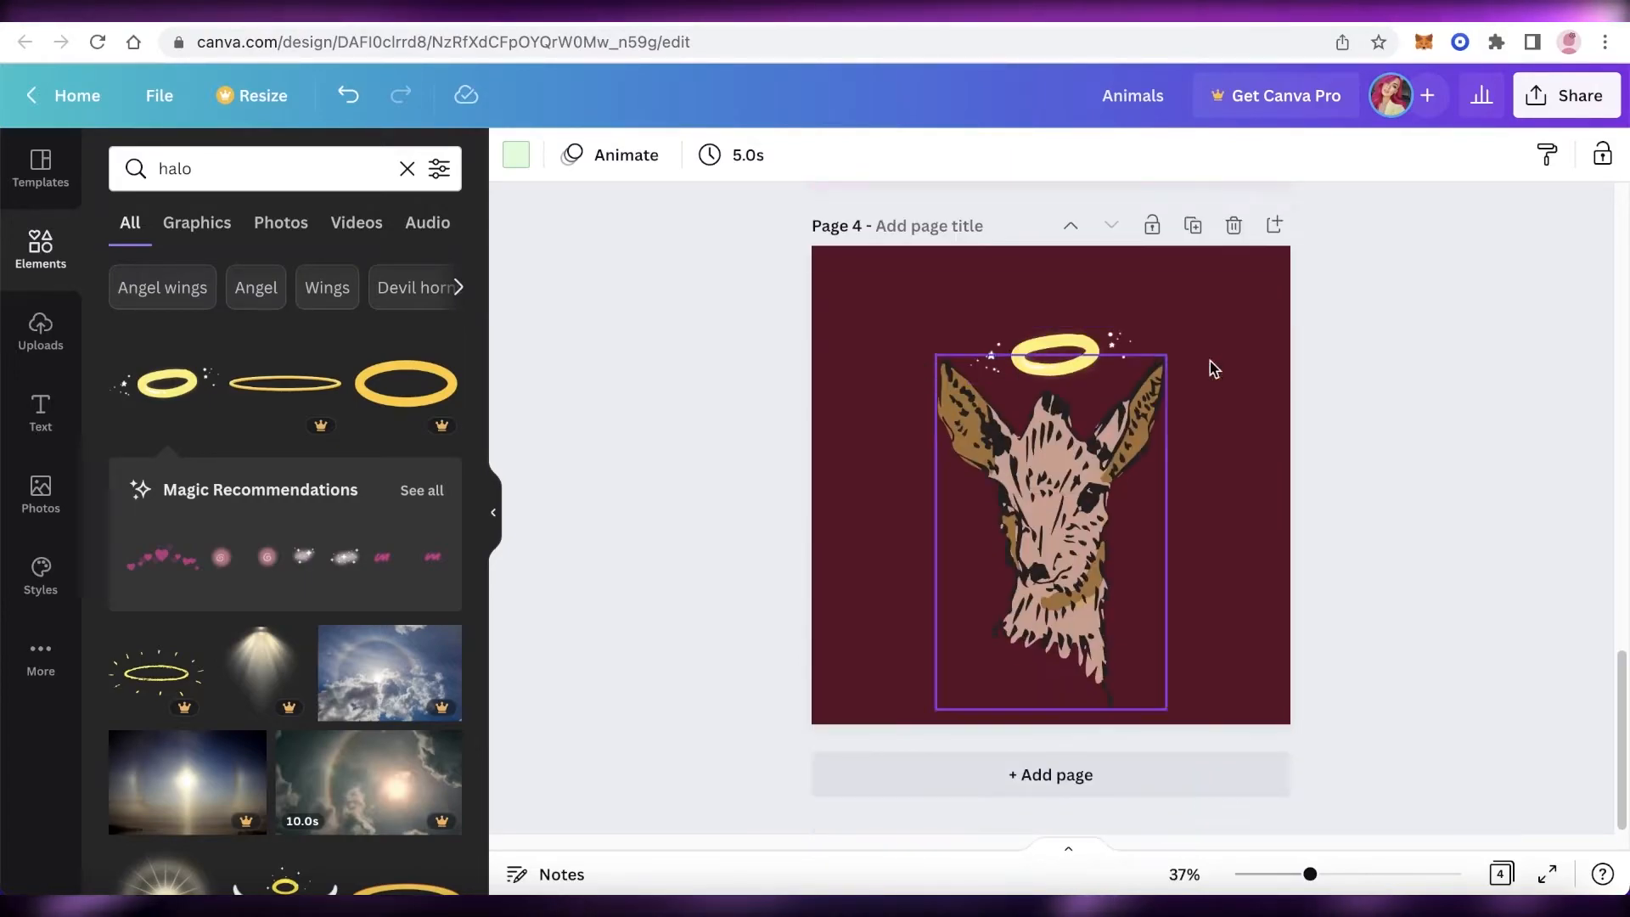
scroll(1506, 348, "up", 12)
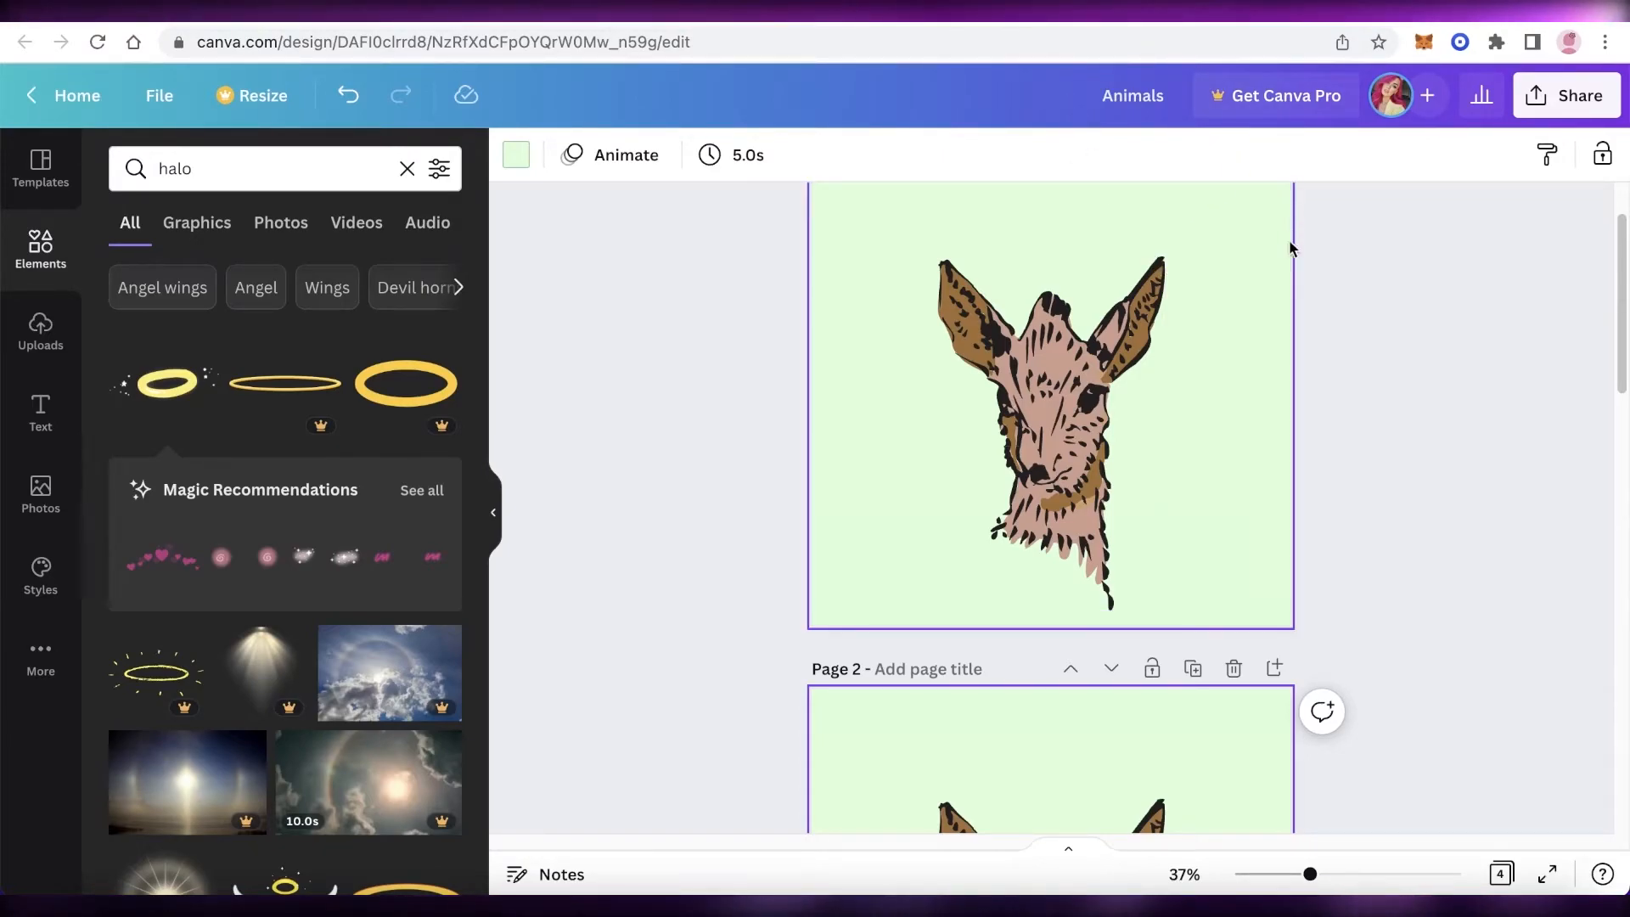
scroll(1484, 303, "down", 15)
scroll(1468, 404, "up", 15)
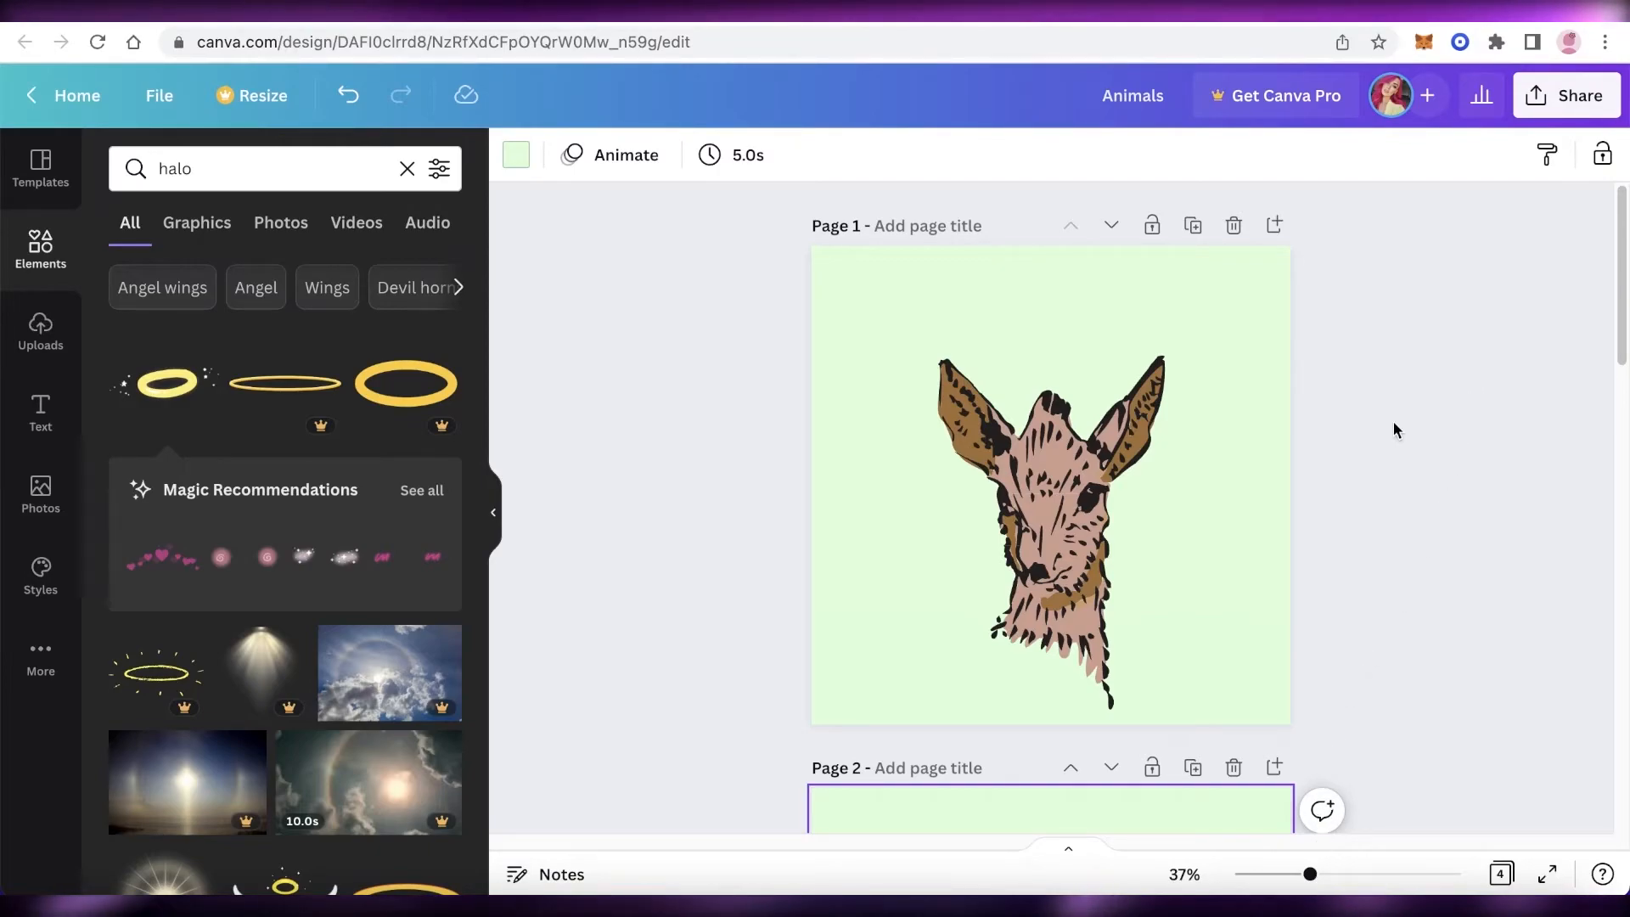
scroll(1393, 421, "down", 10)
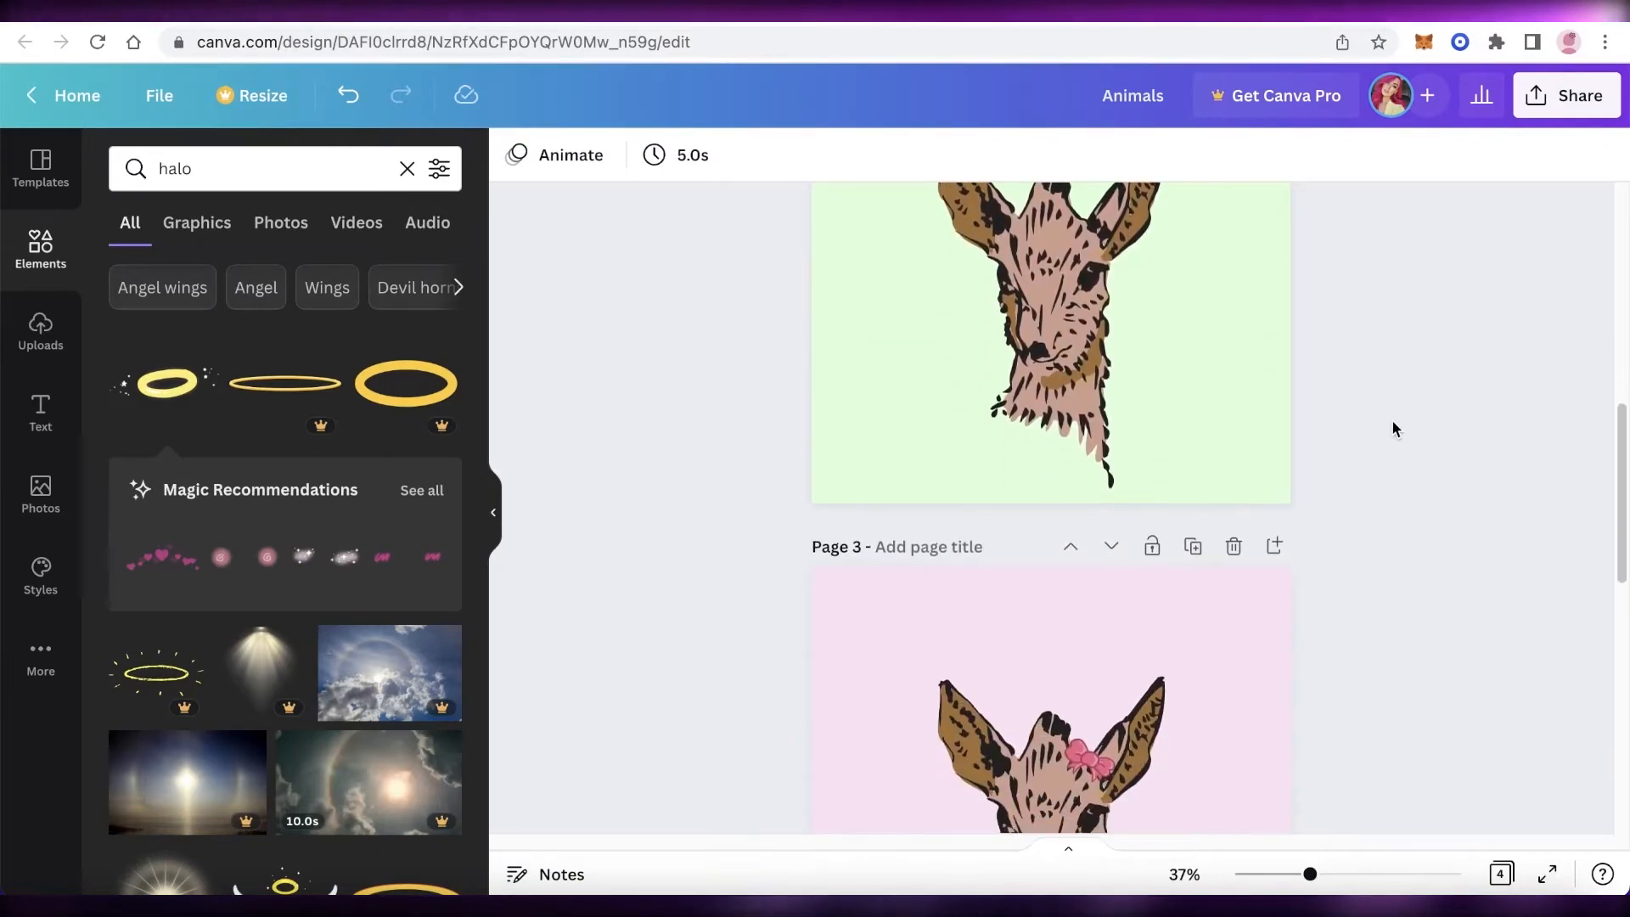
scroll(1391, 420, "down", 10)
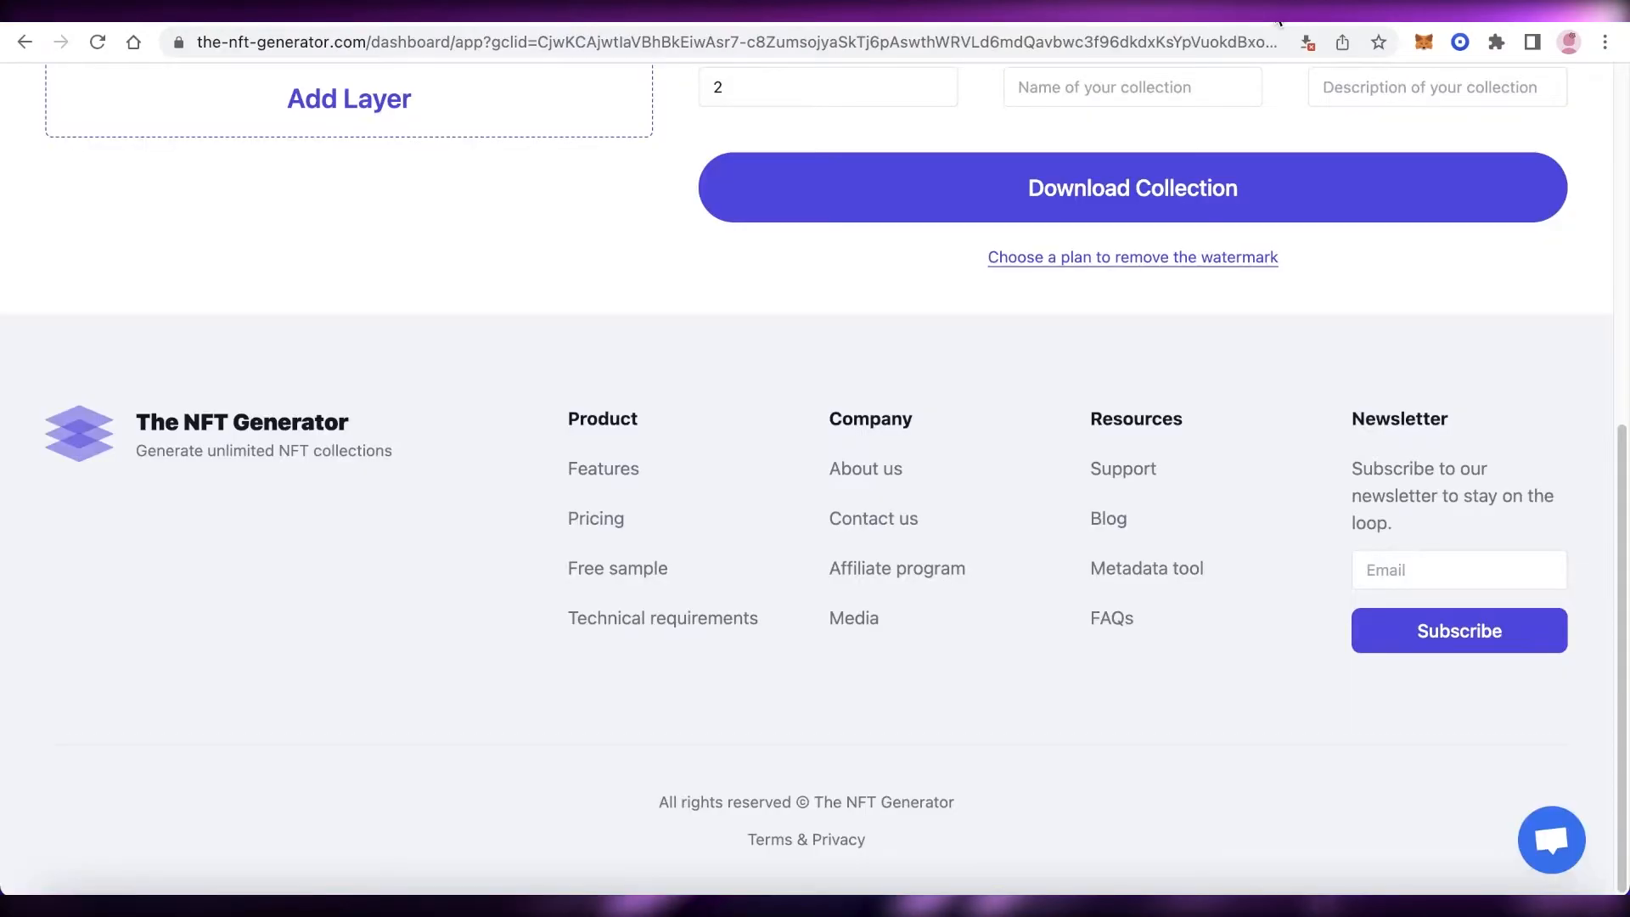
Switch to The NFT Generator, open its home page and look over the collection generator introduction.
scroll(397, 257, "up", 8)
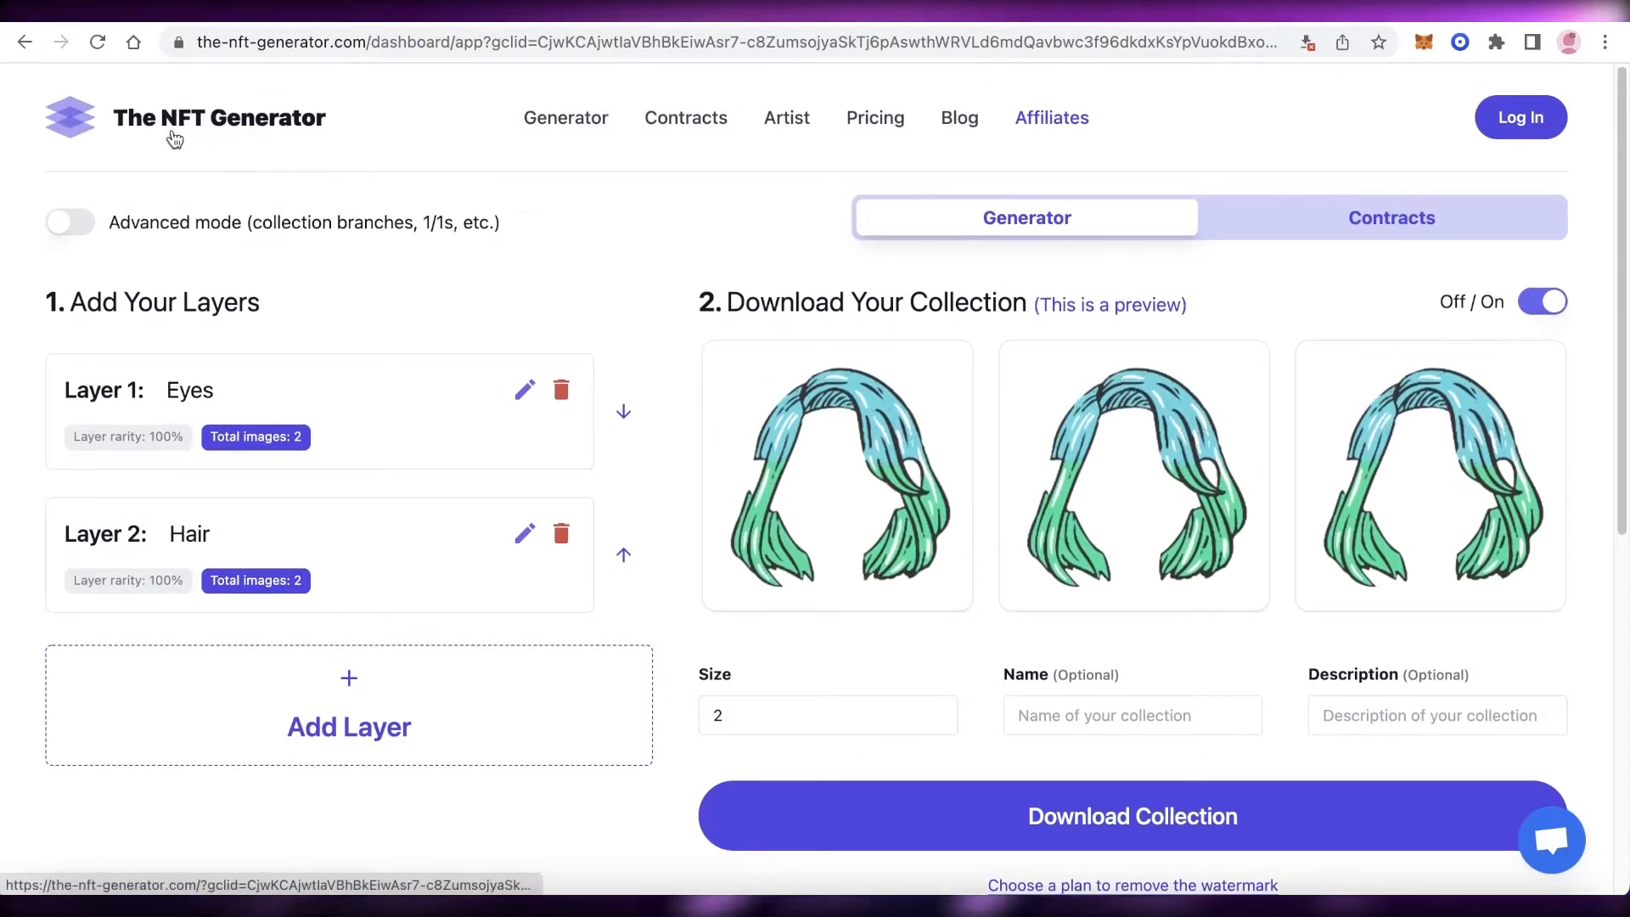
left_click(172, 135)
scroll(1373, 406, "down", 5)
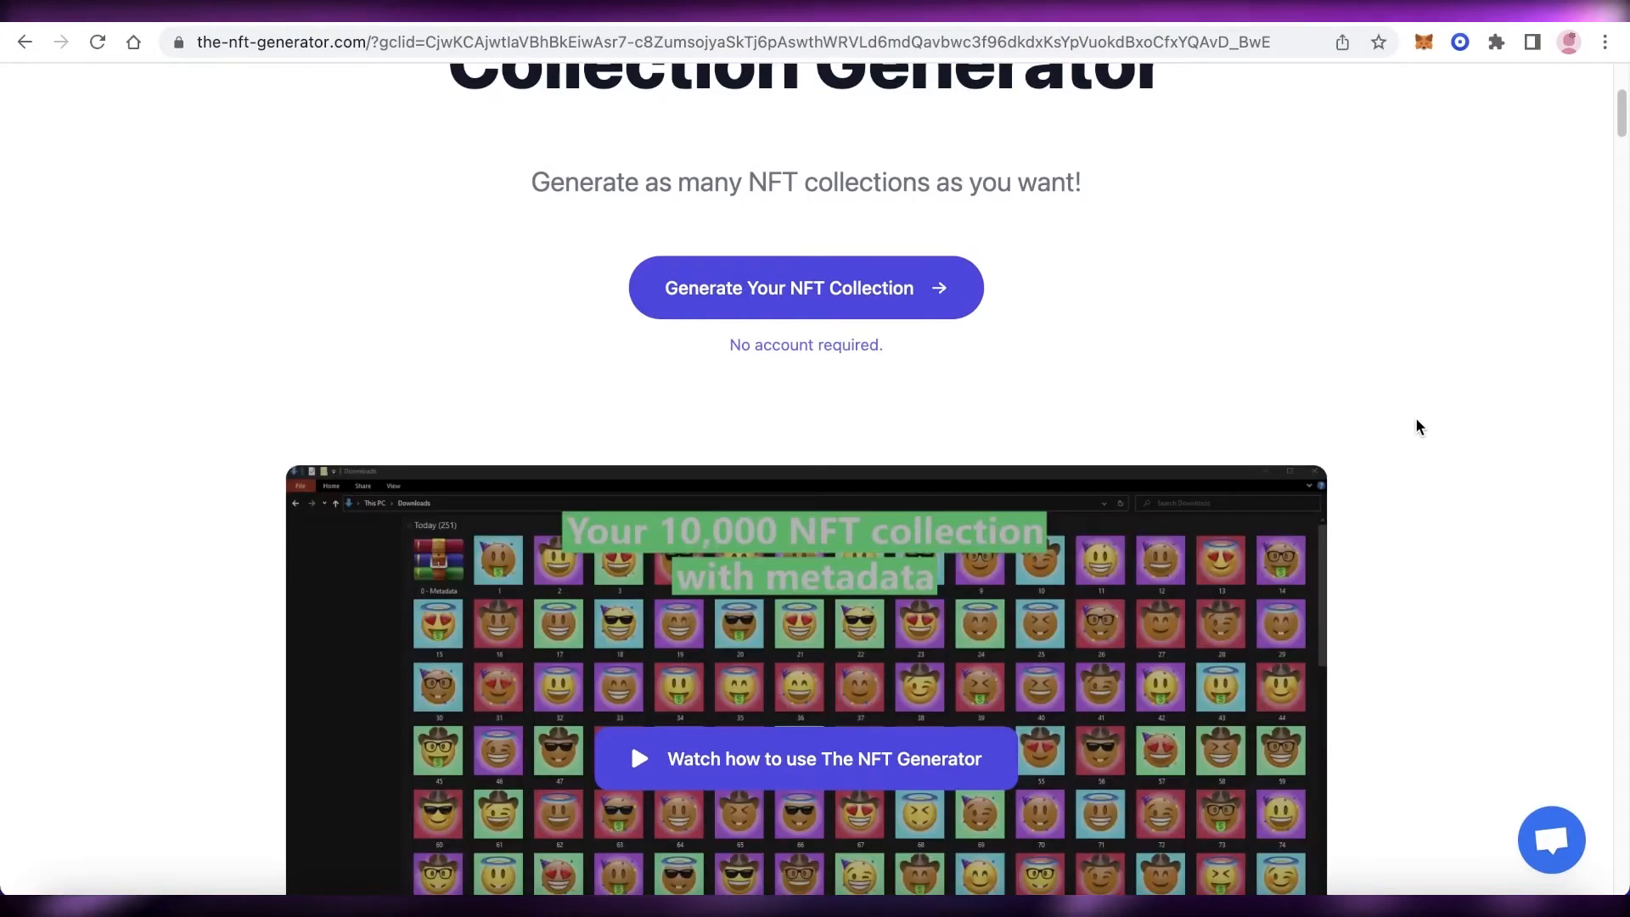
scroll(832, 191, "up", 2)
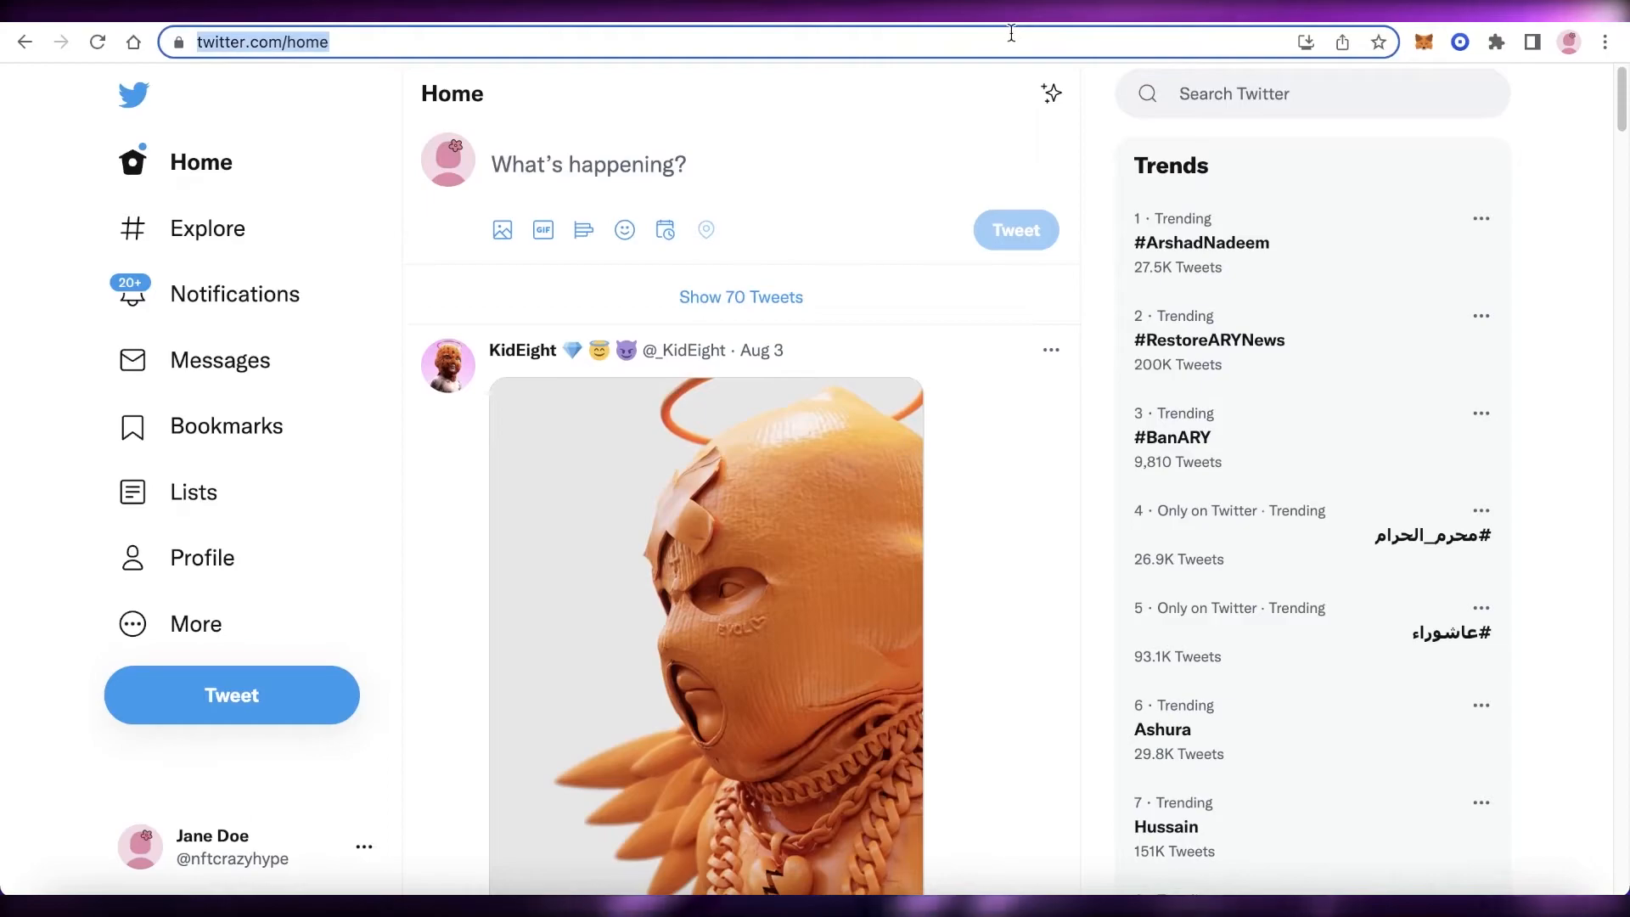
Go to opensea.io and open the form for creating a new item.
type("op")
key("Return")
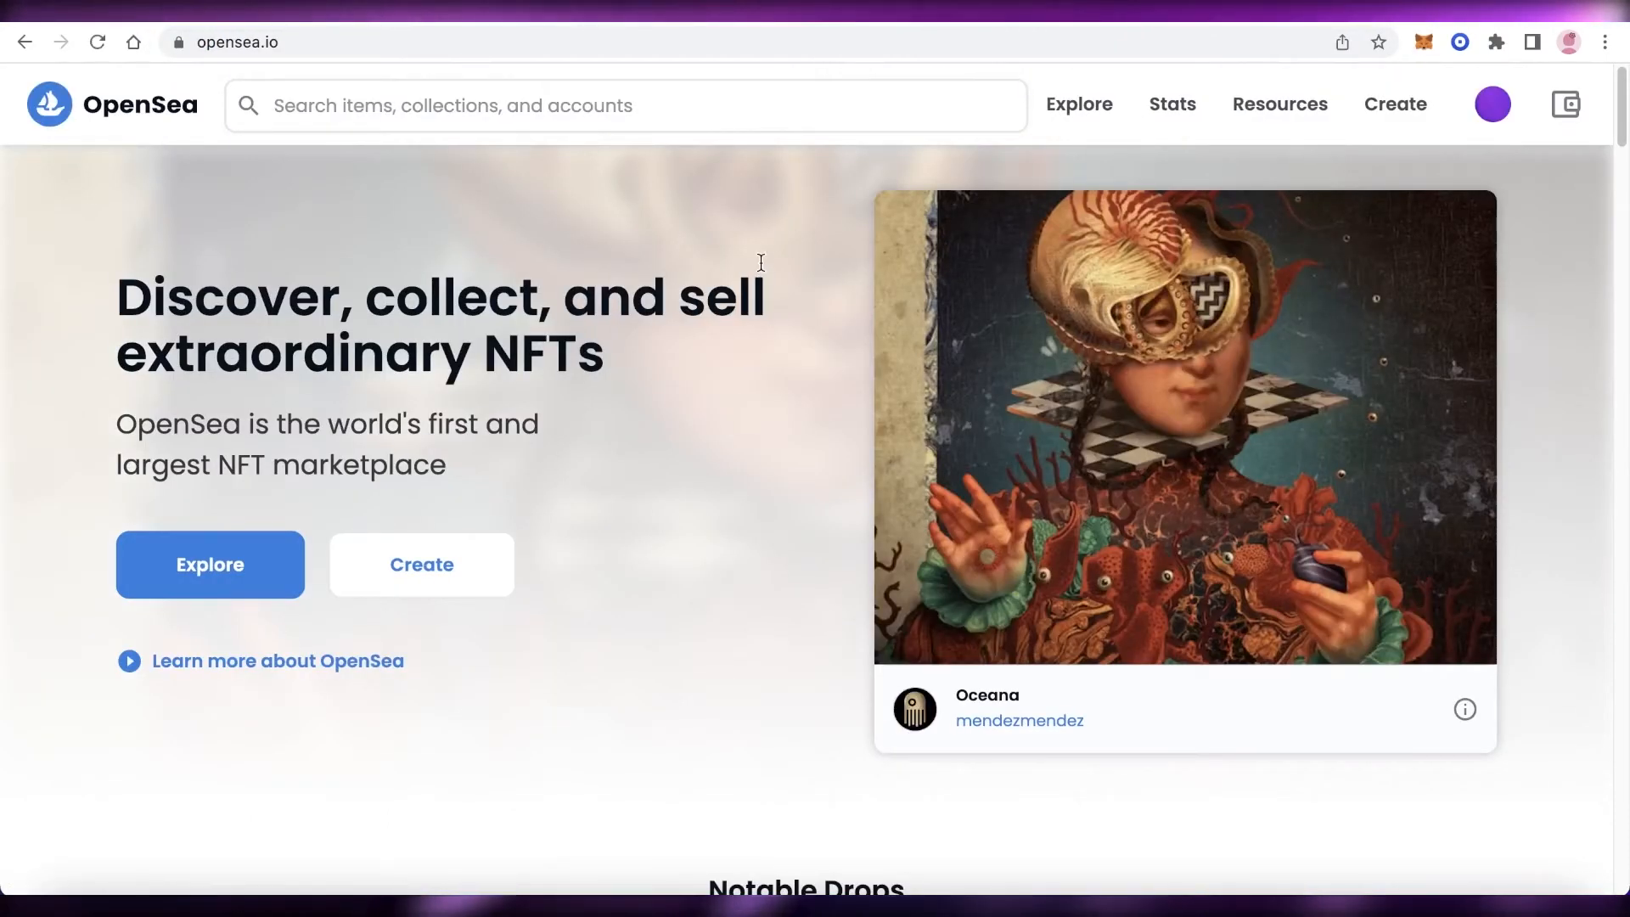
scroll(764, 276, "down", 3)
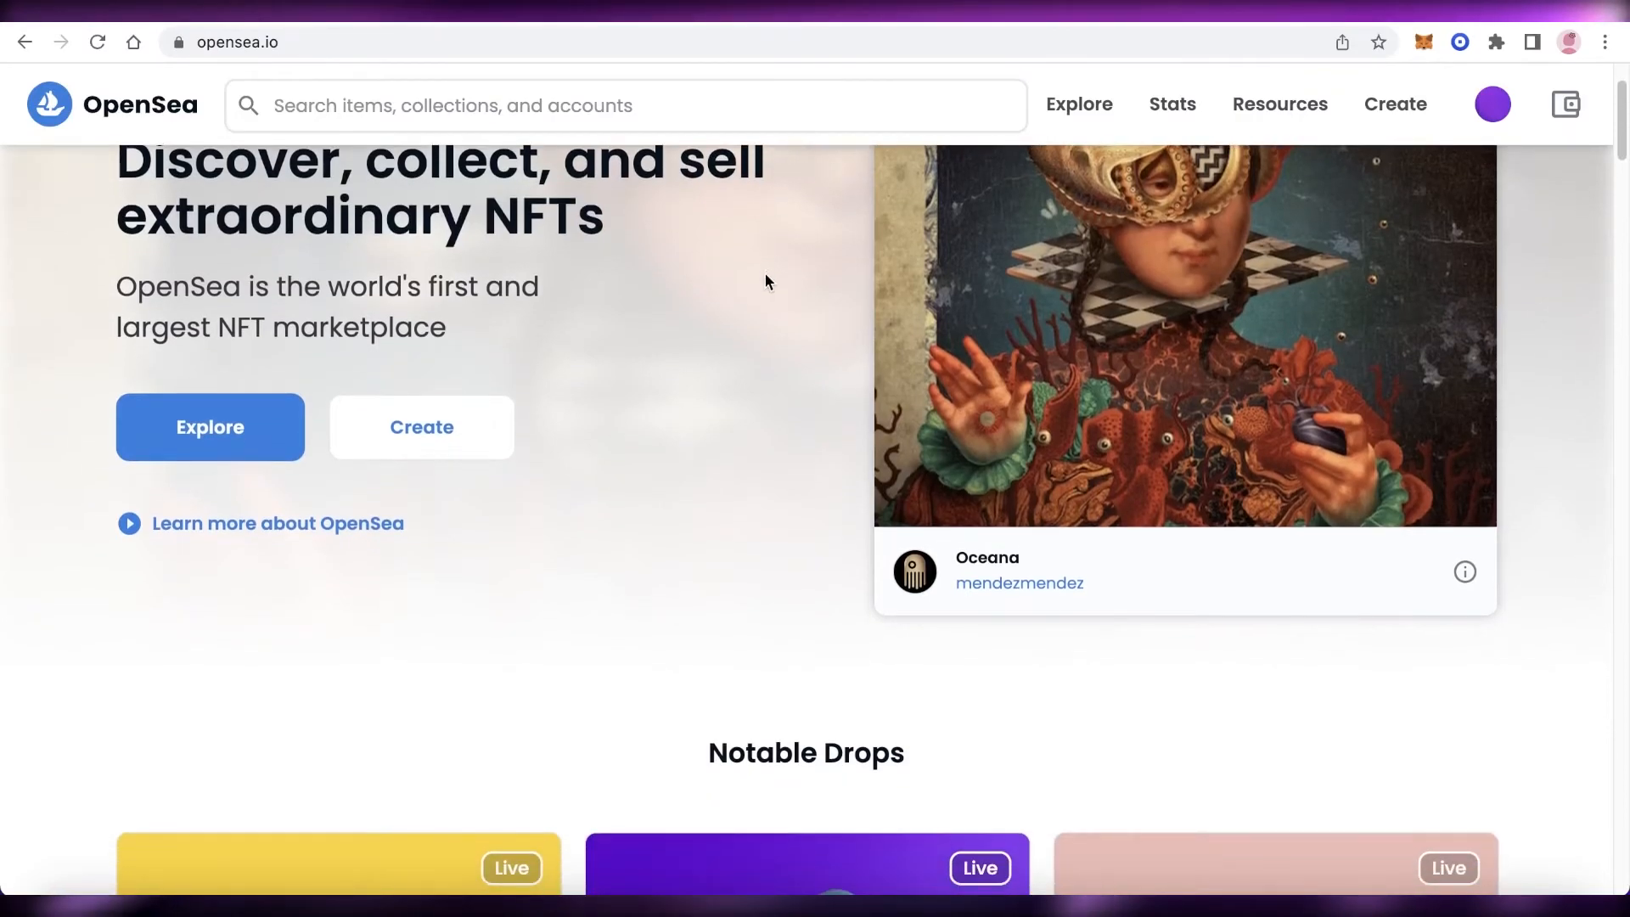
scroll(766, 274, "down", 3)
scroll(1087, 219, "up", 3)
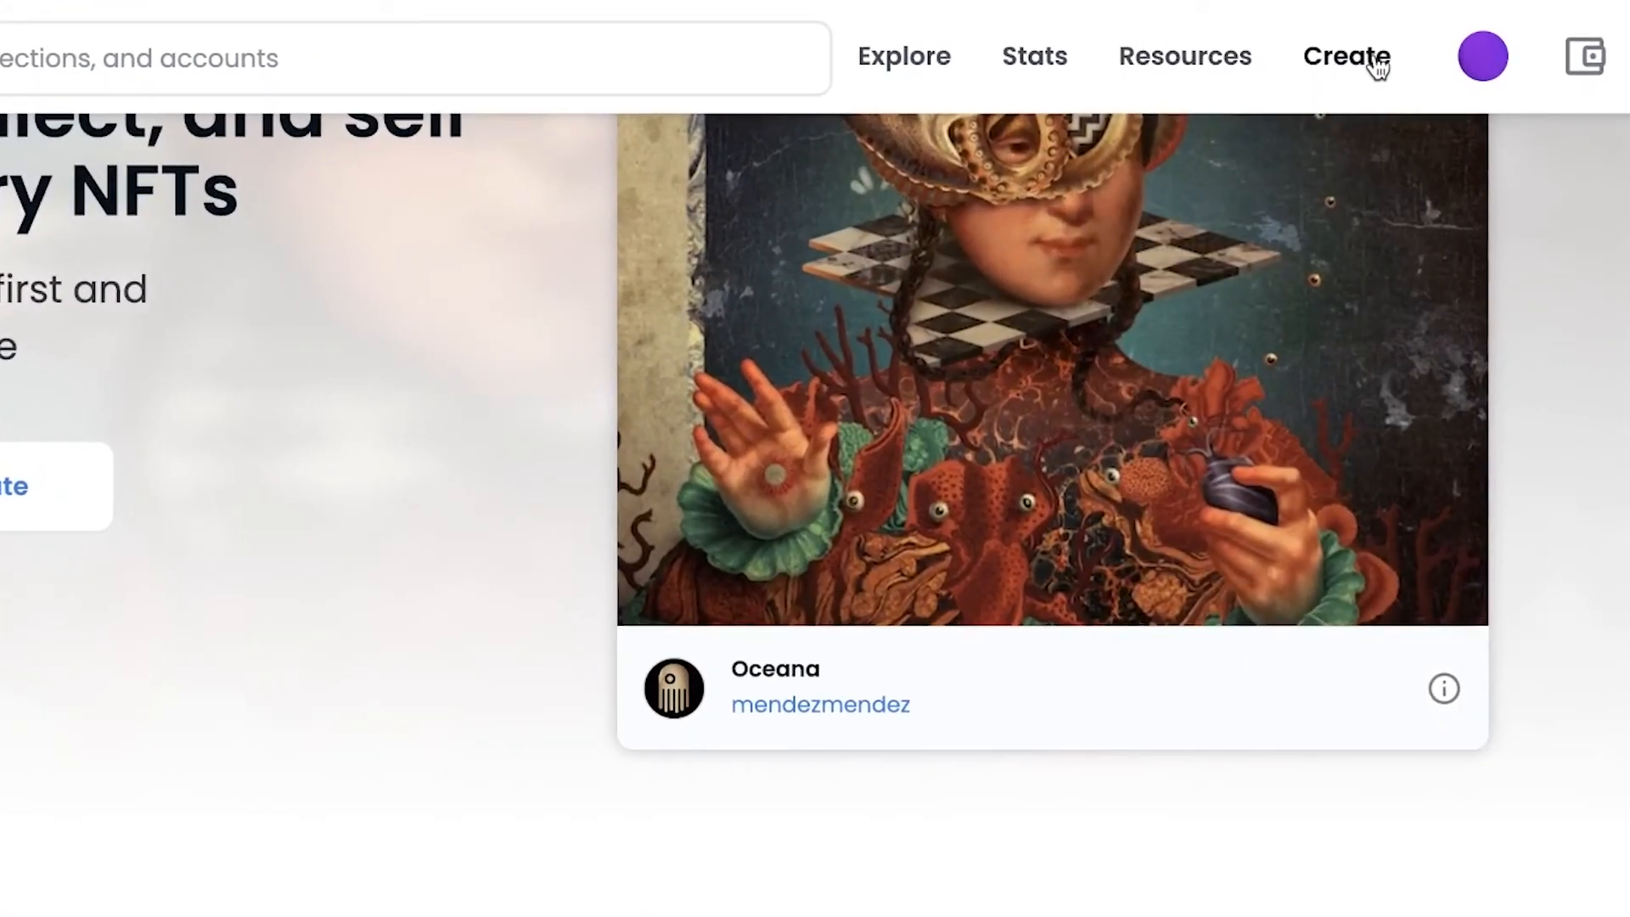
left_click(1399, 90)
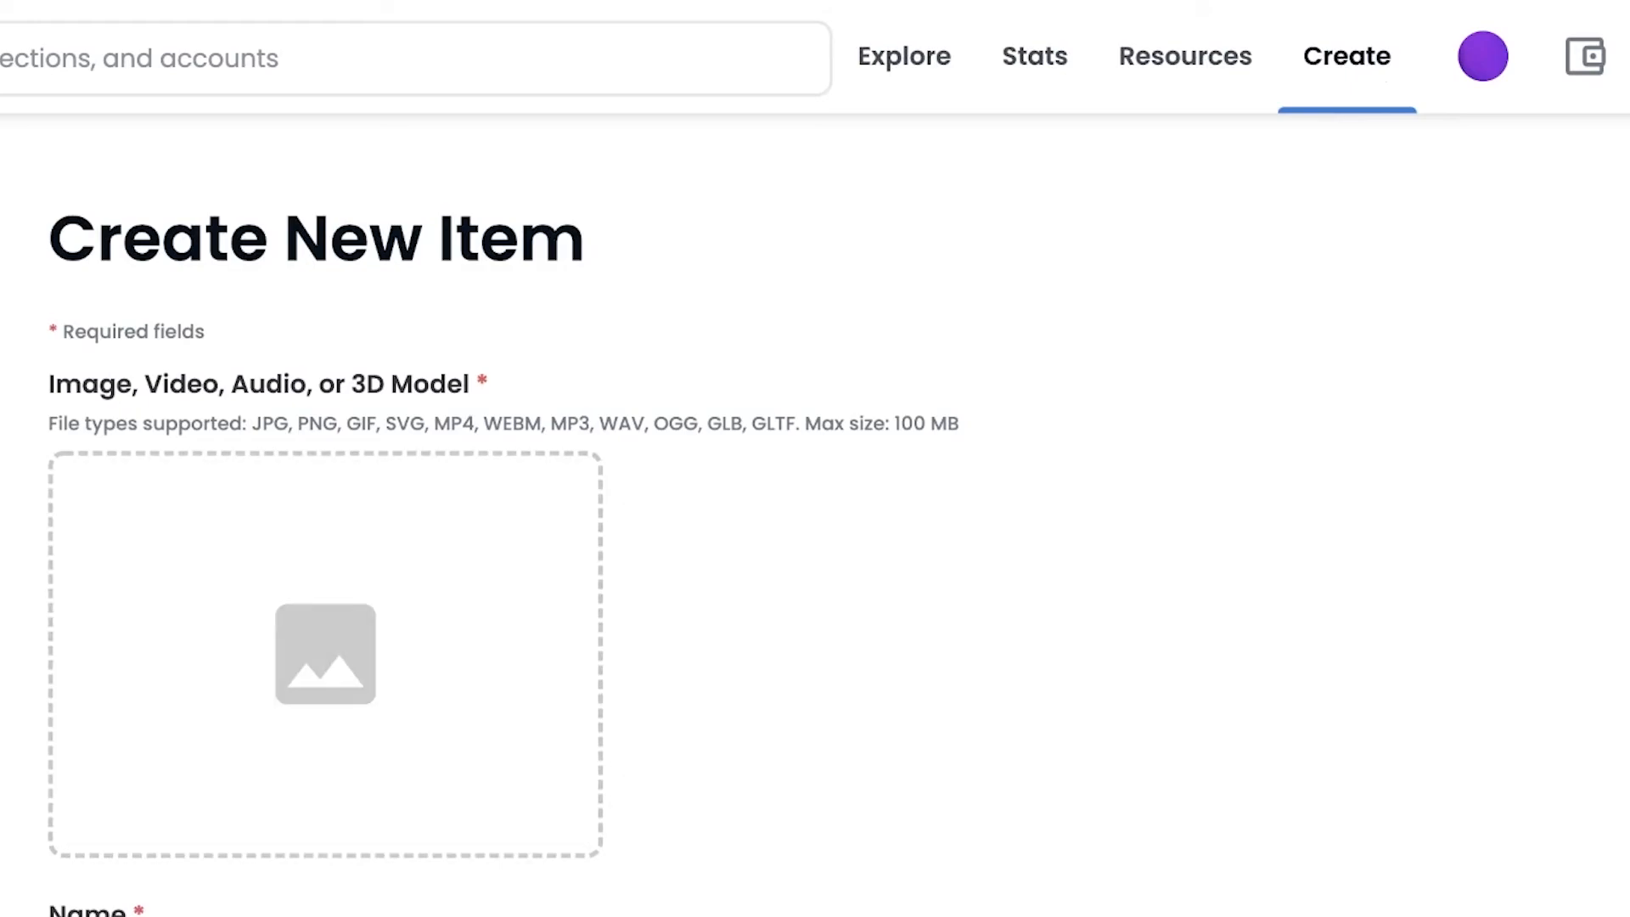